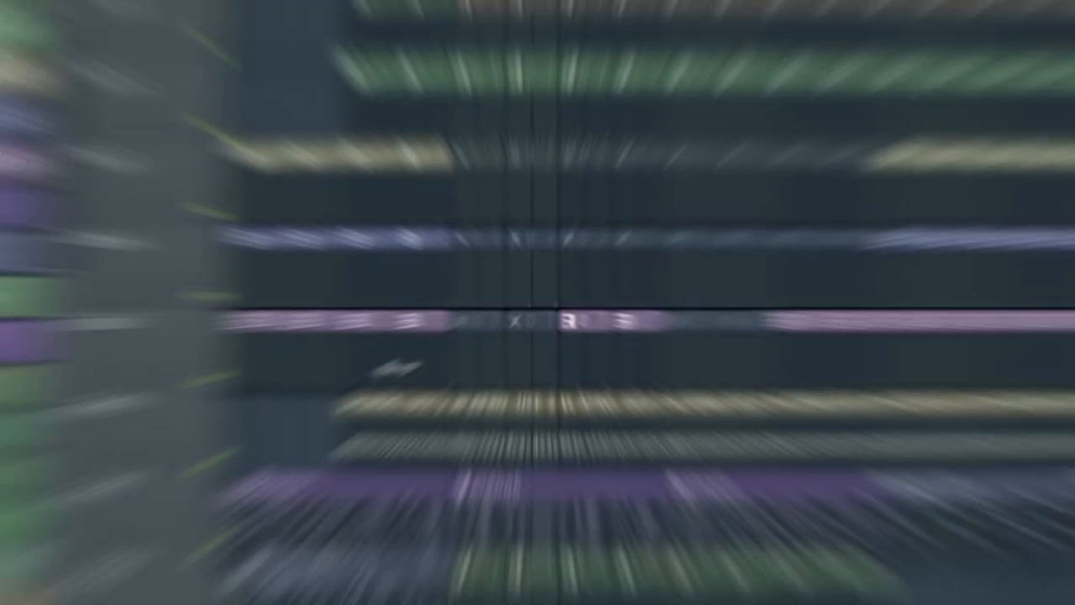
# Open the piano4 pattern from Track 7's intro in the piano roll
pyautogui.scroll(-3, 462, 338)
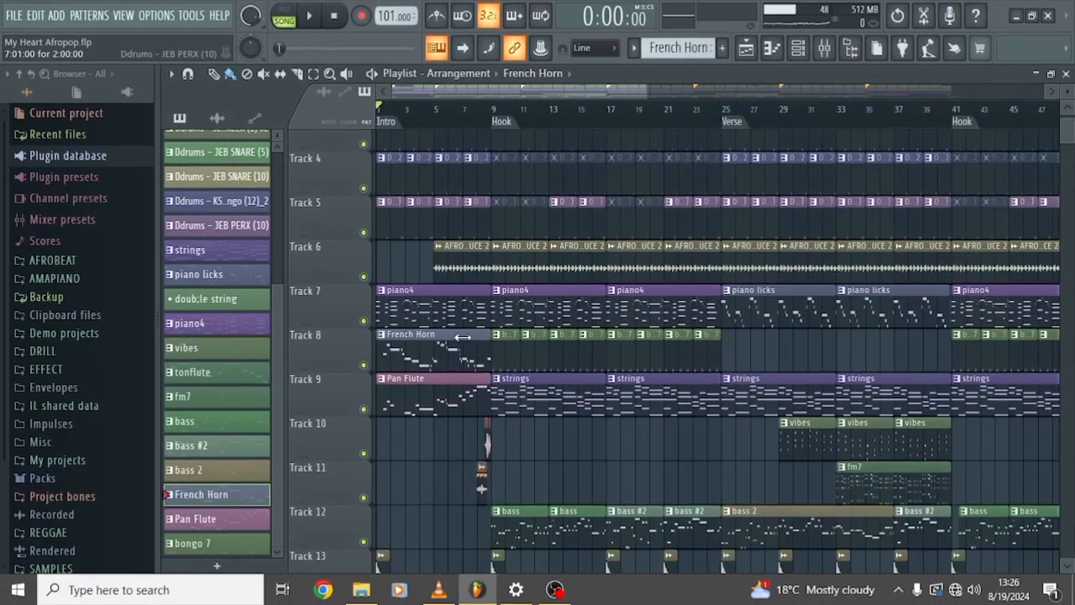
pyautogui.scroll(4, 416, 286)
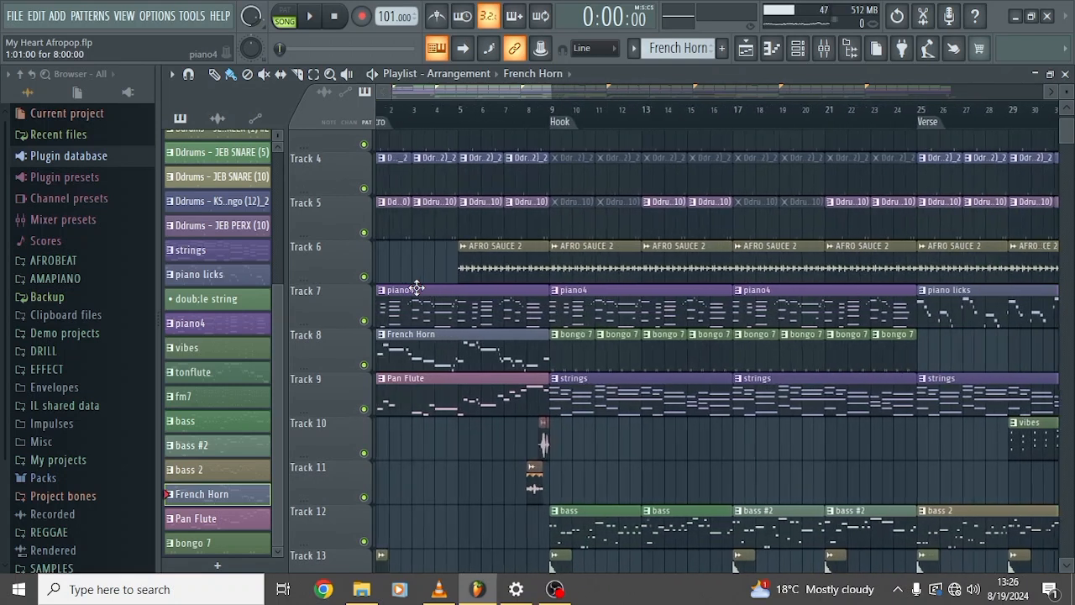
pyautogui.doubleClick(465, 310)
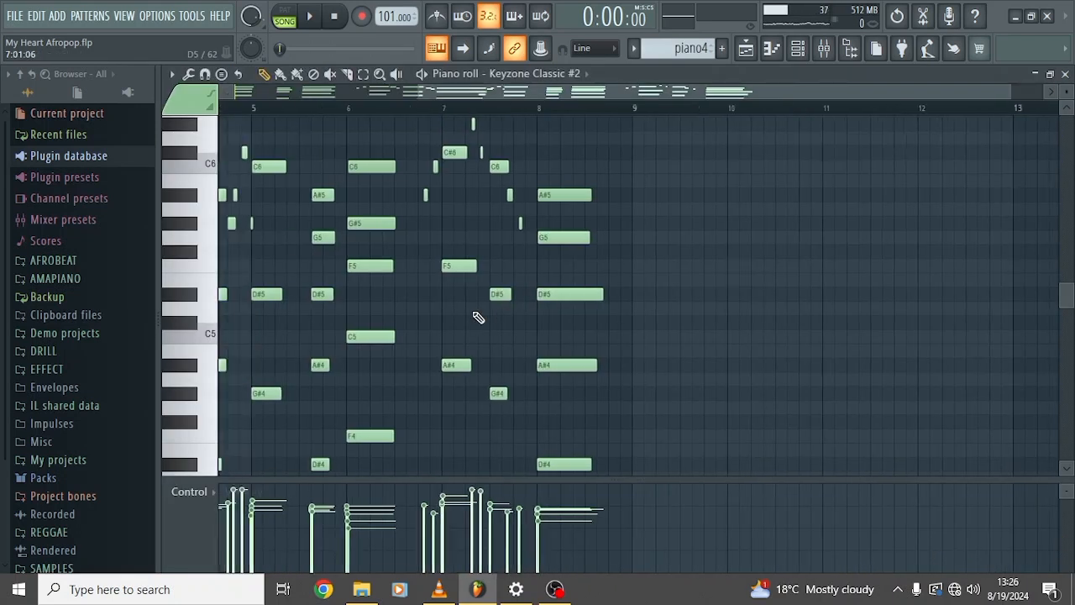
# View the Keyzone Classic #2 instrument used by the piano4 pattern, then return to its notes
pyautogui.click(798, 48)
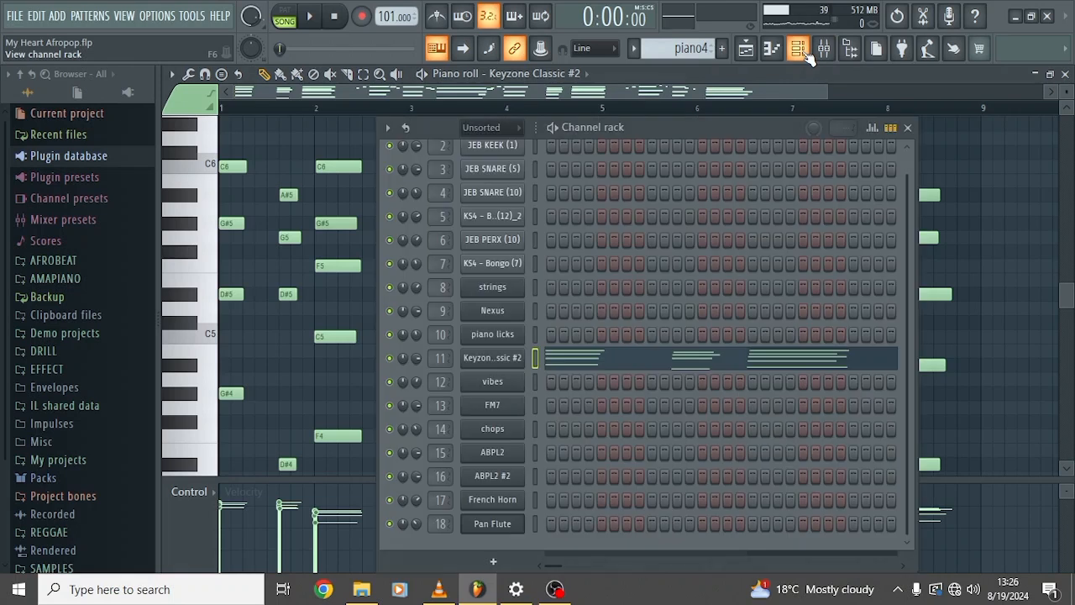
pyautogui.click(493, 352)
pyautogui.moveTo(550, 232); pyautogui.dragTo(553, 194)
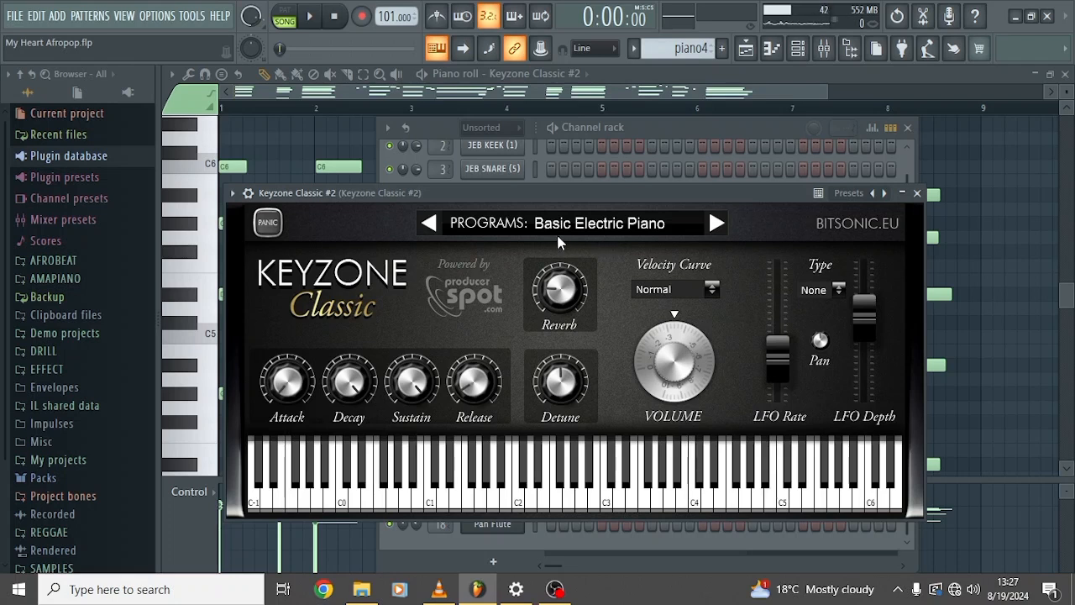
pyautogui.click(745, 94)
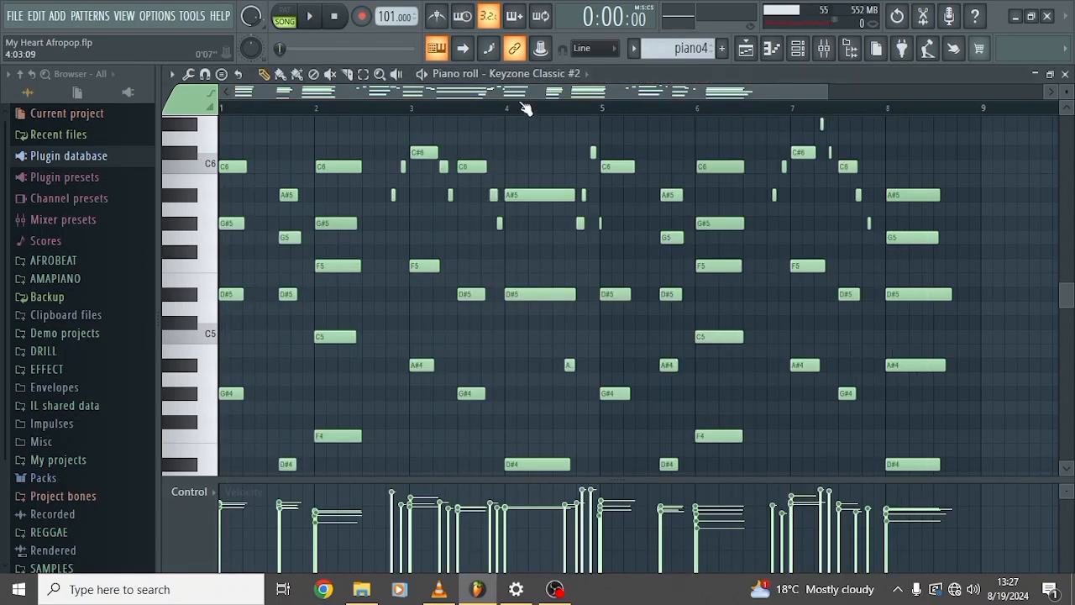
# Play the piano4 pattern in the piano roll and save the project
pyautogui.click(424, 75)
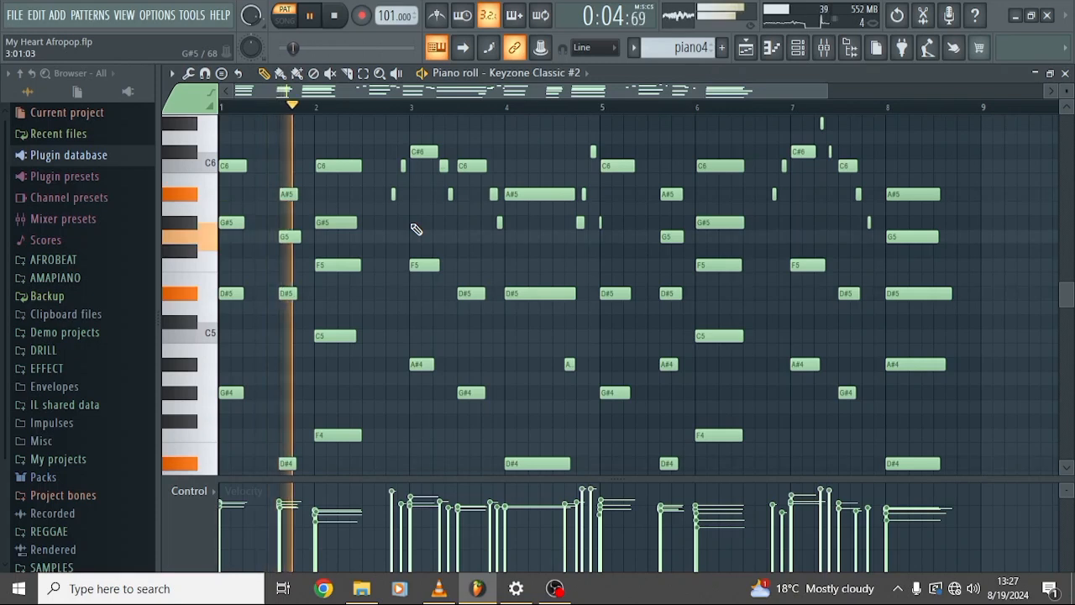
pyautogui.scroll(-1, 415, 229)
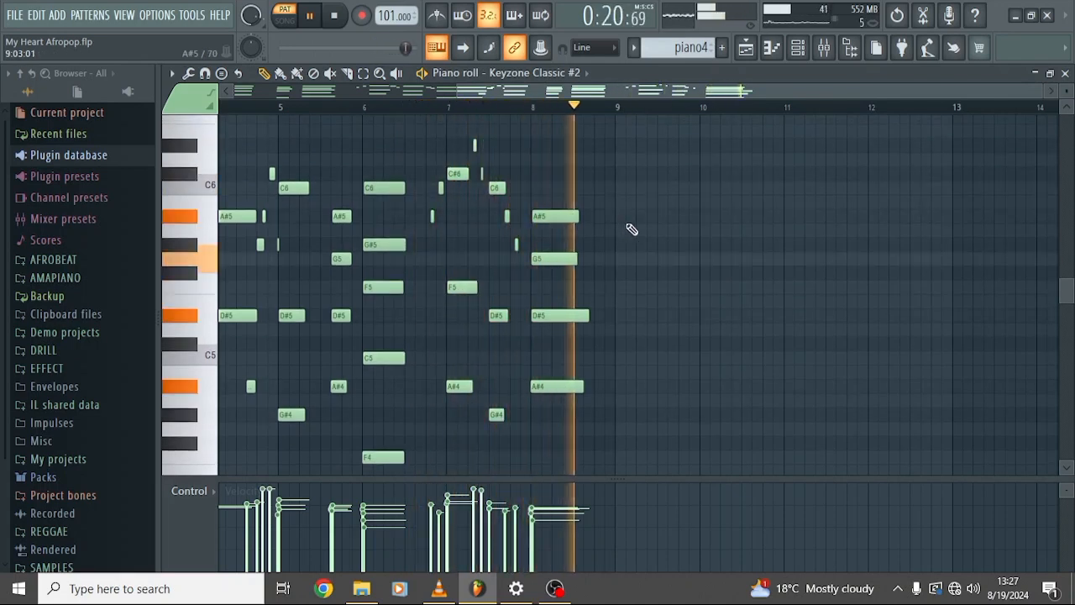
pyautogui.hotkey('ctrl', 's')
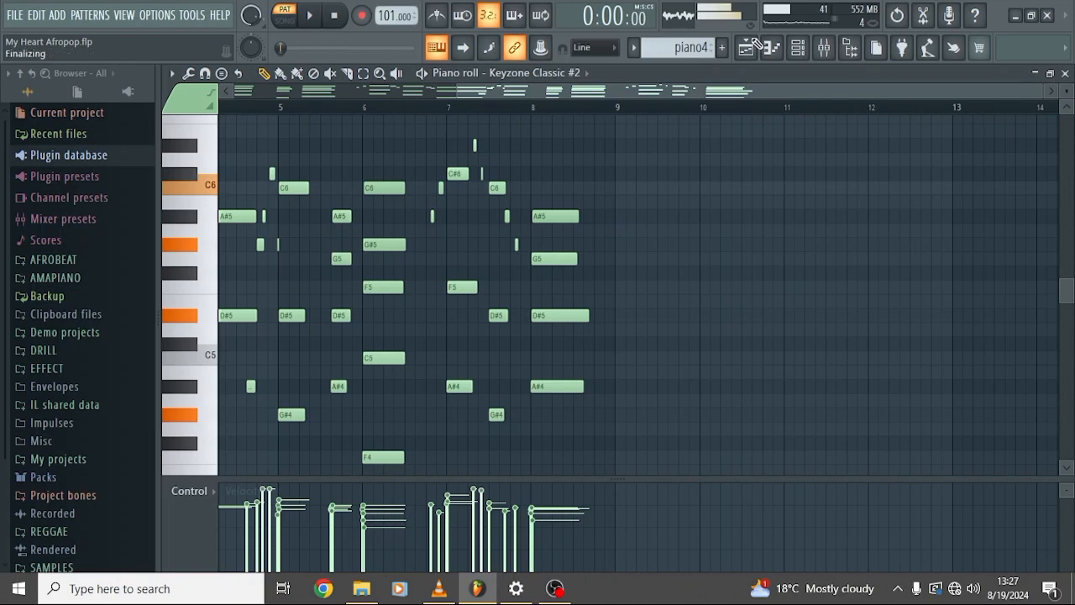
# Open the JEB KEEK (1) kick pattern from Track 1's hook in the piano roll and audition it
pyautogui.click(747, 48)
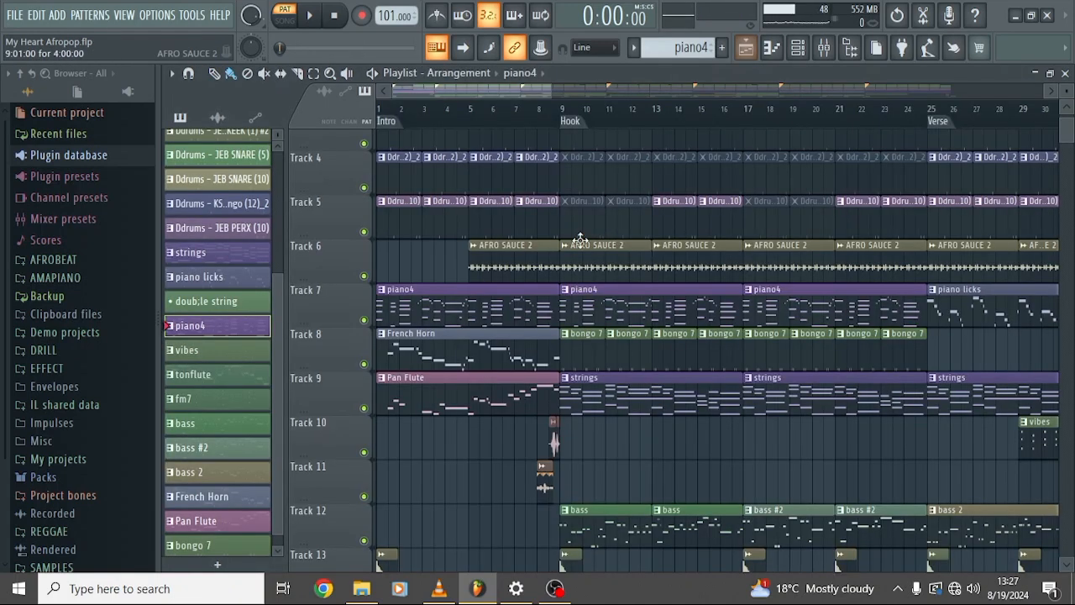
pyautogui.scroll(3, 580, 240)
pyautogui.scroll(-2, 581, 240)
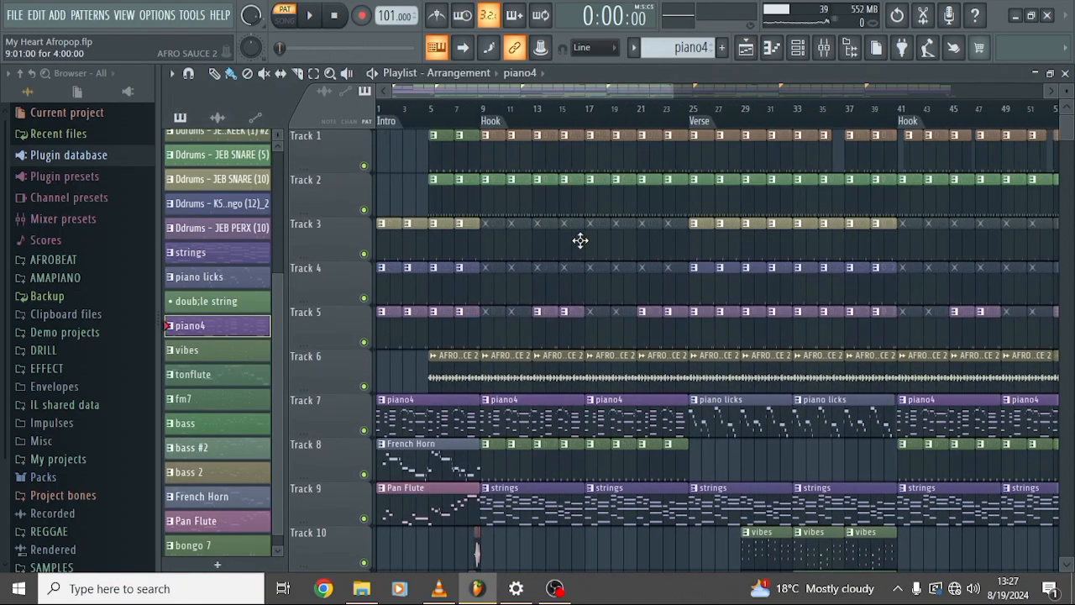
pyautogui.scroll(-4, 519, 343)
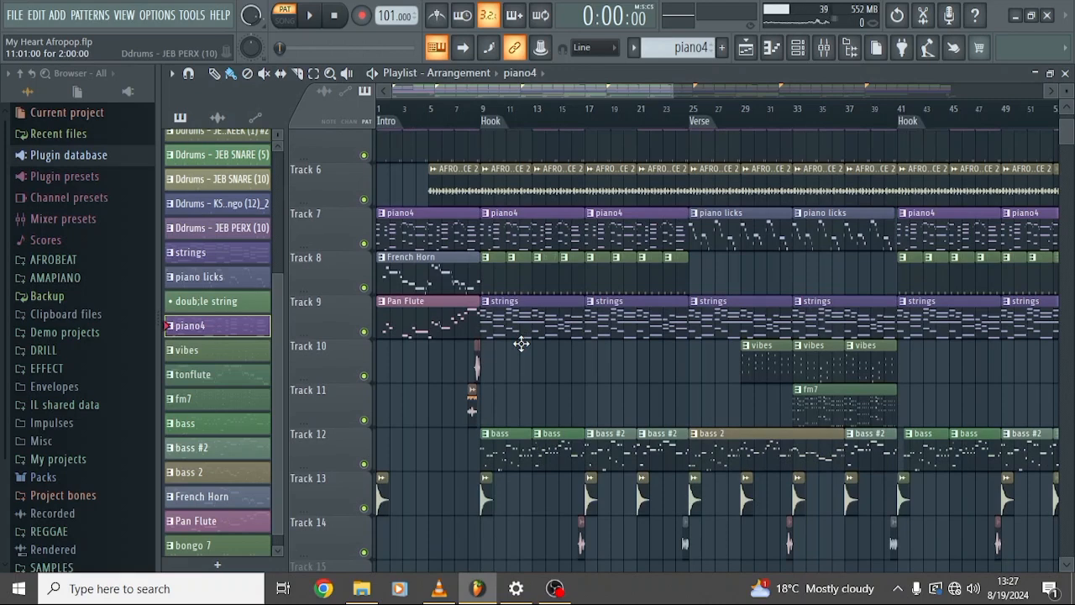
pyautogui.scroll(4, 521, 343)
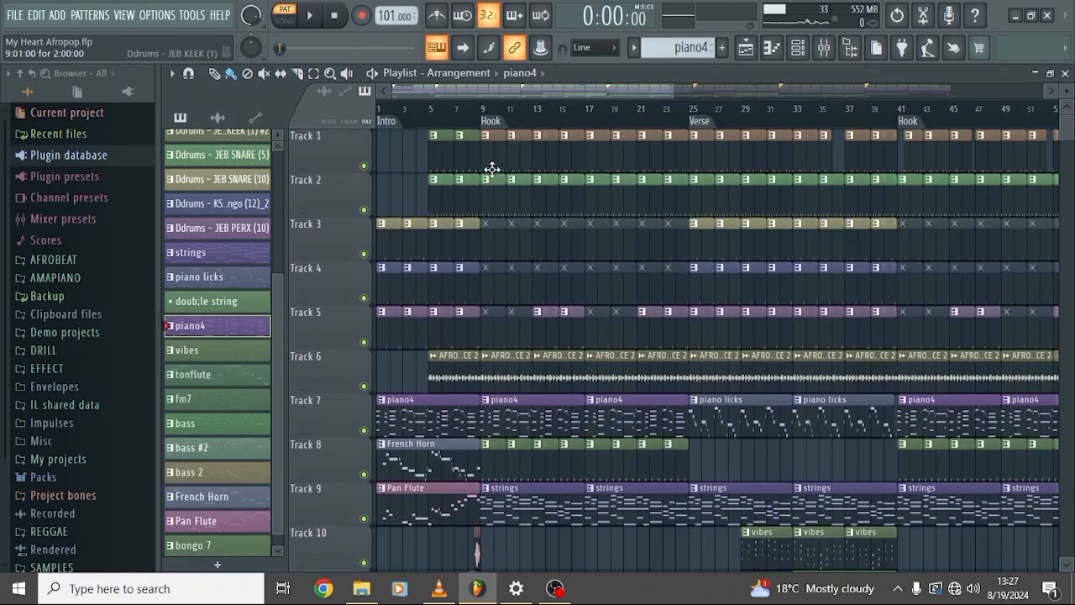
pyautogui.scroll(3, 513, 290)
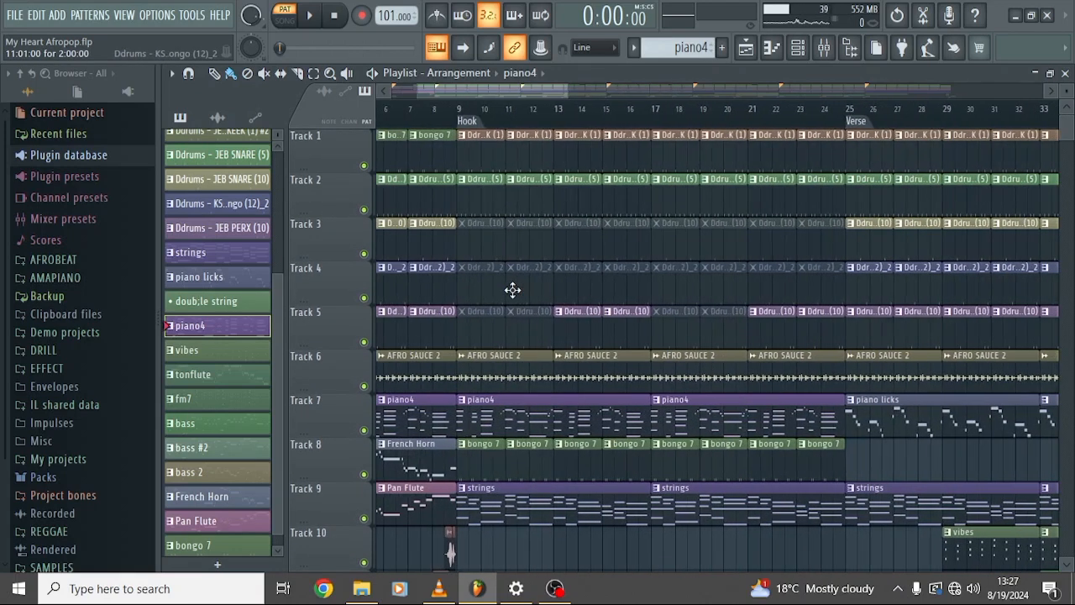
pyautogui.doubleClick(483, 144)
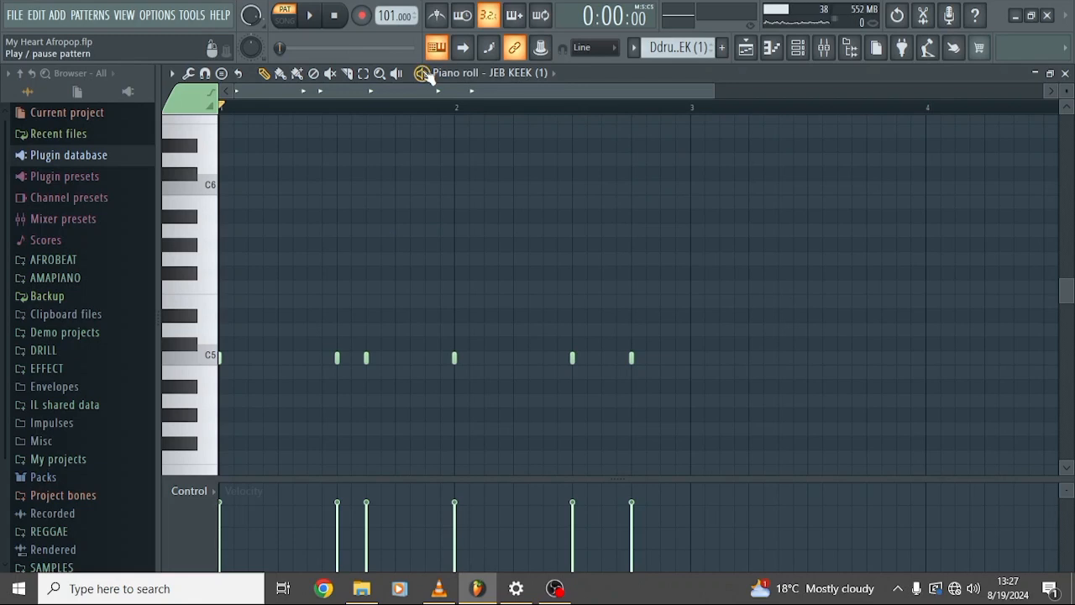
pyautogui.click(423, 73)
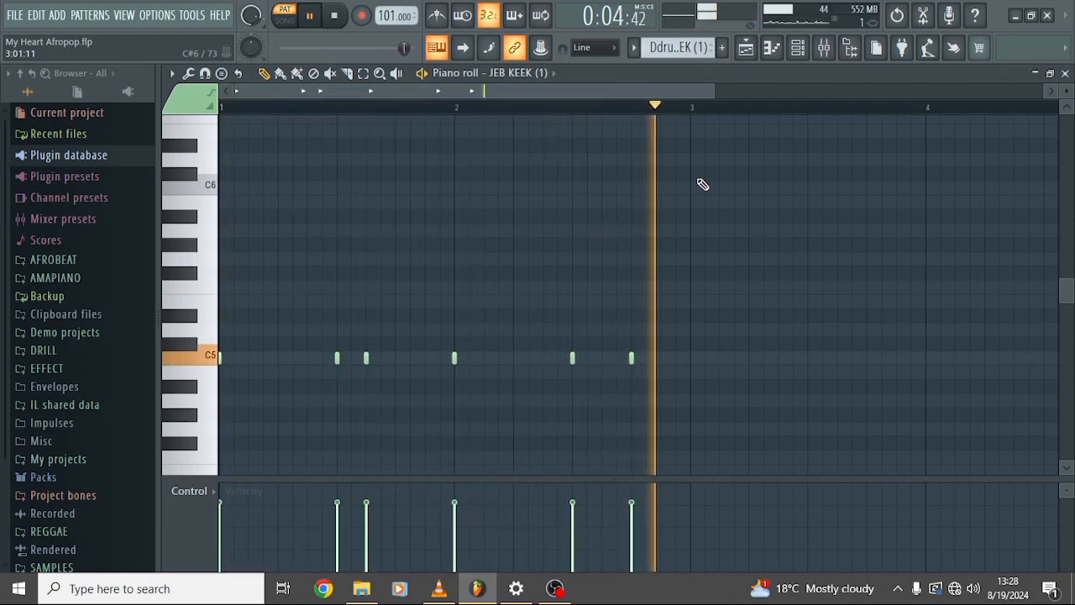
pyautogui.press('space')
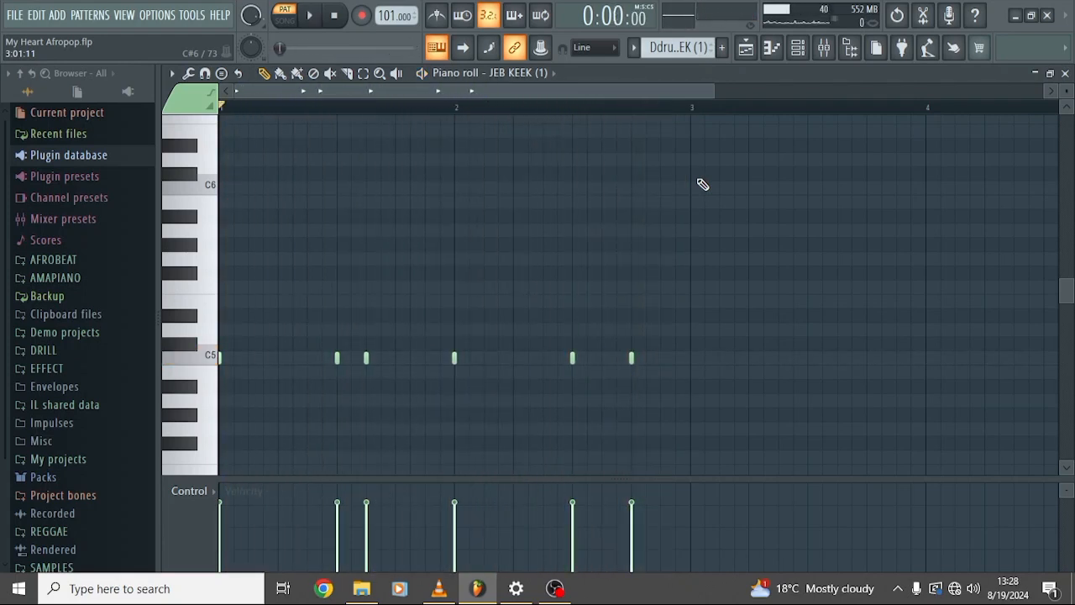
# Open the JEB SNARE (5) pattern from Track 2 in the piano roll and audition it
pyautogui.click(746, 48)
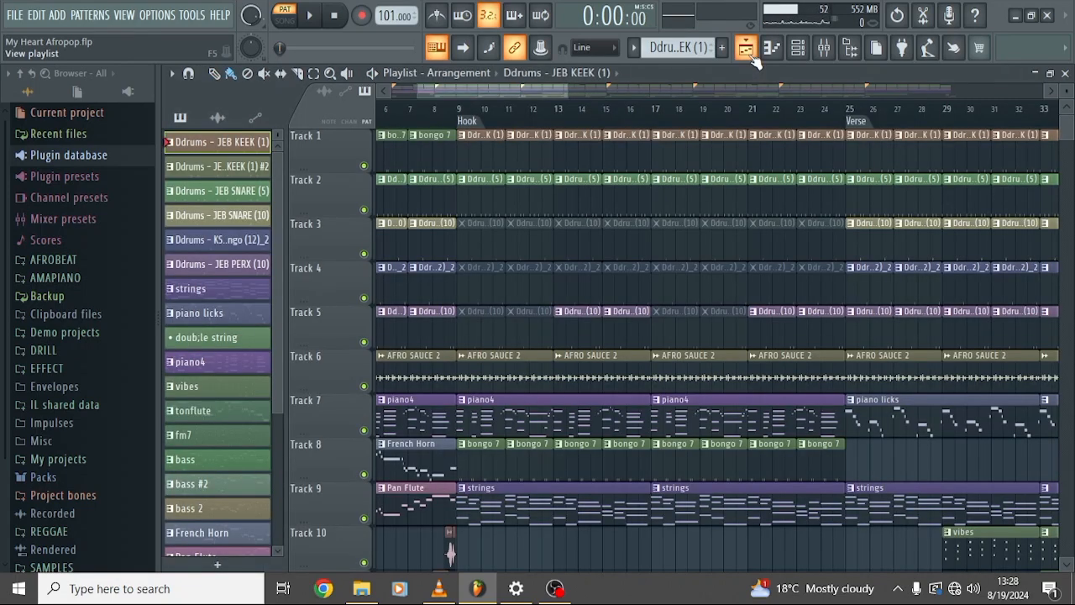
pyautogui.doubleClick(486, 202)
pyautogui.hscroll(-3, 489, 204)
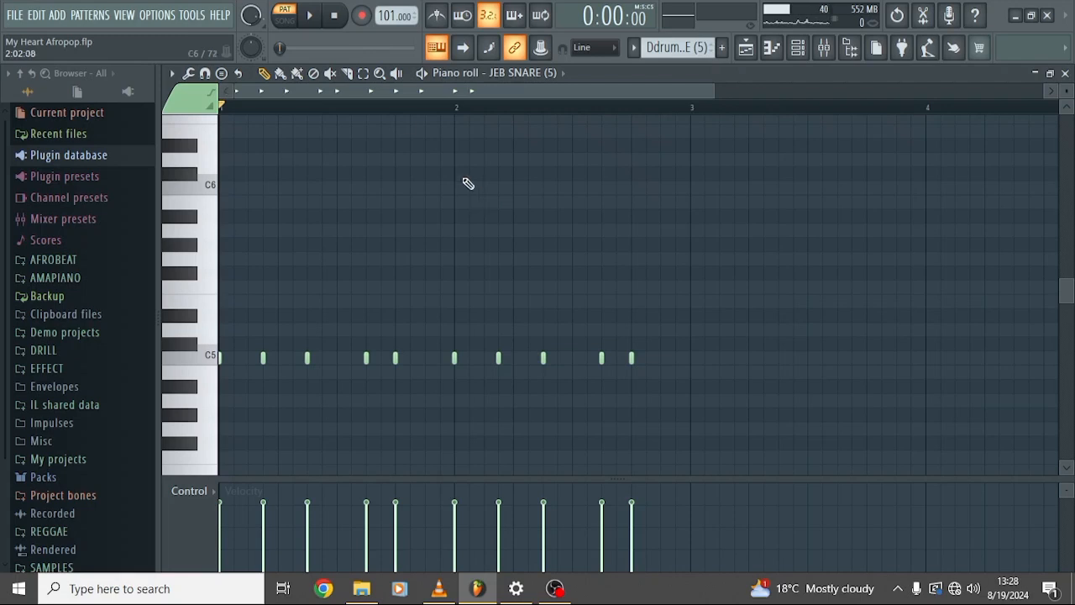
pyautogui.click(422, 73)
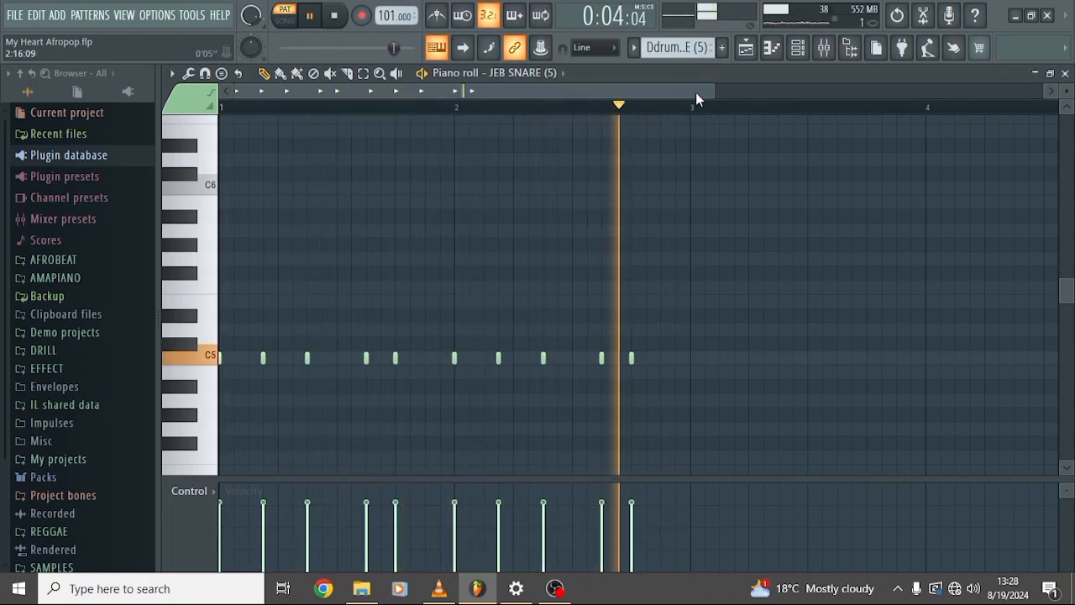
pyautogui.press('space')
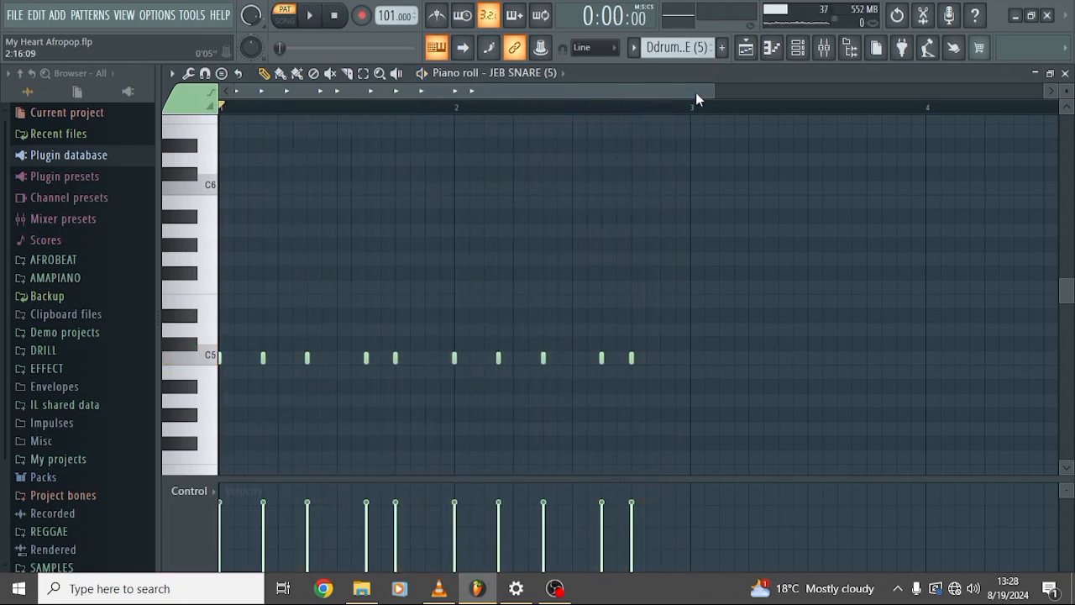
# Open the JEB SNARE (10) pattern from Track 3 in the piano roll and audition it
pyautogui.click(746, 47)
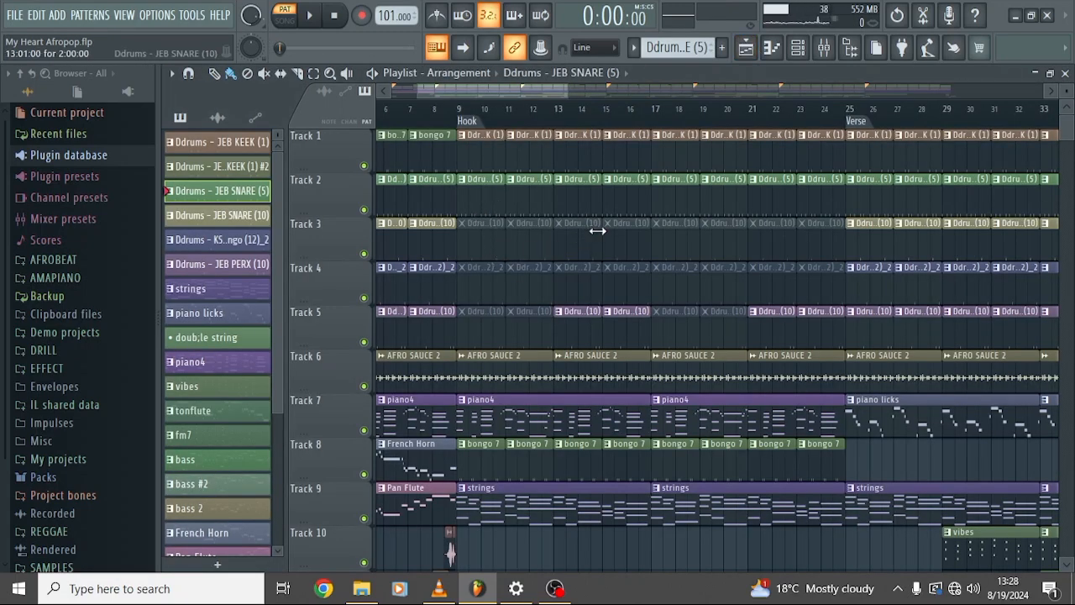
pyautogui.doubleClick(493, 238)
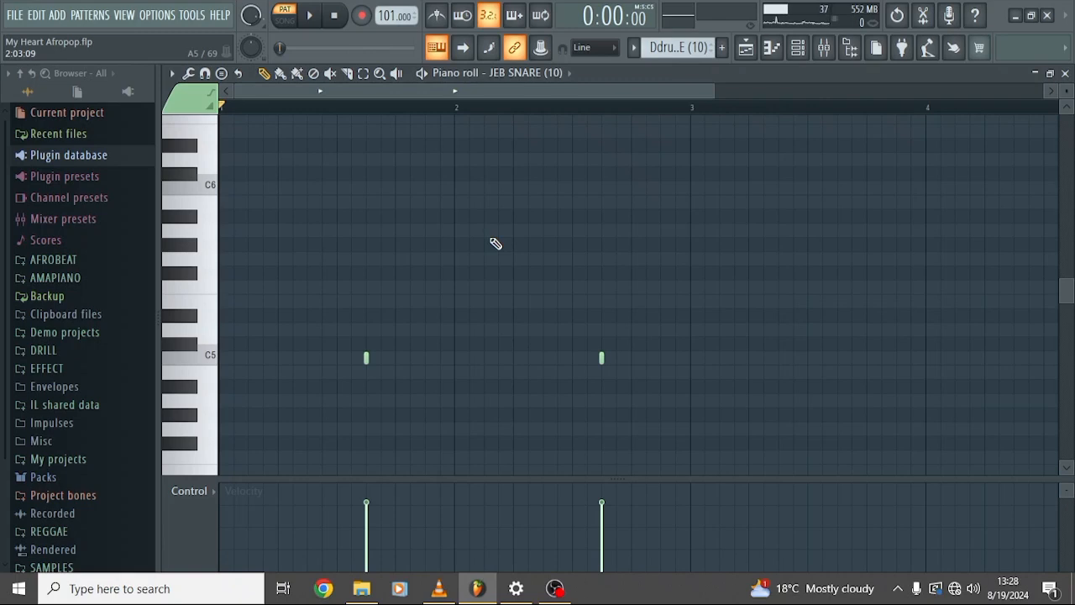
pyautogui.click(423, 73)
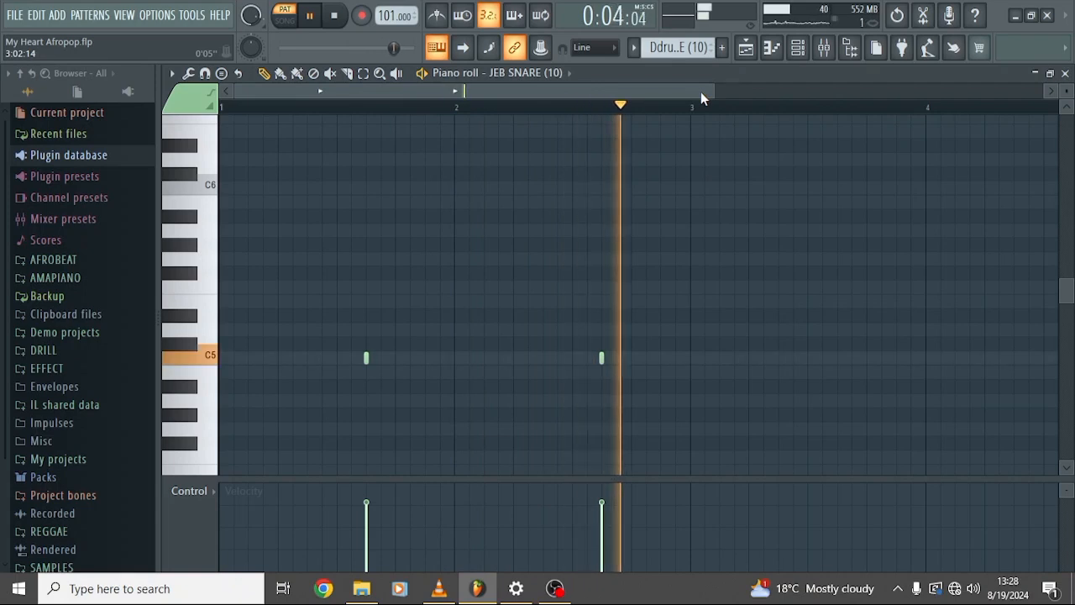
pyautogui.press('space')
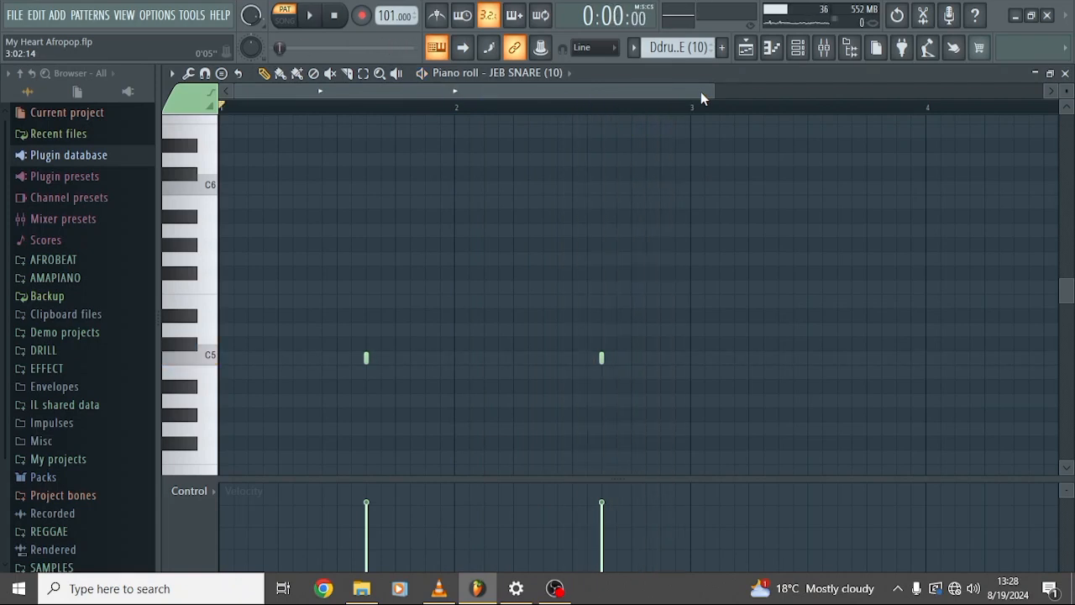
# Open the KS4 - Bongo (12)_2 pattern from Track 4 in the piano roll and audition it
pyautogui.click(745, 47)
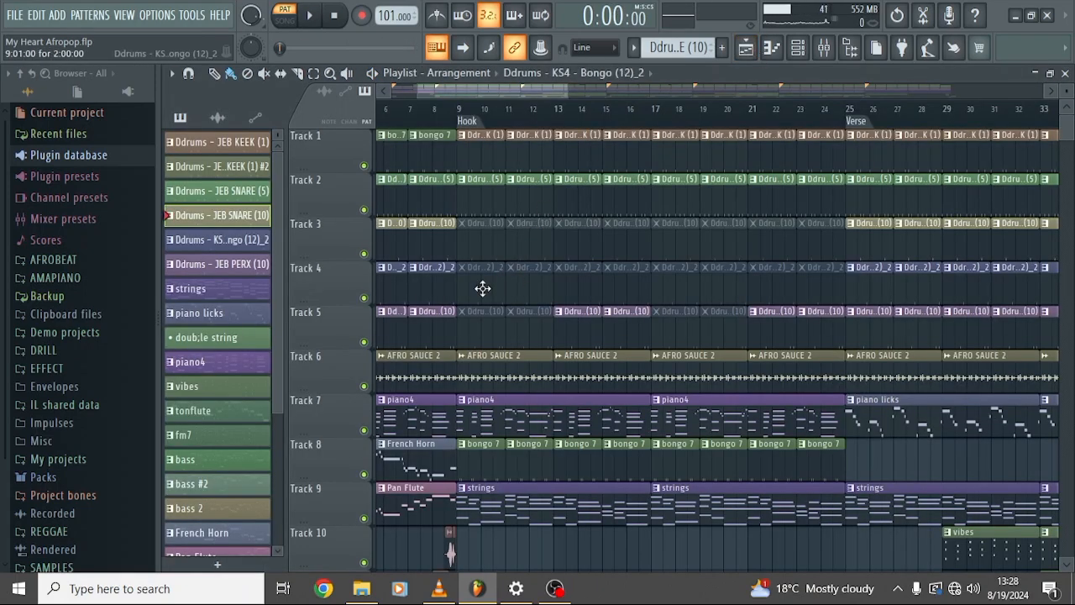
pyautogui.doubleClick(483, 289)
pyautogui.hscroll(-2, 488, 294)
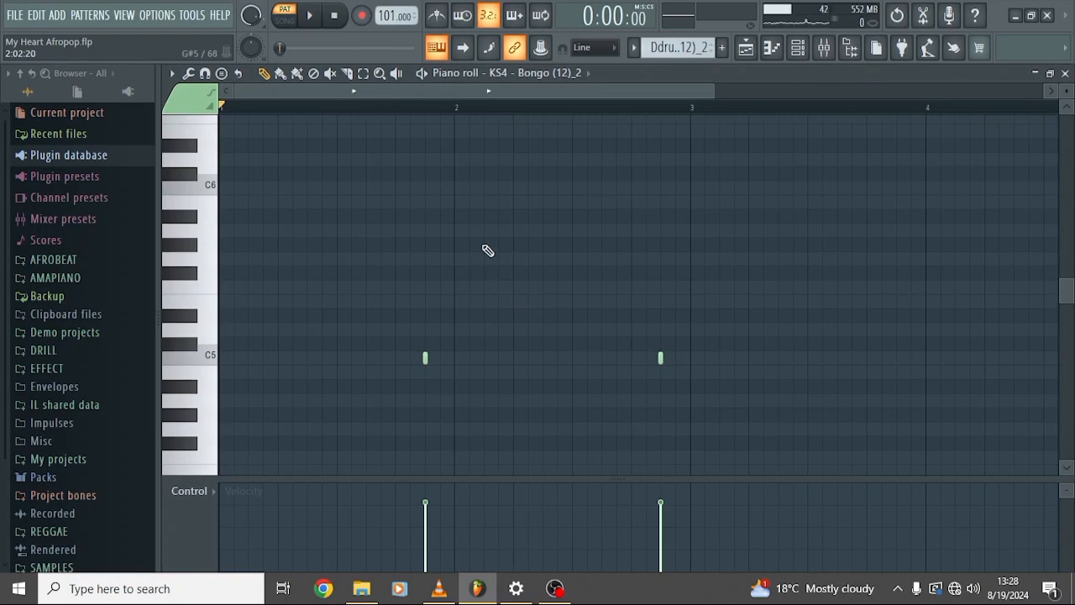
pyautogui.click(423, 73)
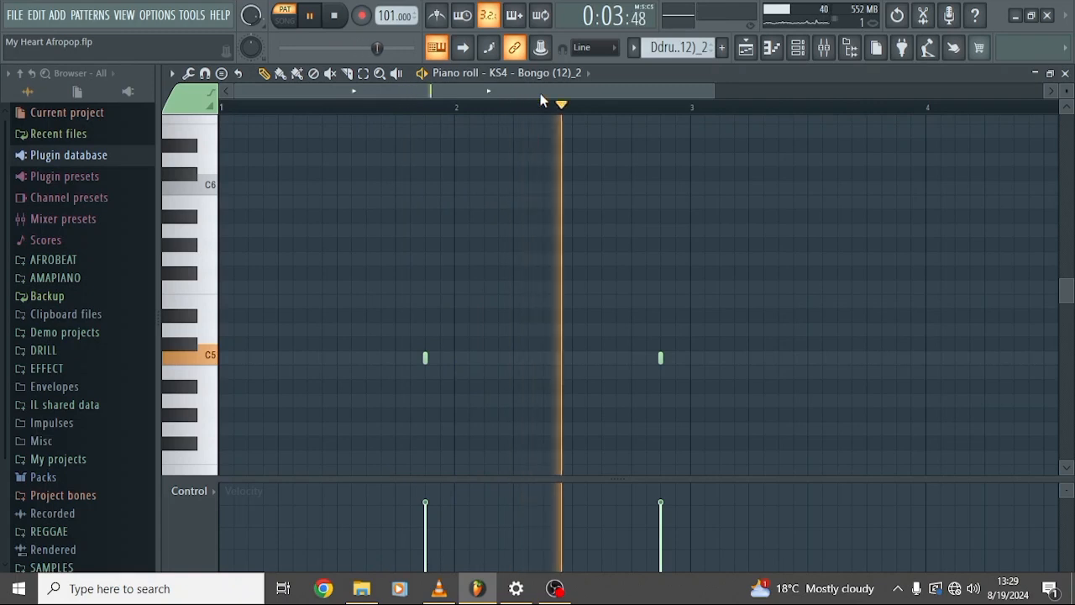
pyautogui.press('space')
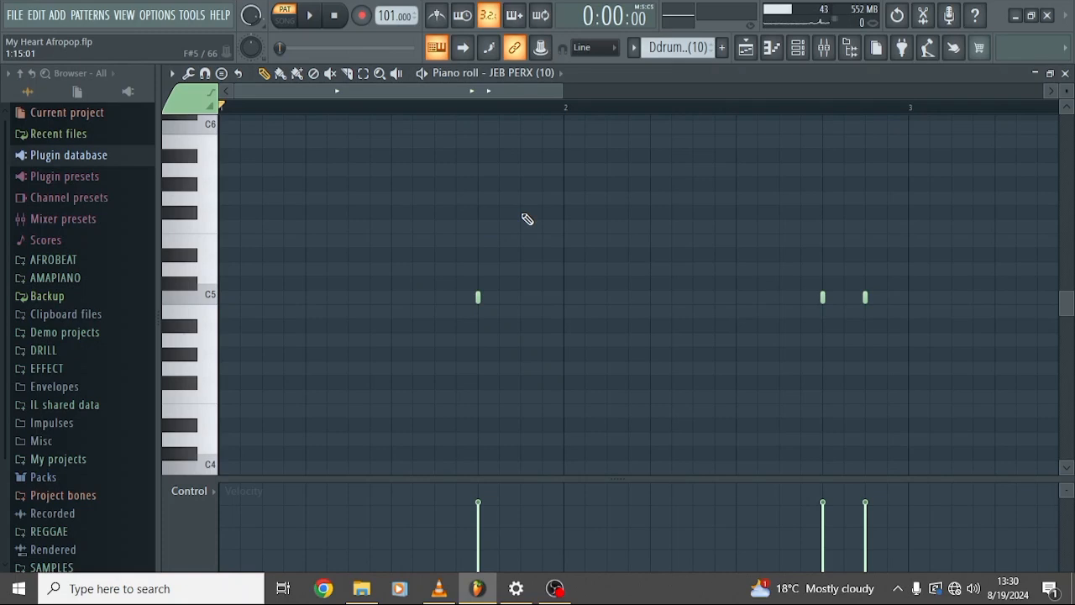
# Audition the JEB PERX (10) pattern, then reopen it from Track 5 of the playlist to check its notes
pyautogui.click(422, 74)
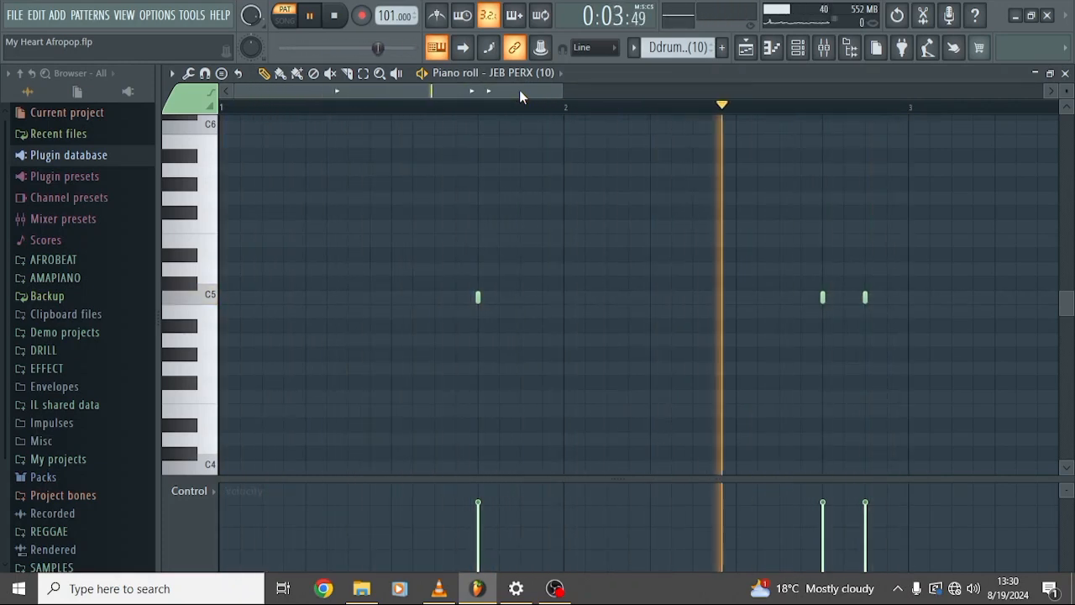
pyautogui.press('space')
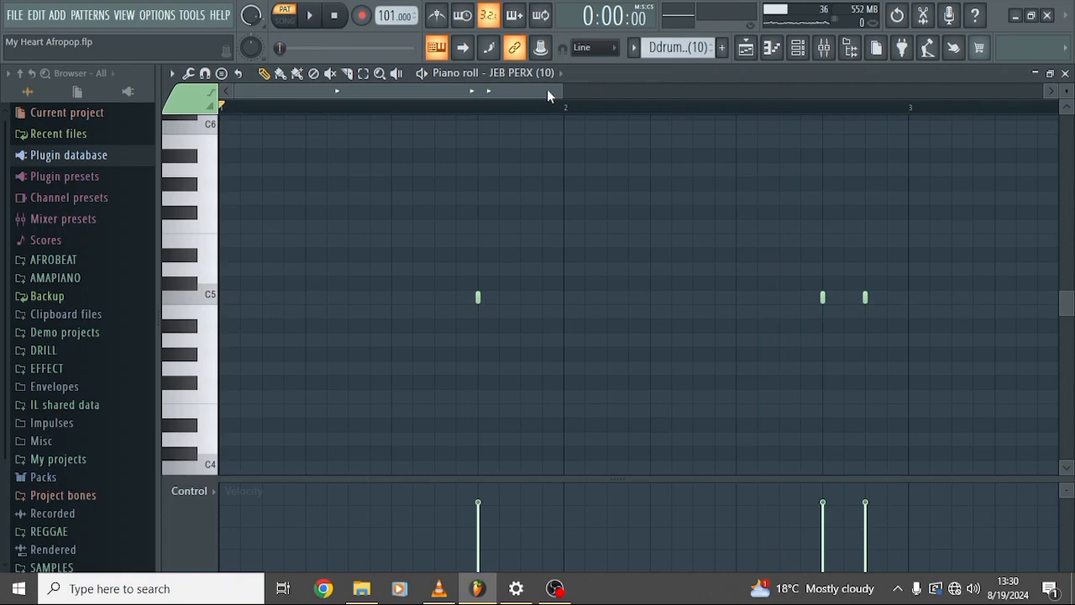
pyautogui.click(747, 50)
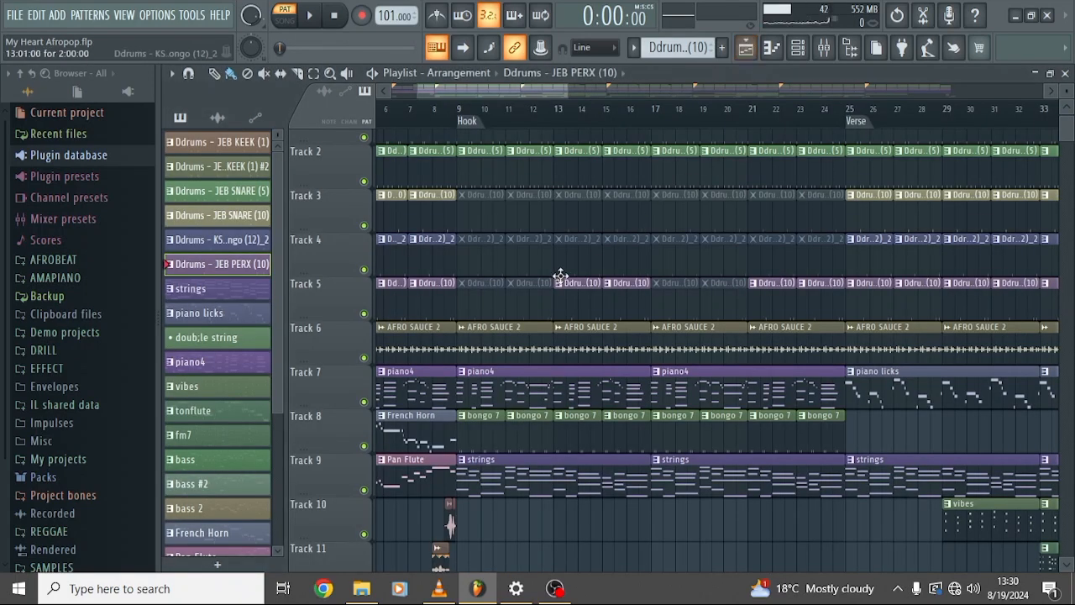
pyautogui.doubleClick(488, 307)
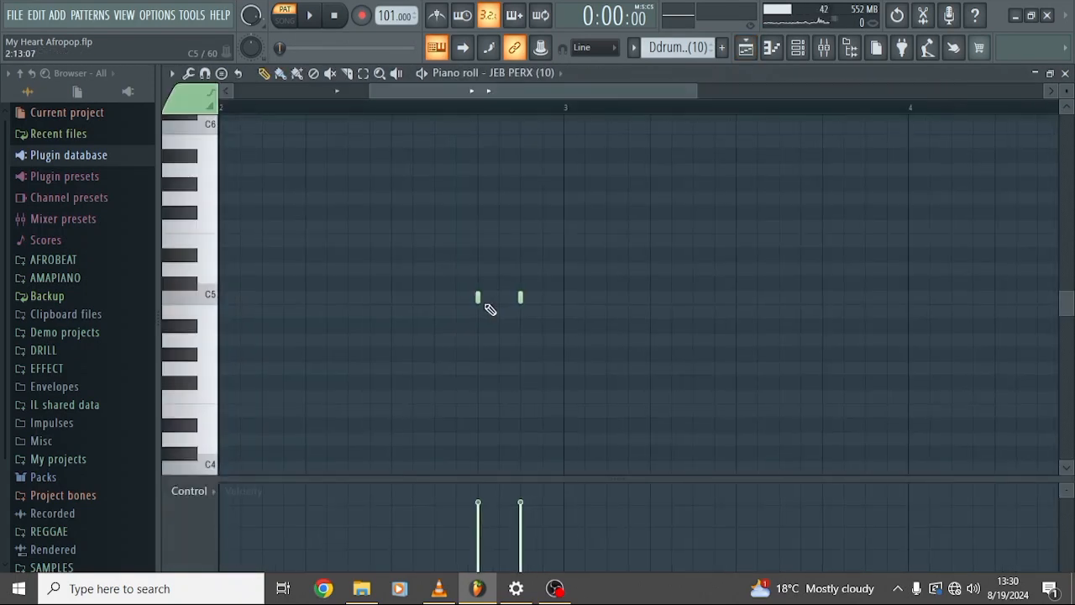
# Return to the playlist and solo Track 6 with the AFRO SAUCE 2 loop
pyautogui.click(746, 48)
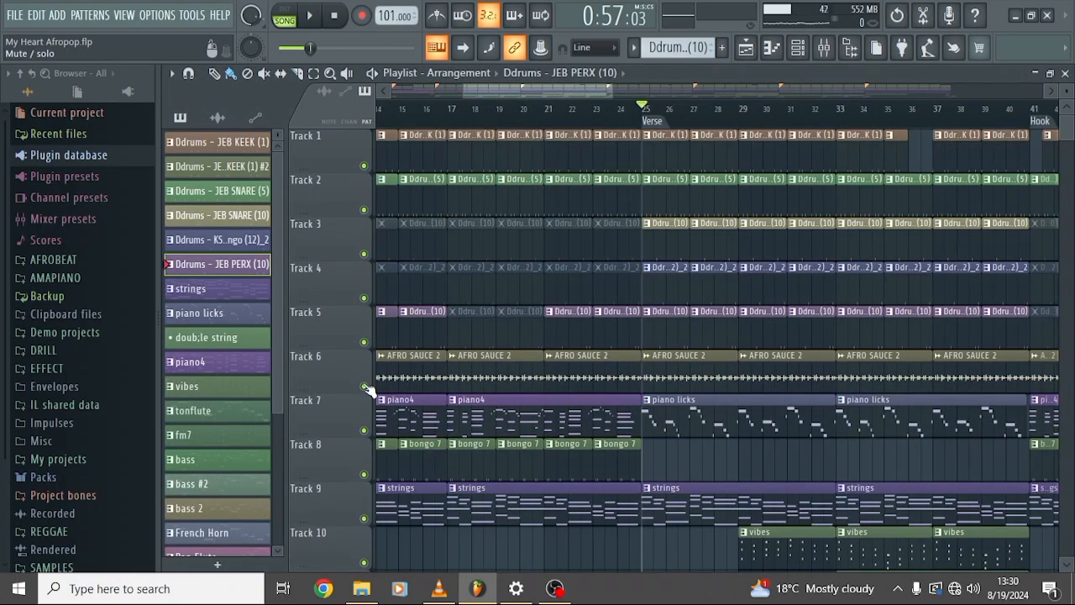
pyautogui.rightClick(365, 386)
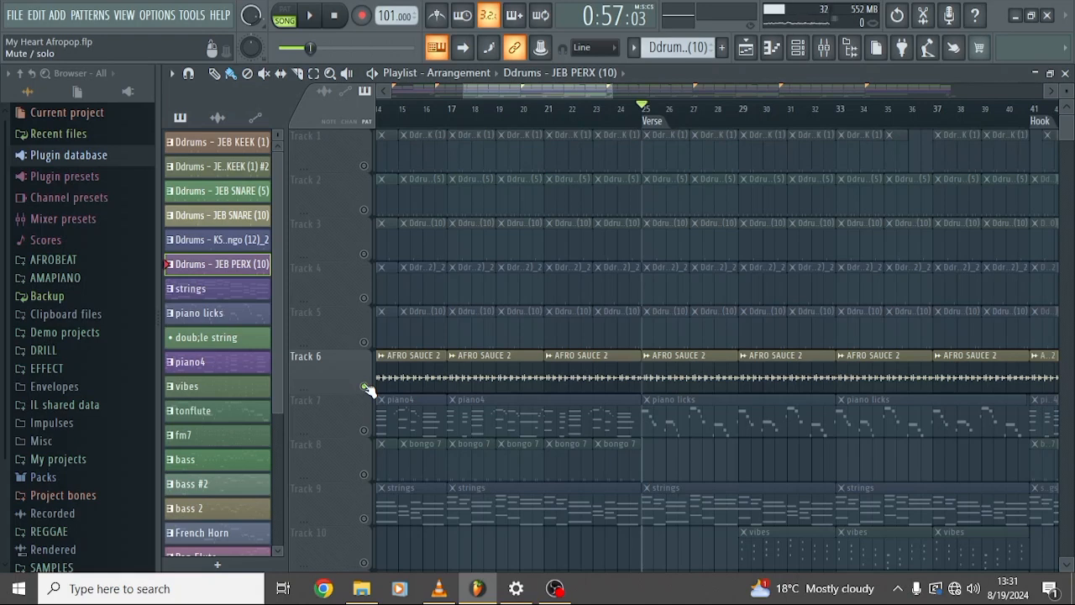
# Audition the soloed AFRO SAUCE 2 loop from the Verse marker, then unsolo Track 6
pyautogui.press('space')
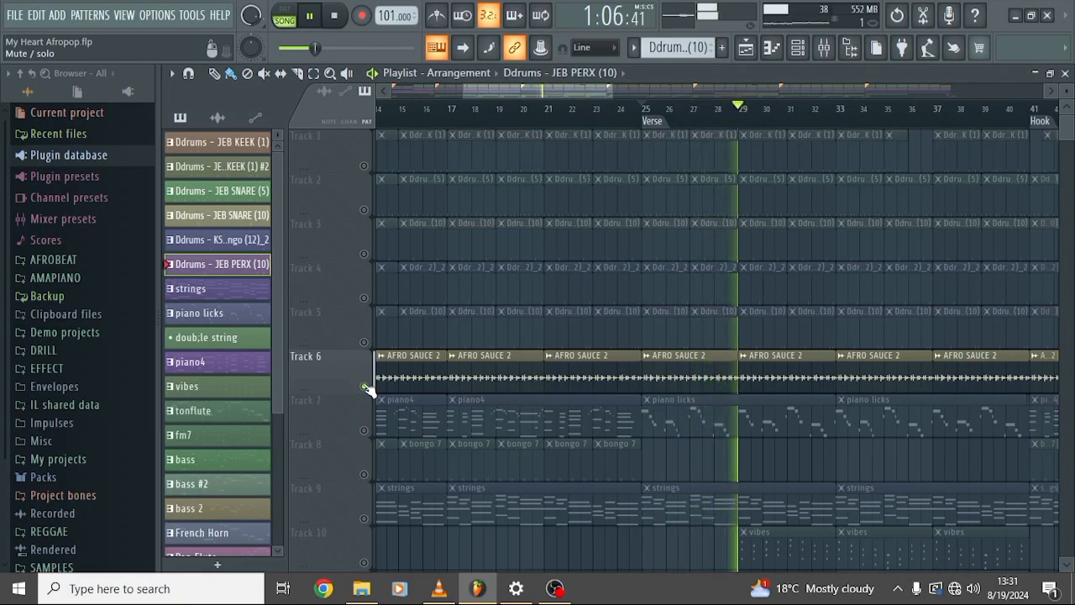
pyautogui.press('space')
pyautogui.rightClick(365, 386)
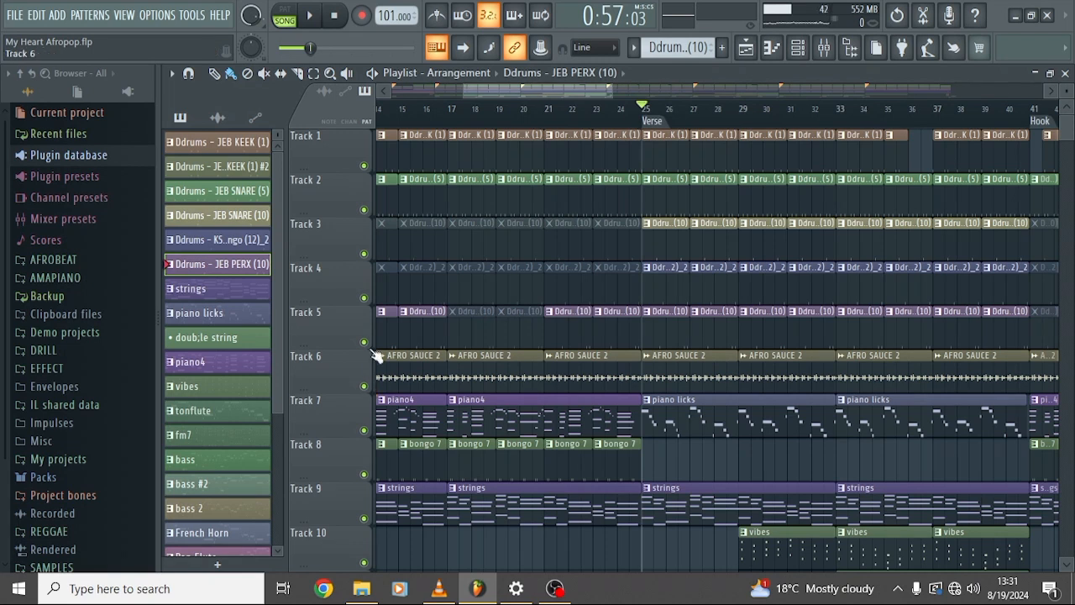
# Solo Track 1 and enable Tracks 2 to 6 so only the drum and percussion tracks are active
pyautogui.rightClick(365, 166)
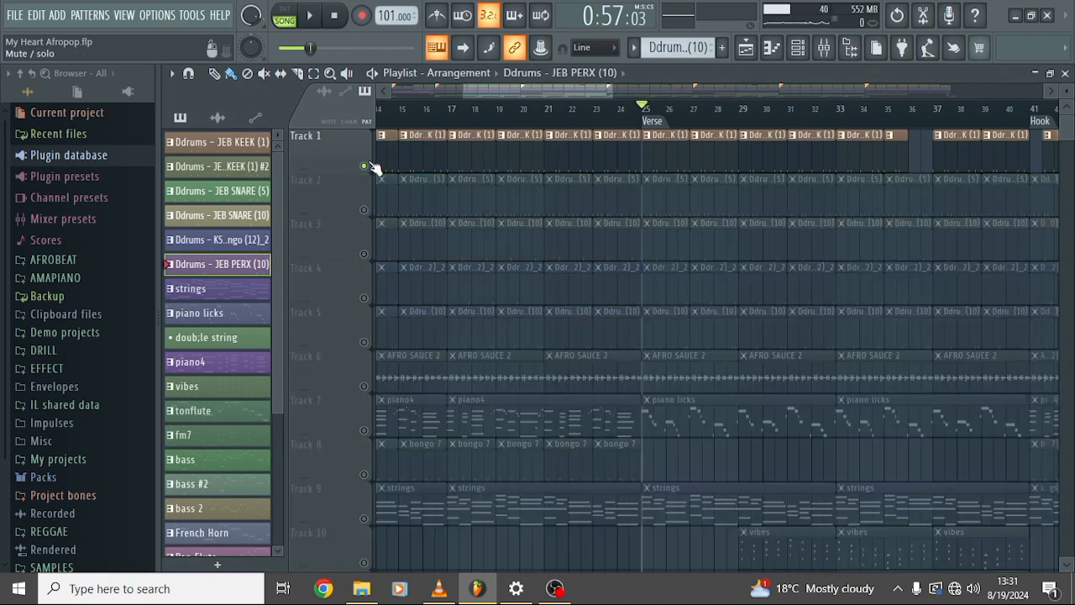
pyautogui.click(364, 210)
pyautogui.click(365, 254)
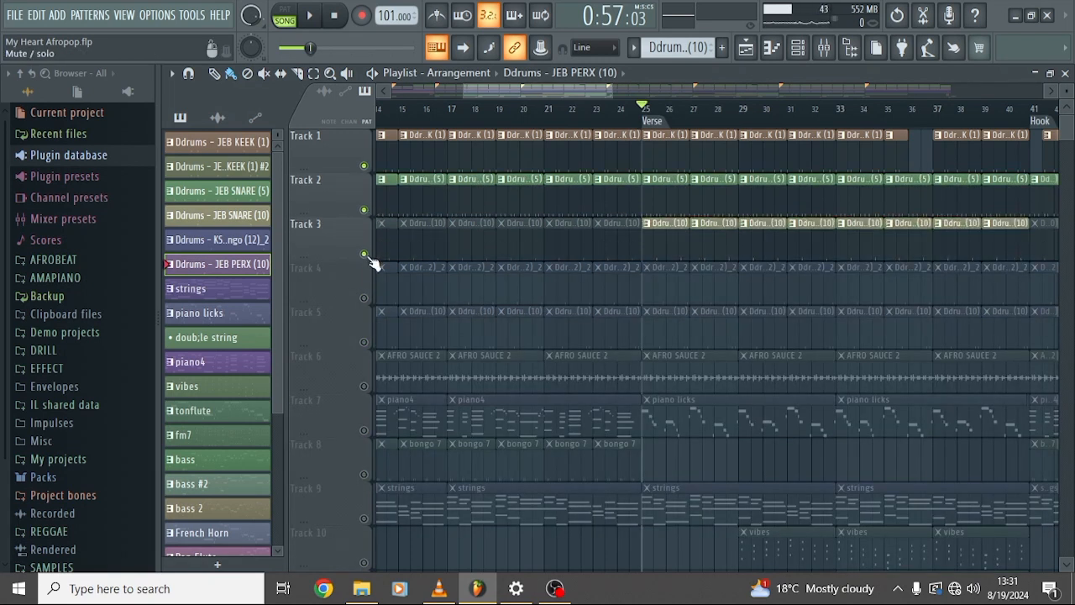
pyautogui.click(365, 299)
pyautogui.click(364, 343)
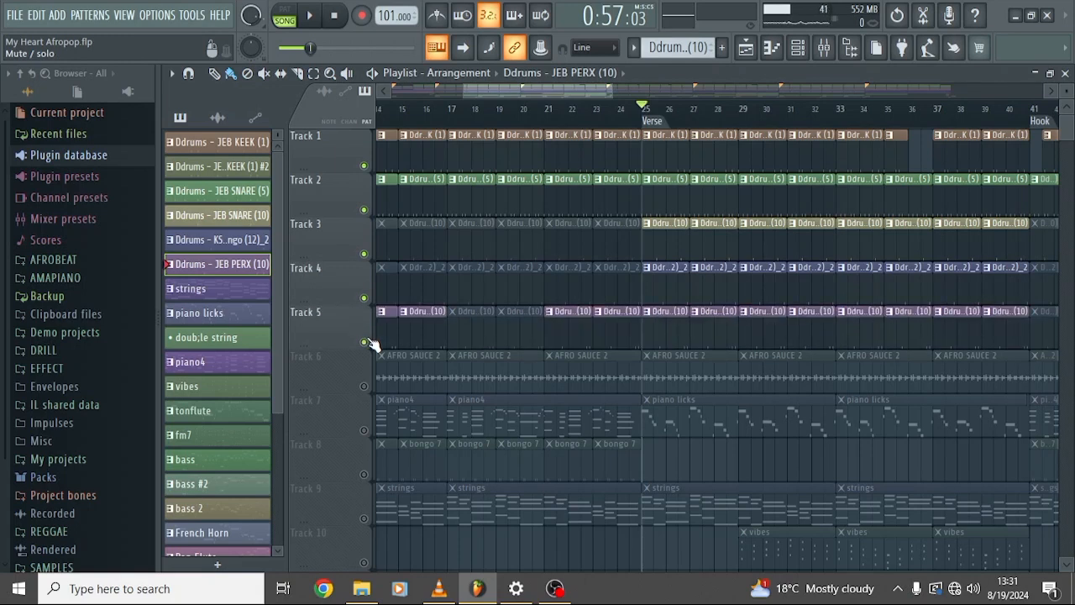
pyautogui.click(365, 387)
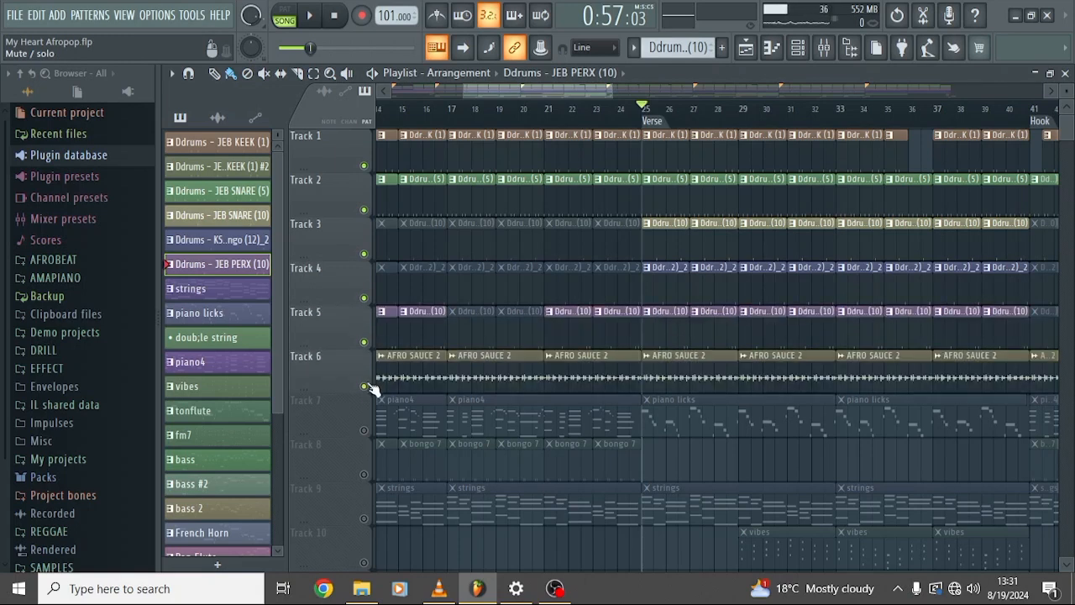
# Audition the combined drums and percussion from the Verse marker, then reactivate all the other playlist tracks
pyautogui.press('space')
pyautogui.hscroll(1, 742, 343)
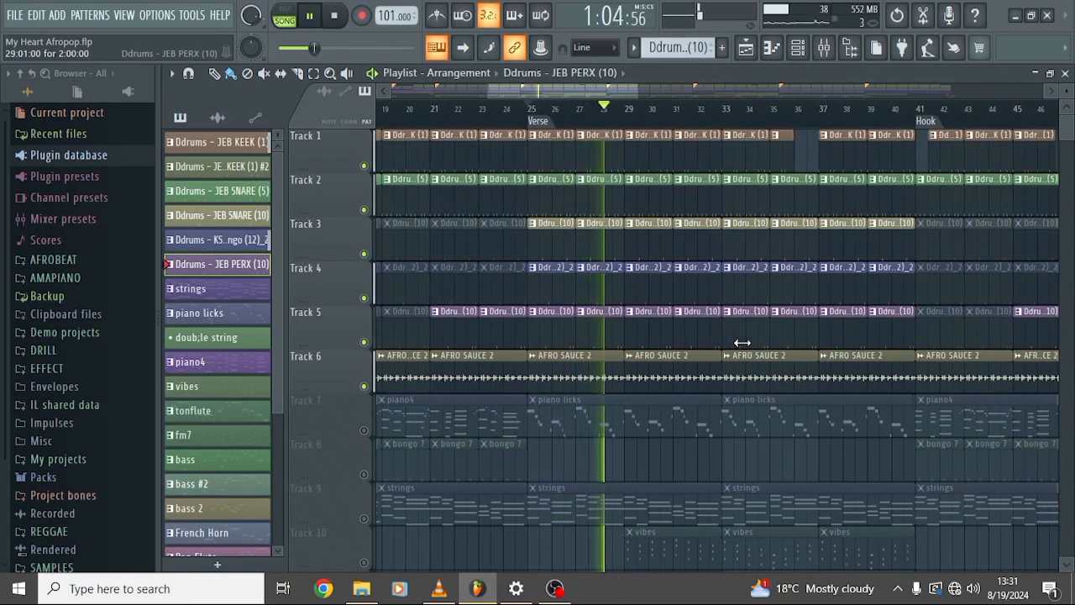
pyautogui.press('space')
pyautogui.keyDown('ctrl'); pyautogui.scroll(-5, 651, 323); pyautogui.keyUp('ctrl')
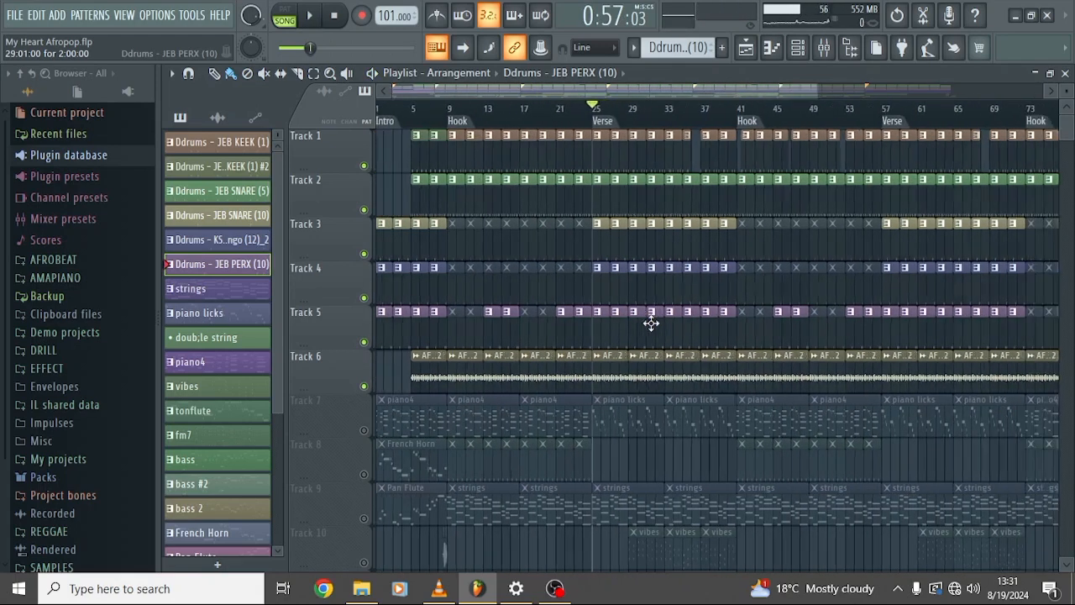
pyautogui.keyDown('ctrl'); pyautogui.scroll(2, 548, 323); pyautogui.keyUp('ctrl')
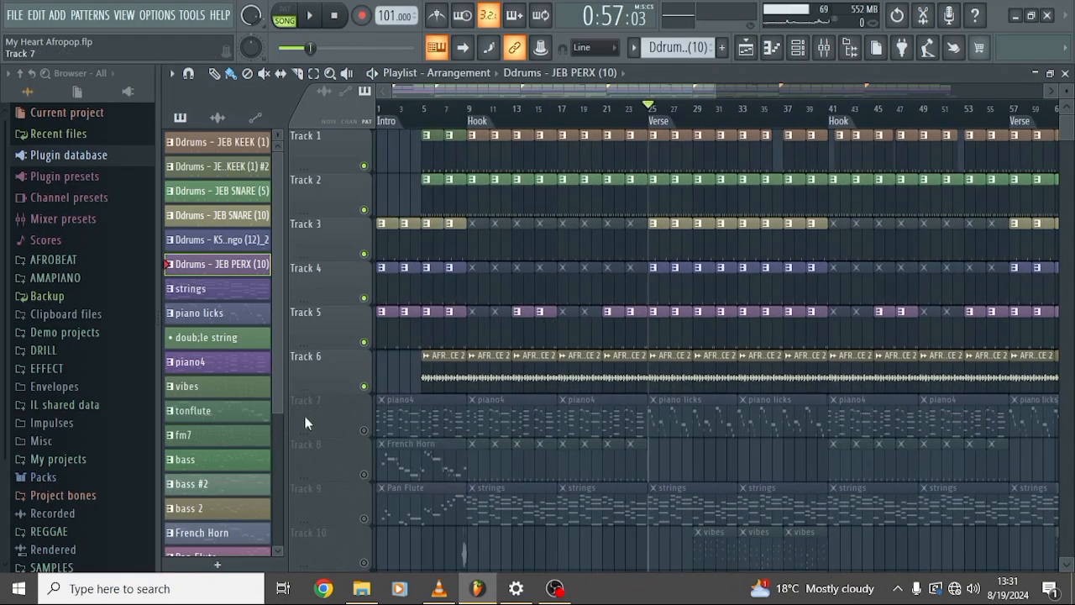
pyautogui.click(363, 431)
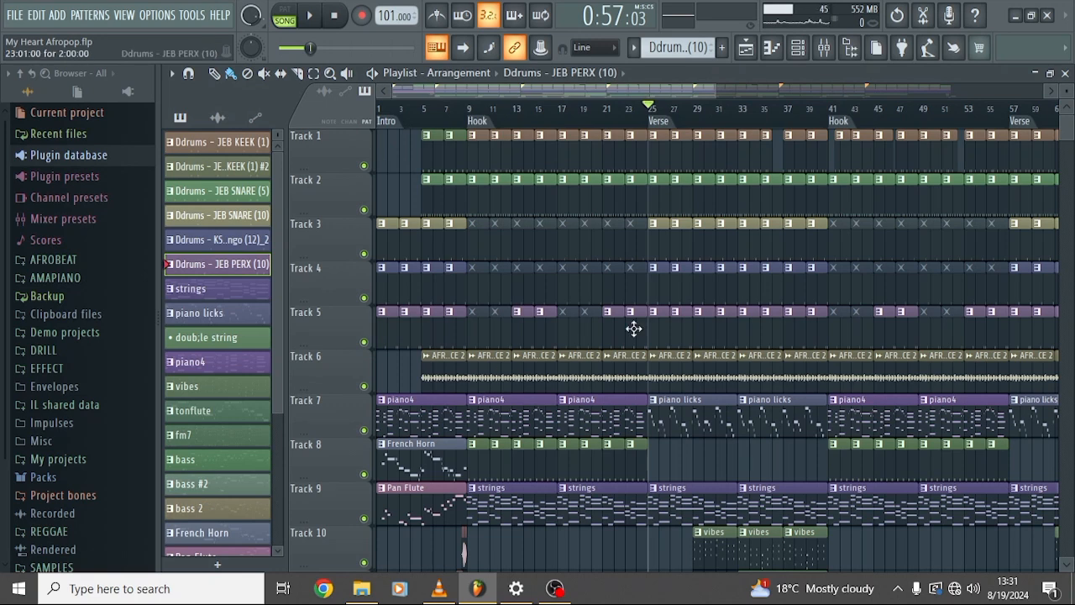
# Open the bongo 7 pattern from Track 8 in the piano roll and audition it from the start
pyautogui.scroll(-3, 634, 329)
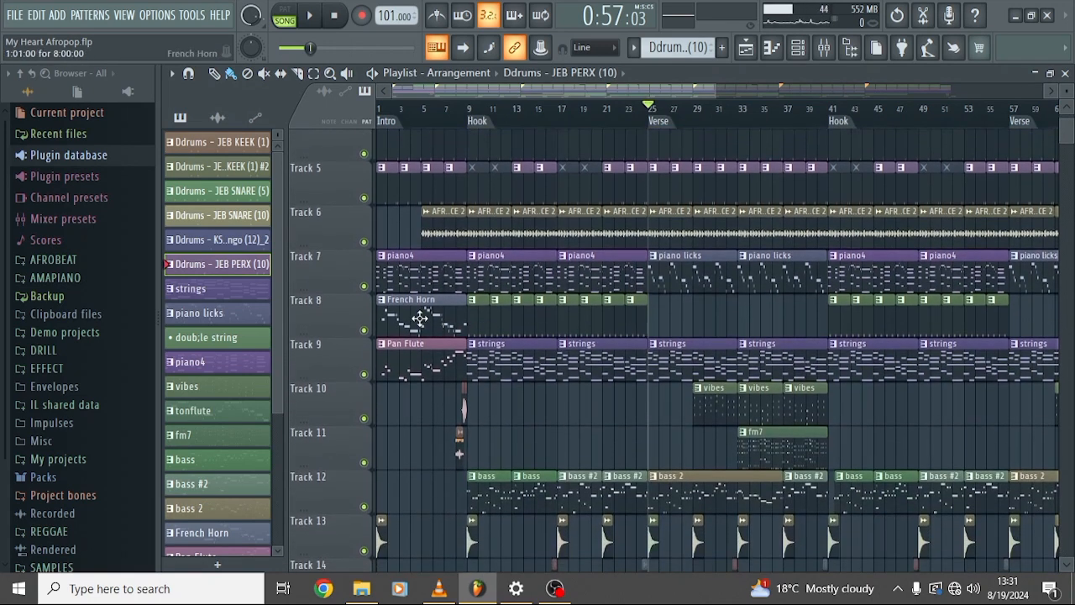
pyautogui.keyDown('ctrl'); pyautogui.scroll(3, 459, 322); pyautogui.keyUp('ctrl')
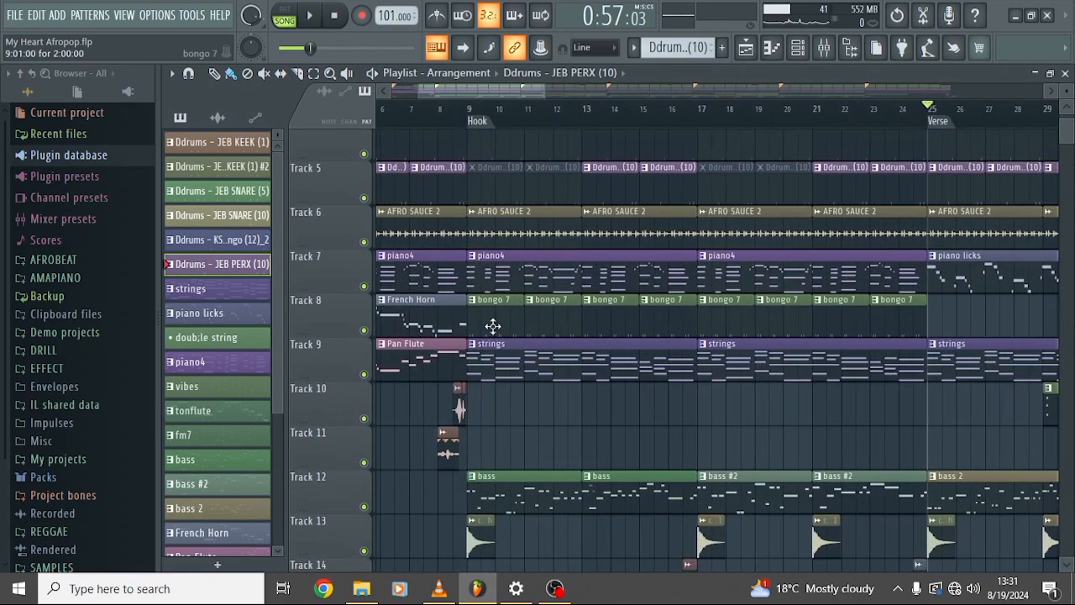
pyautogui.keyDown('ctrl'); pyautogui.scroll(2, 493, 326); pyautogui.keyUp('ctrl')
pyautogui.doubleClick(521, 320)
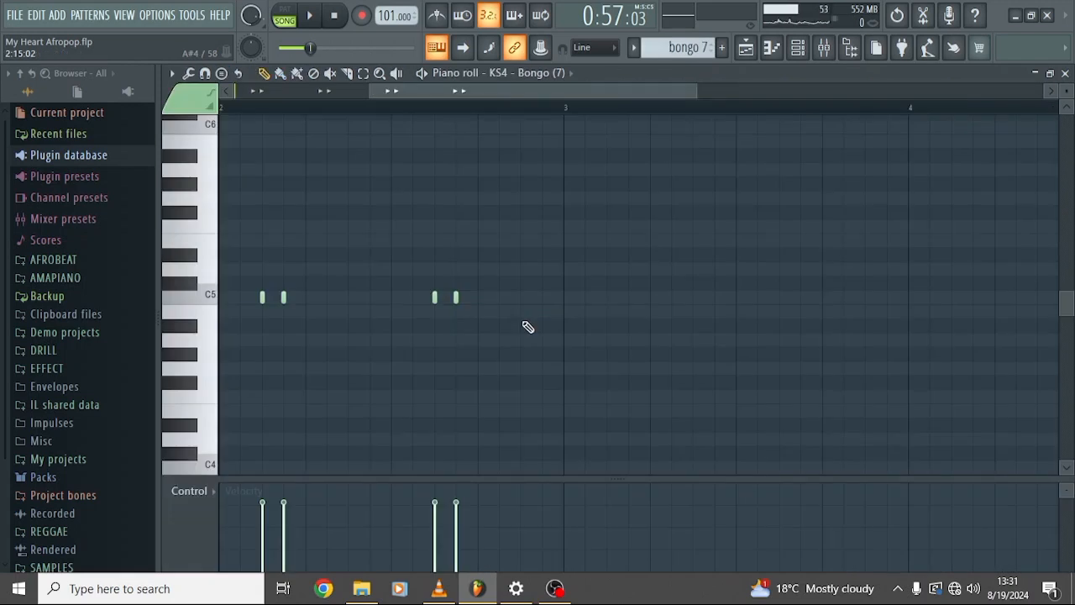
pyautogui.moveTo(655, 96); pyautogui.dragTo(451, 90)
pyautogui.click(422, 73)
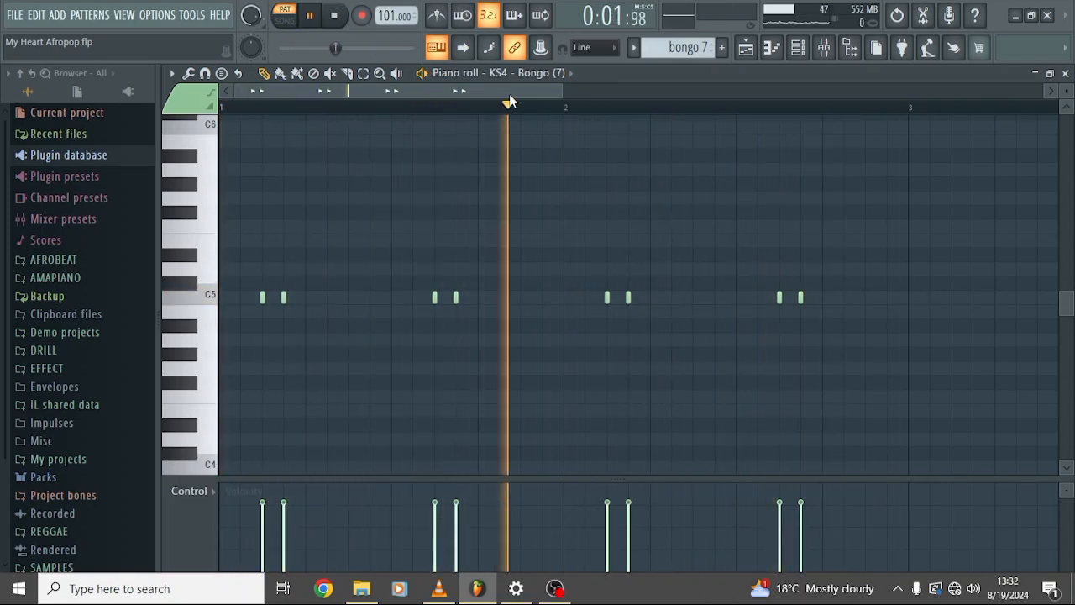
pyautogui.press('space')
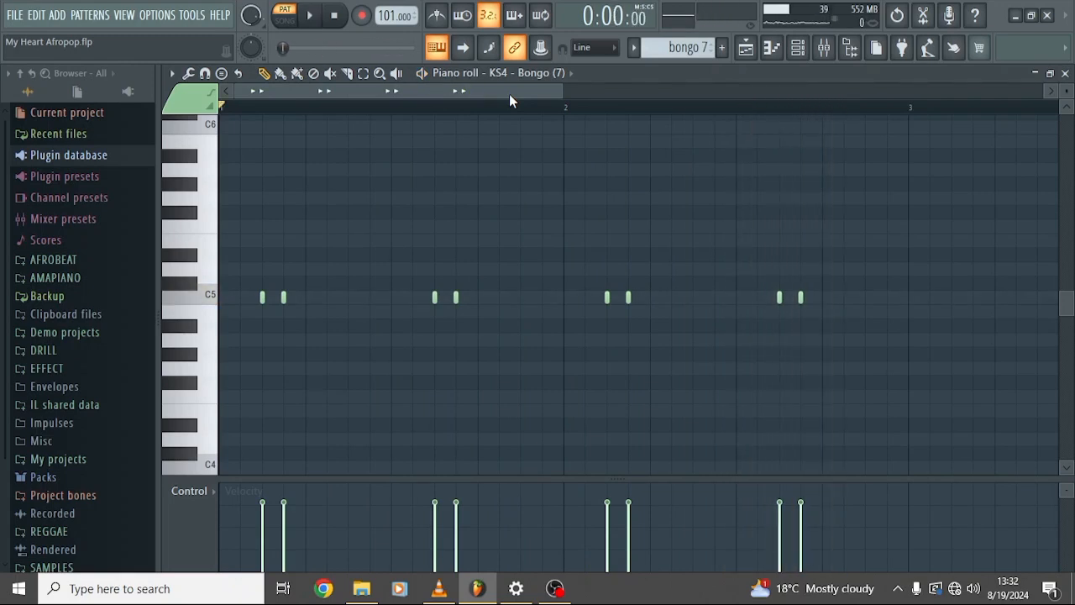
# Open the French Horn pattern from Track 8 in the piano roll and display its instrument's preset in Purity
pyautogui.click(762, 51)
pyautogui.scroll(-3, 587, 274)
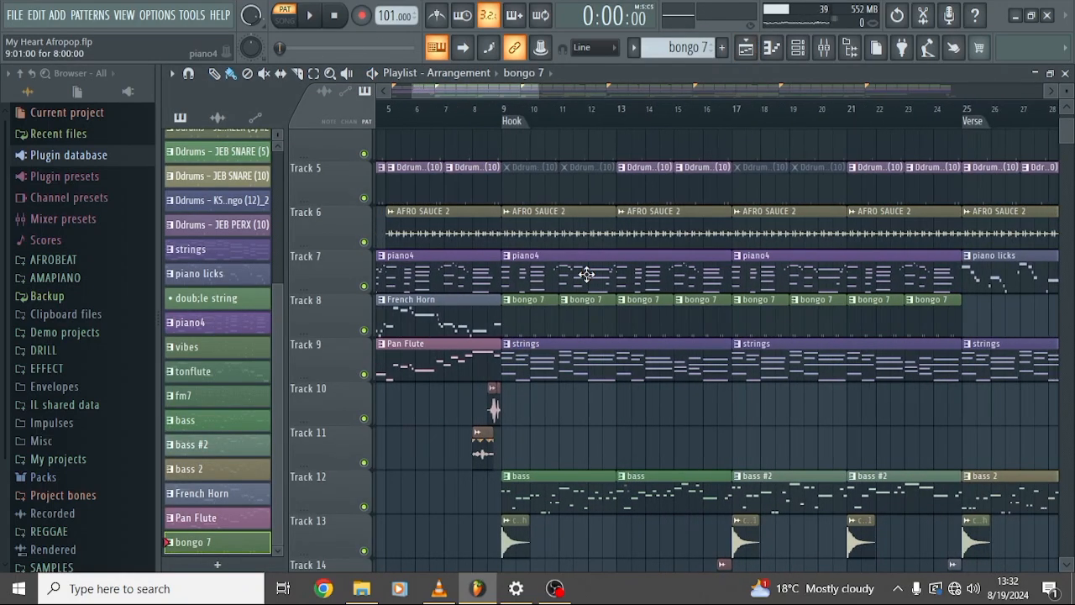
pyautogui.scroll(2, 526, 348)
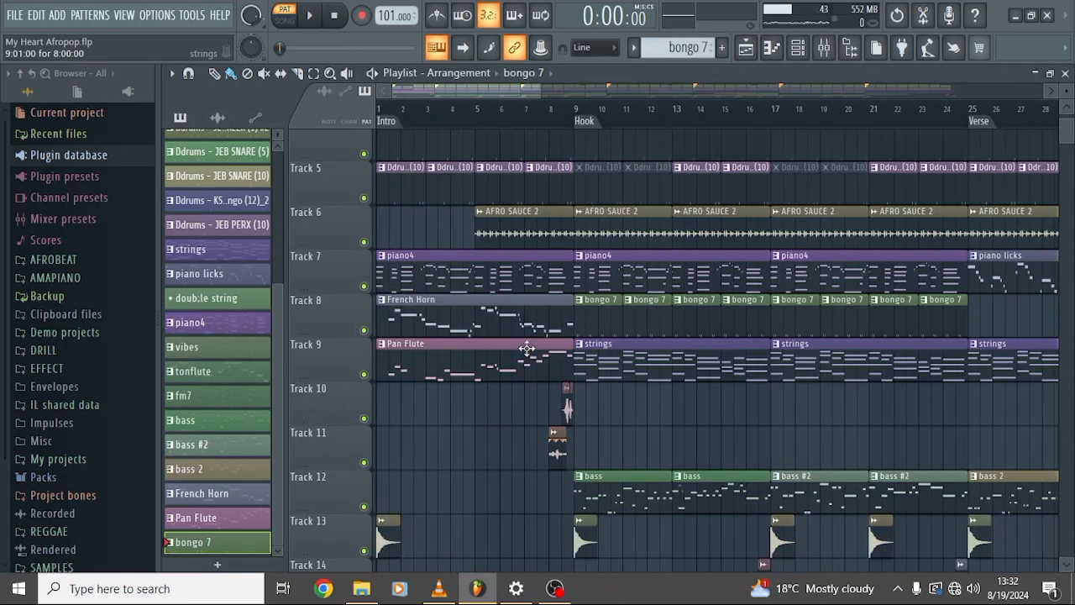
pyautogui.doubleClick(412, 312)
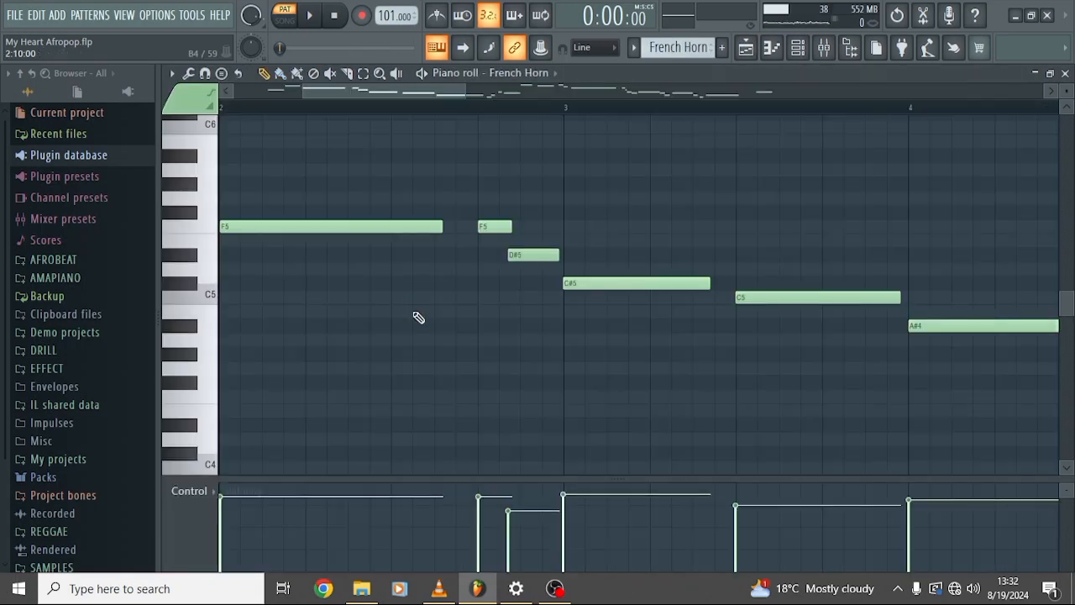
pyautogui.scroll(-3, 523, 307)
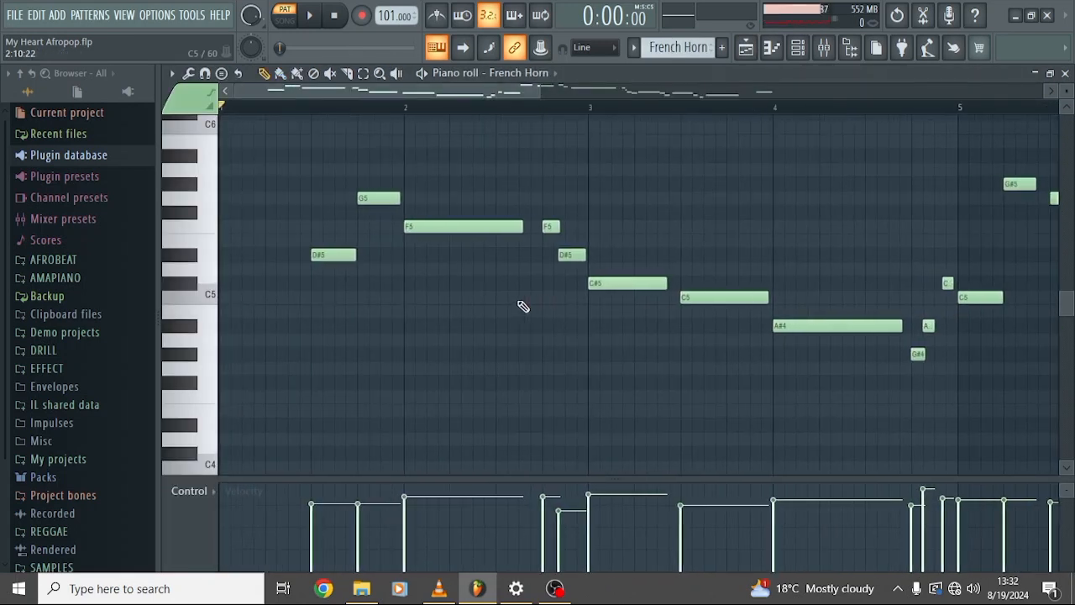
pyautogui.click(798, 49)
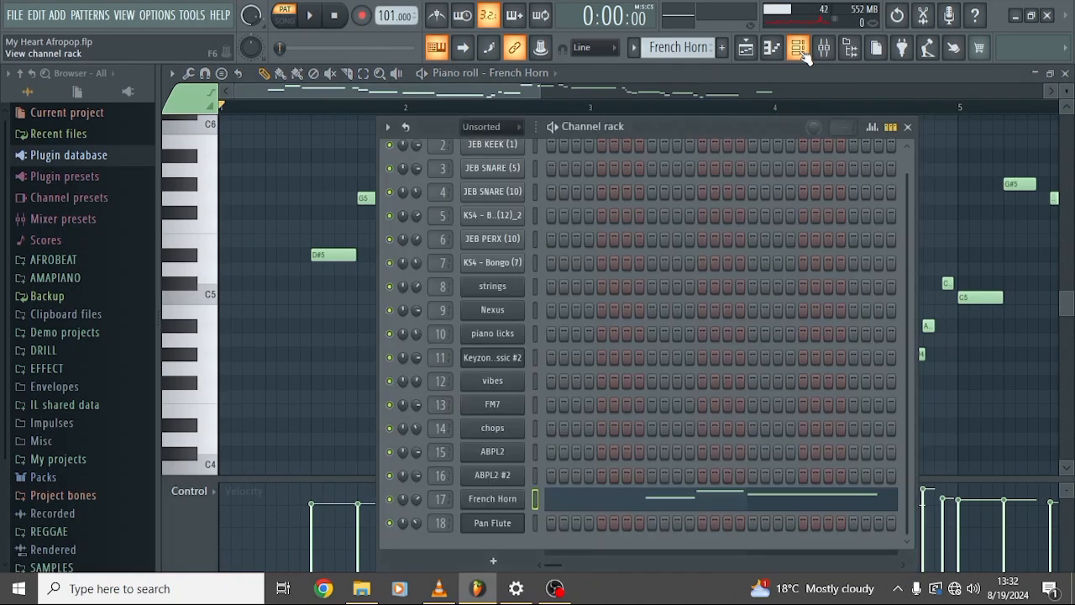
pyautogui.click(495, 502)
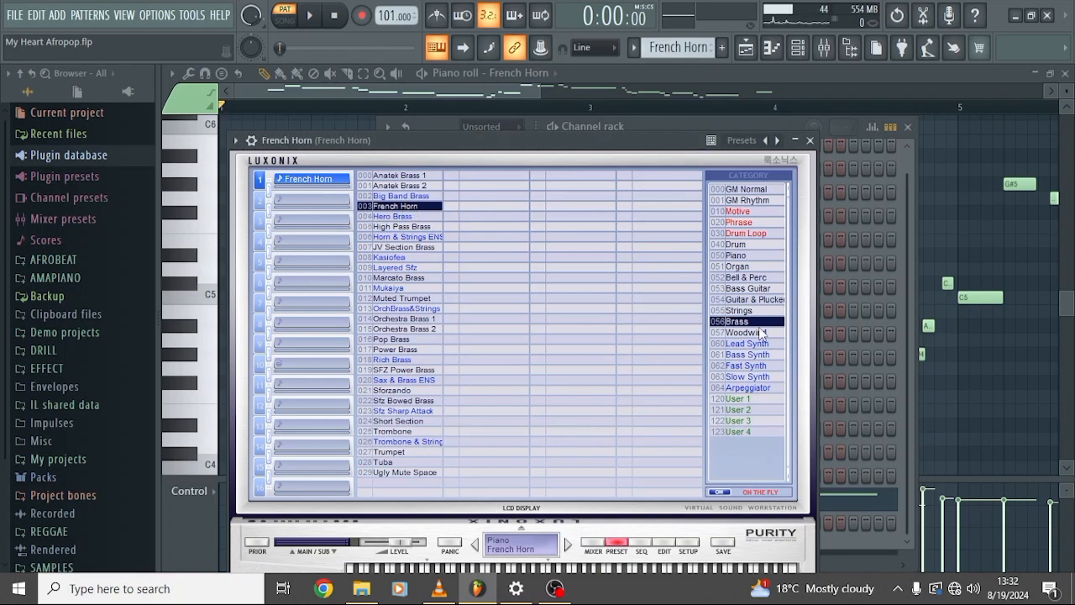
# Return to the French Horn piano roll, fit the whole melody in view and audition it
pyautogui.click(536, 99)
pyautogui.moveTo(545, 88); pyautogui.dragTo(904, 90)
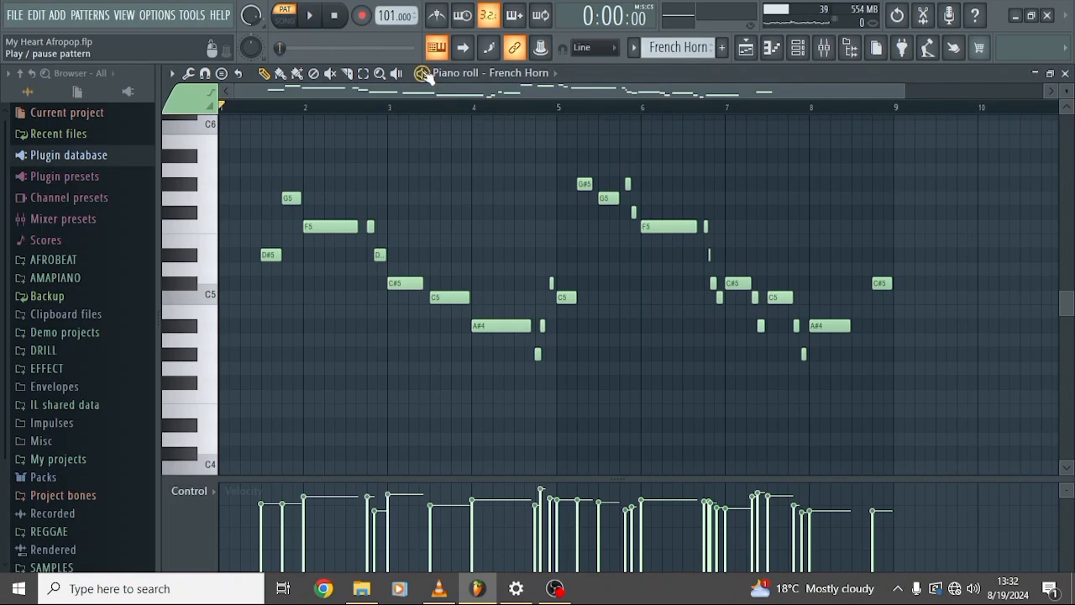
pyautogui.press('space')
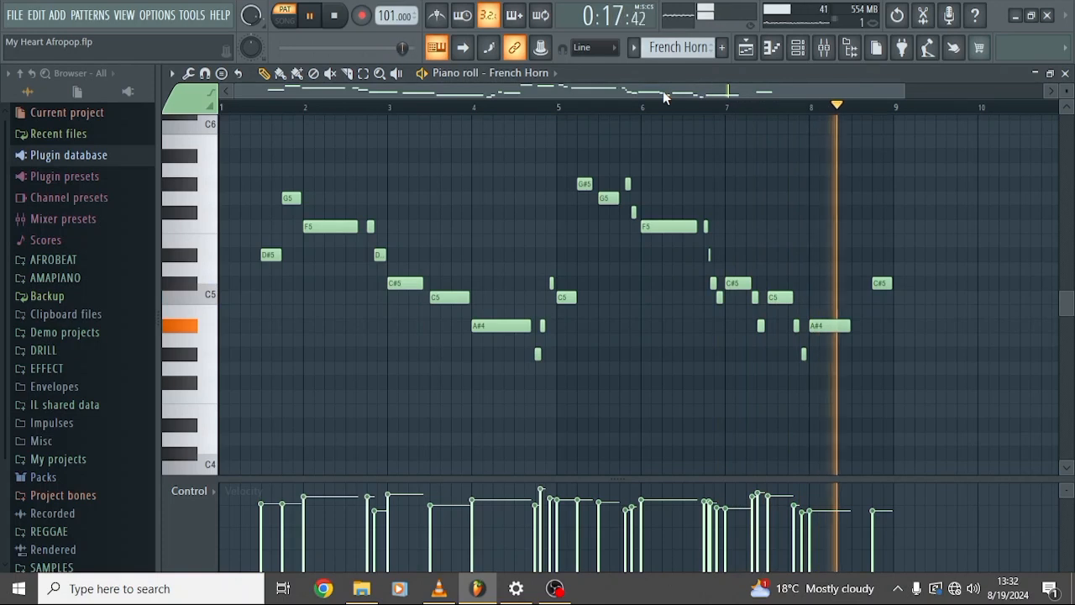
pyautogui.press('space')
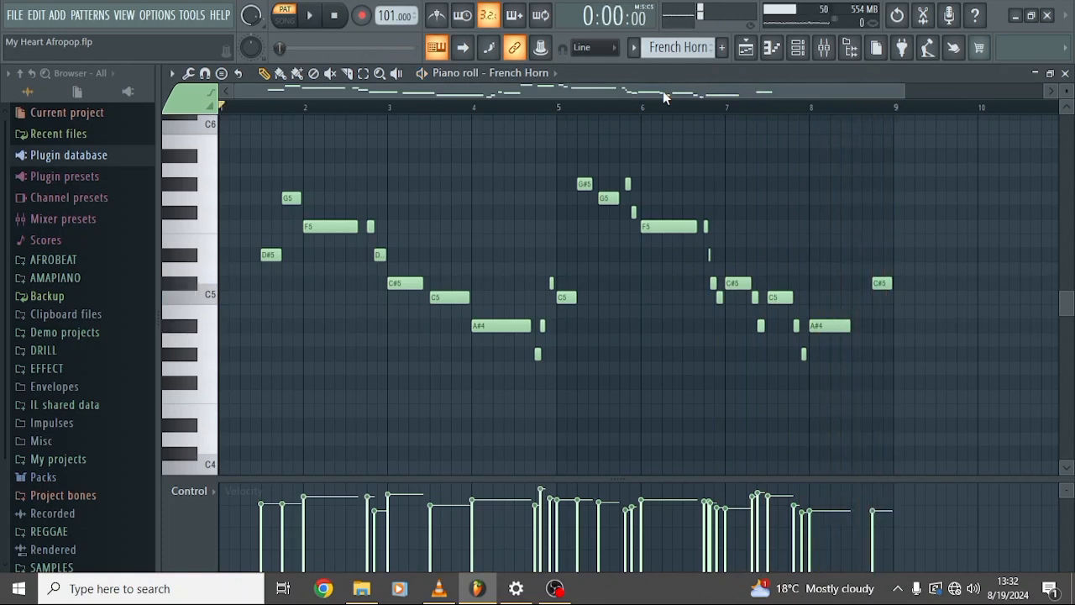
# Open the Pan Flute pattern from Track 9 in the piano roll and display its instrument's preset in Purity
pyautogui.click(746, 47)
pyautogui.scroll(-3, 502, 305)
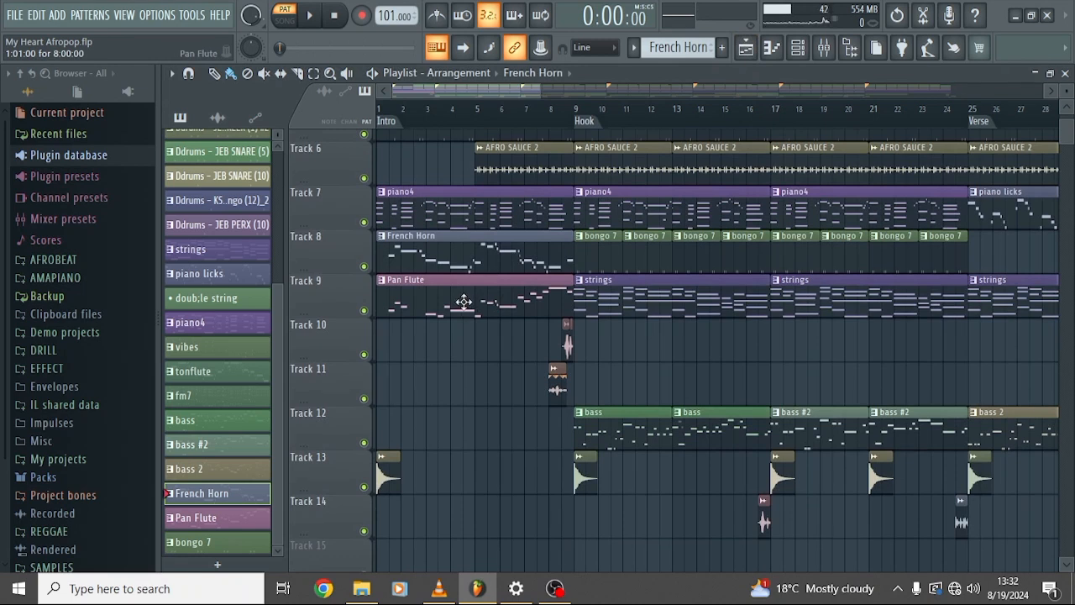
pyautogui.doubleClick(464, 302)
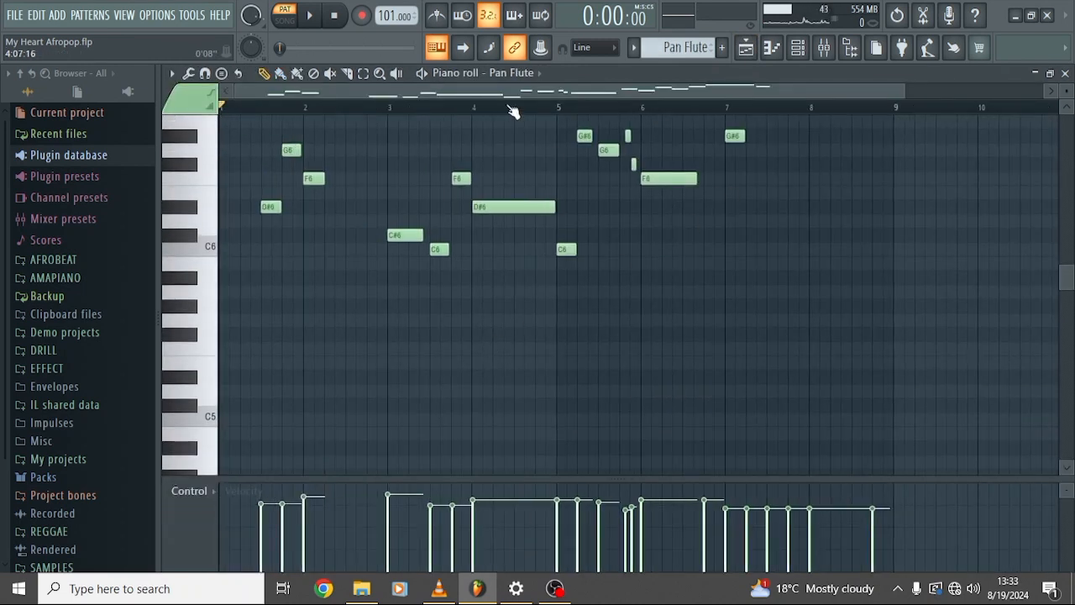
pyautogui.click(800, 49)
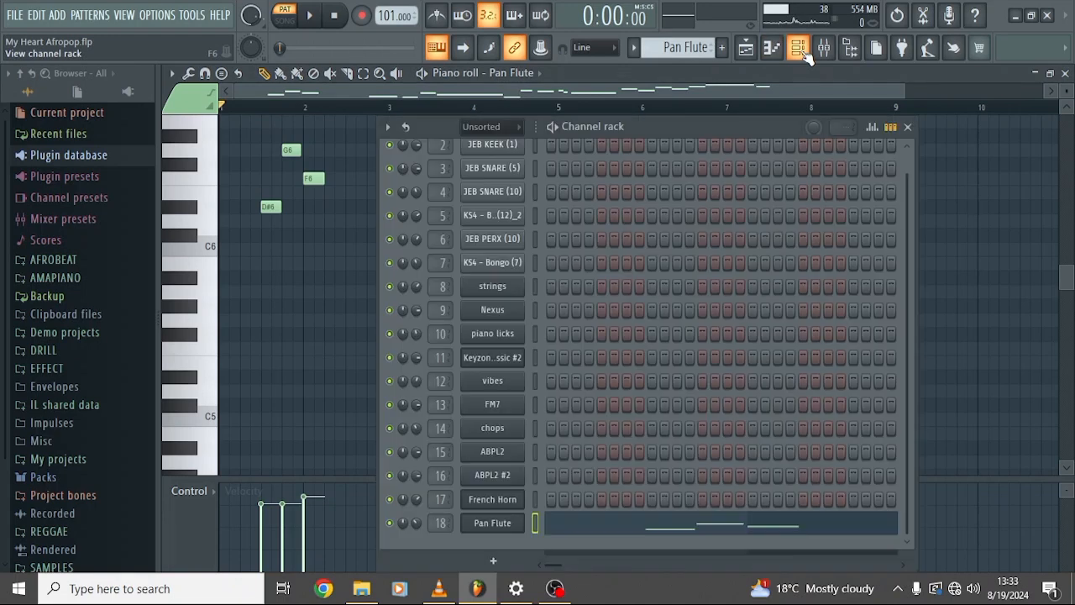
pyautogui.click(495, 522)
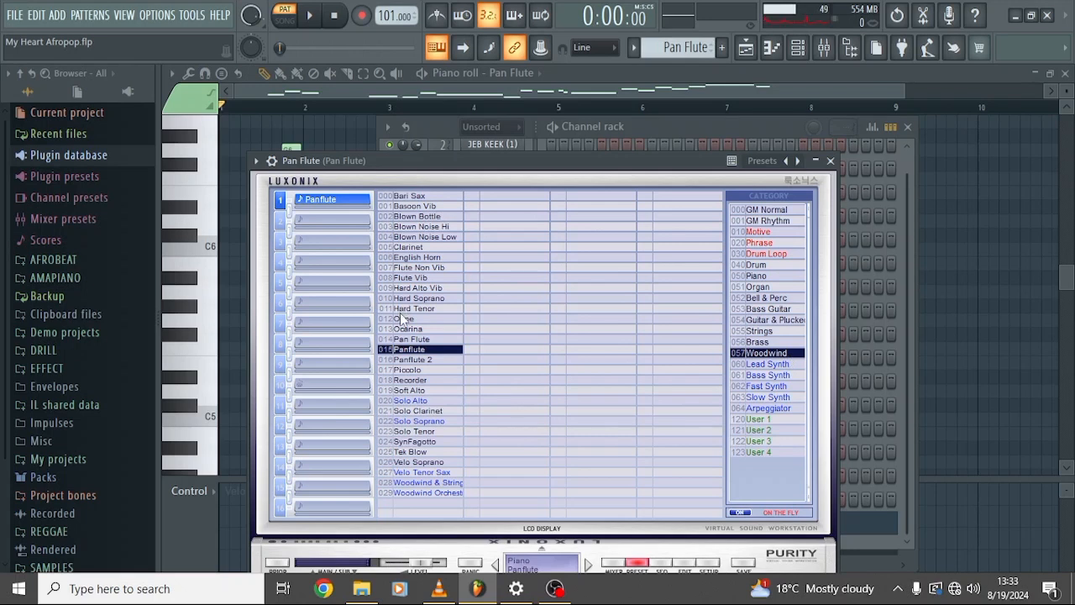
# Return to the Pan Flute piano roll and audition the melody while following its notes up to the highest ones
pyautogui.click(704, 101)
pyautogui.press('space')
pyautogui.scroll(1, 422, 198)
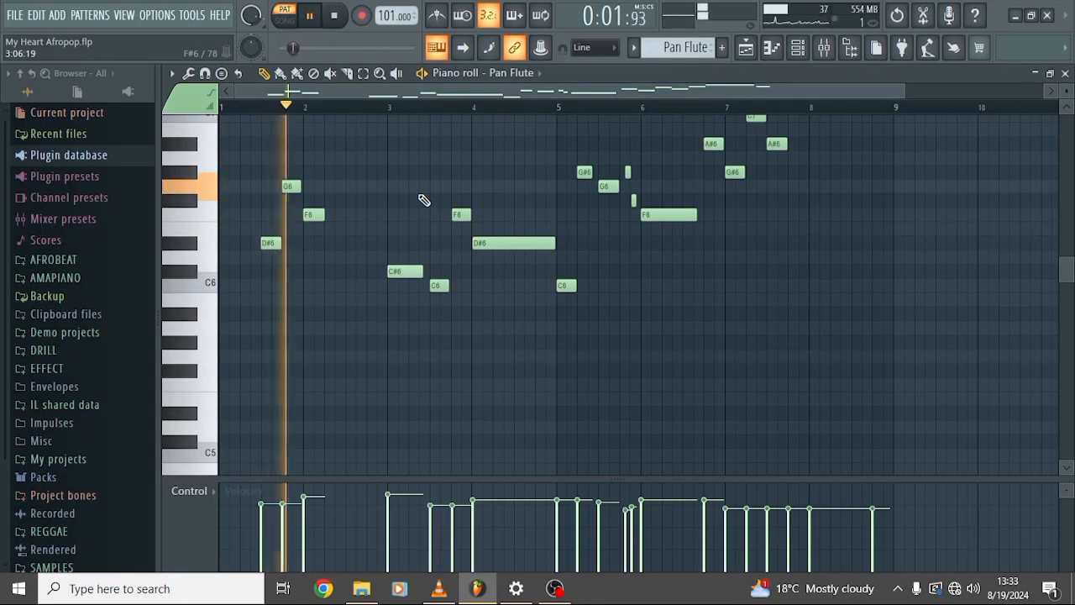
pyautogui.scroll(1, 422, 198)
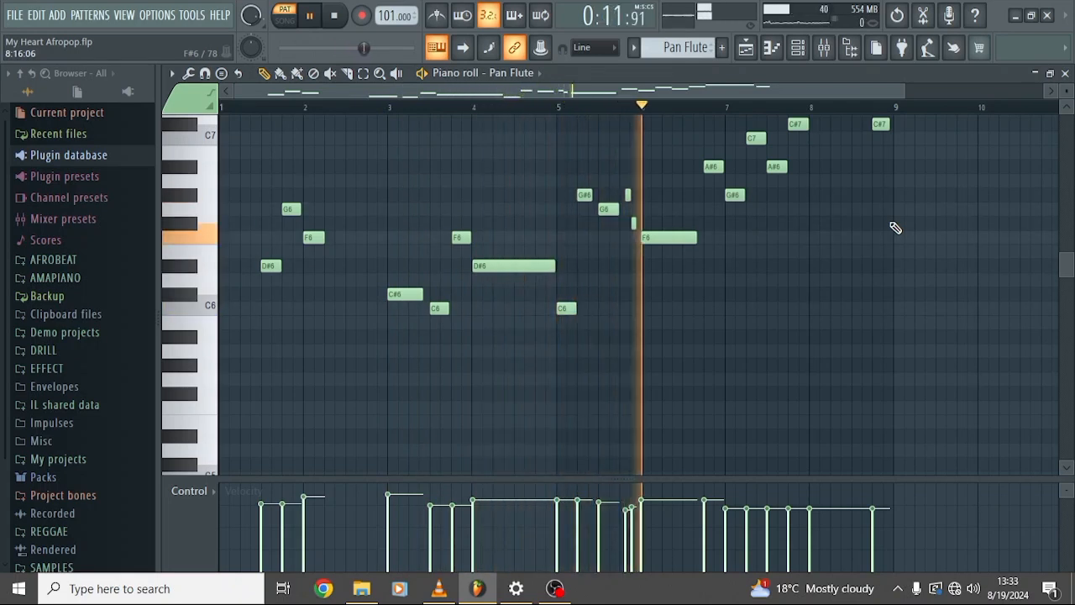
pyautogui.scroll(3, 896, 227)
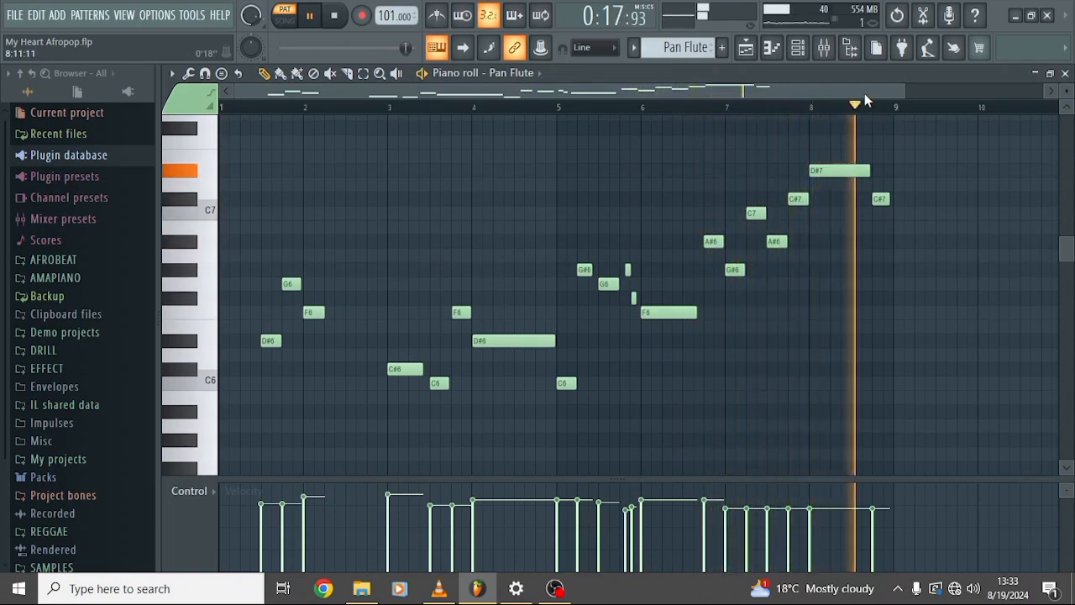
pyautogui.press('space')
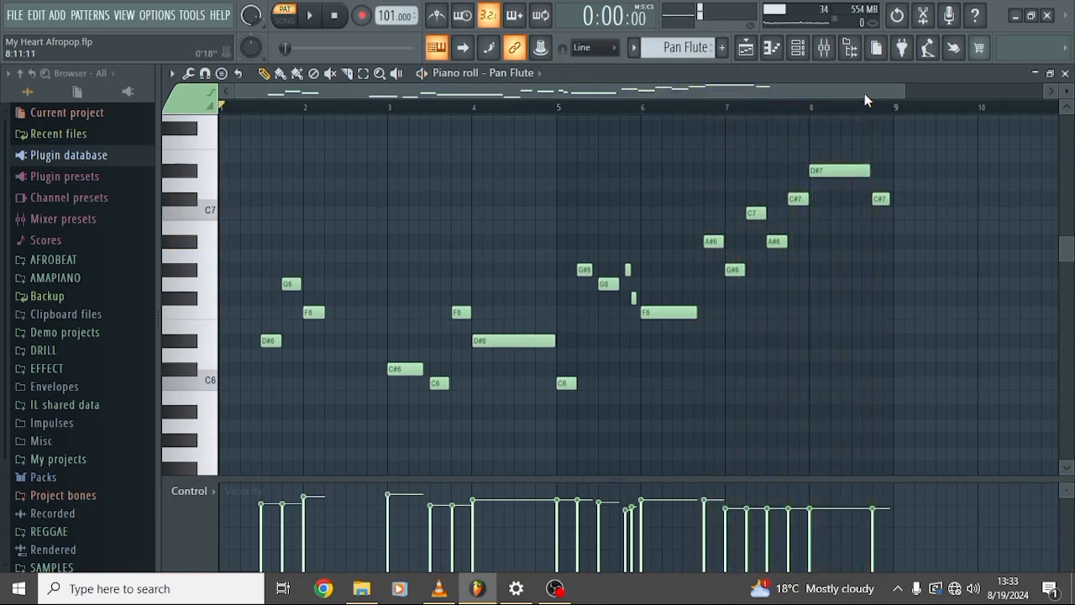
# Return to the playlist, solo Track 8 with the French Horn and enable Track 9 with the Pan Flute alongside it
pyautogui.click(746, 49)
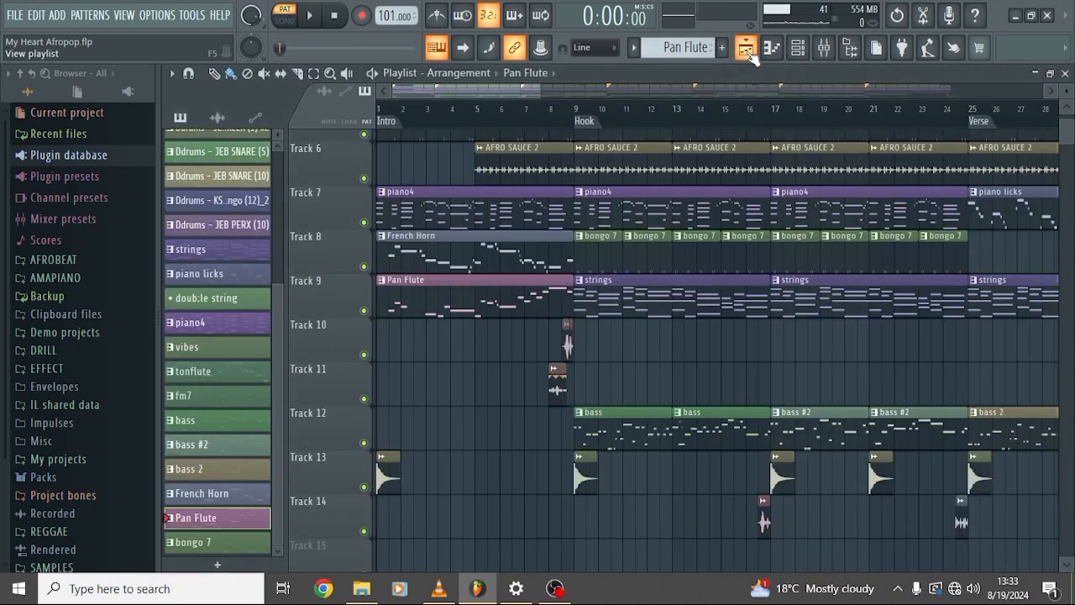
pyautogui.scroll(2, 424, 256)
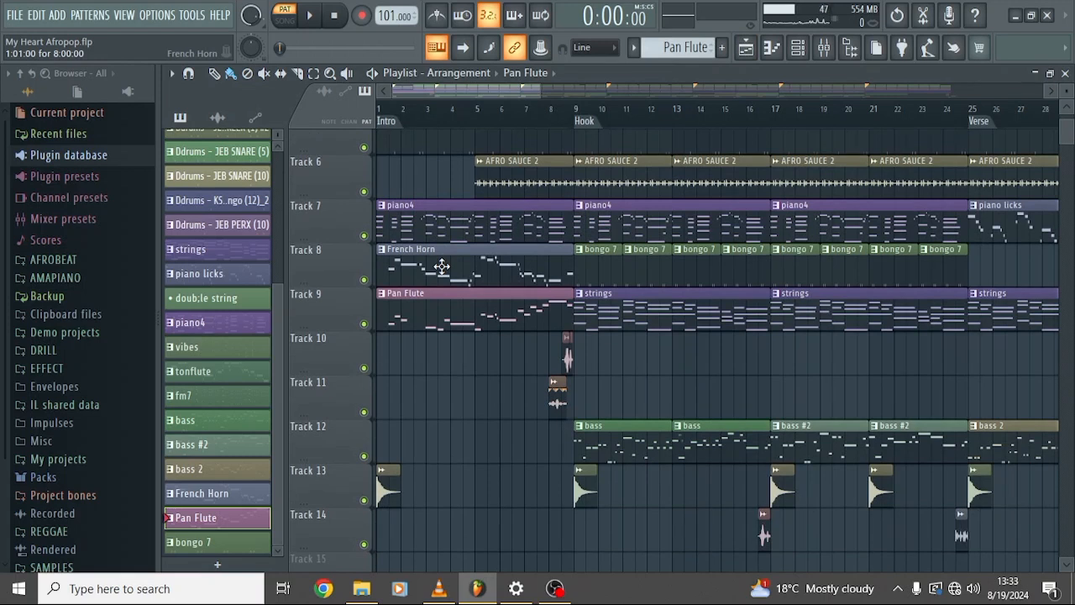
pyautogui.rightClick(365, 280)
pyautogui.click(364, 324)
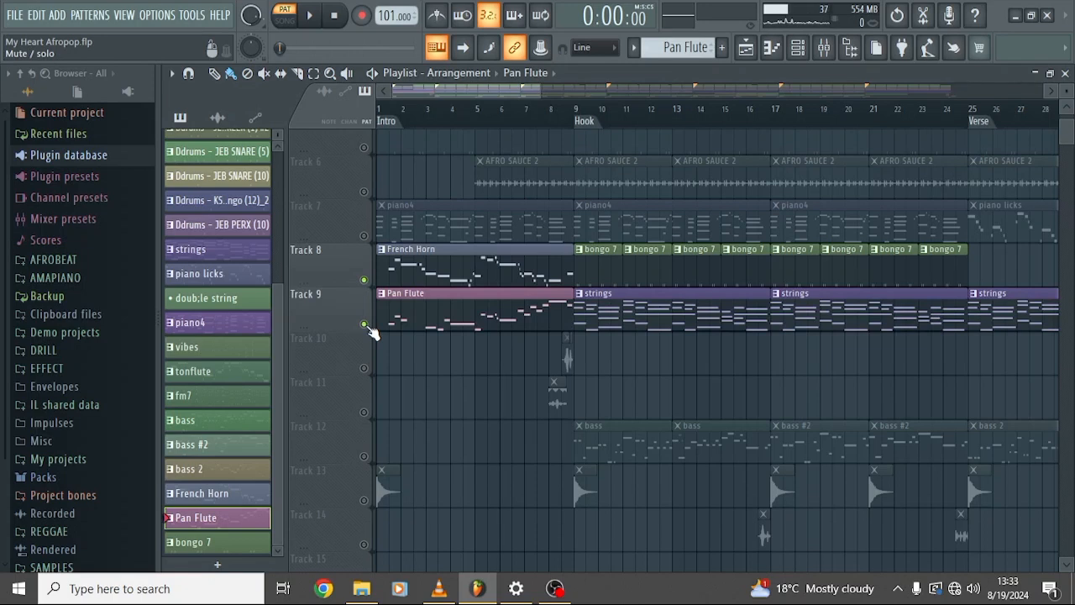
# Audition the French Horn and Pan Flute together over the intro and re-enable all the playlist tracks
pyautogui.press('space')
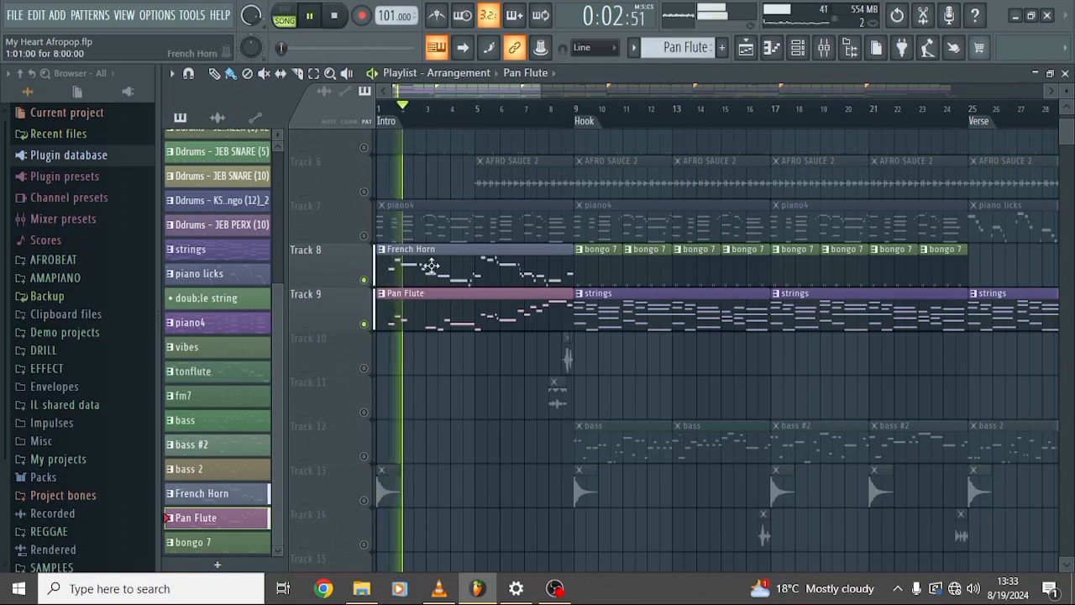
pyautogui.scroll(3, 438, 312)
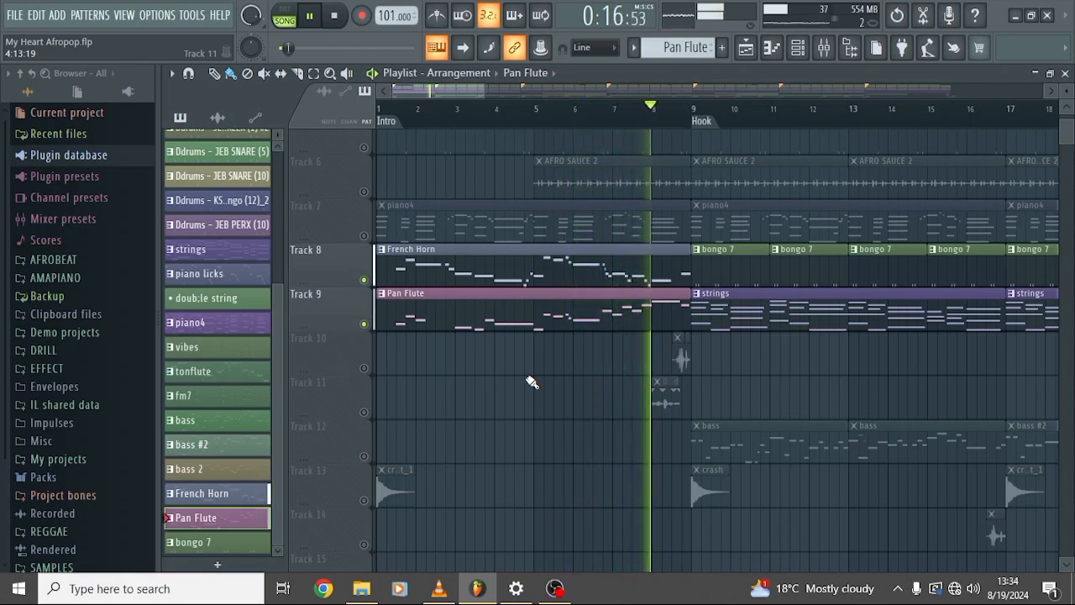
pyautogui.press('space')
pyautogui.keyDown('ctrl'); pyautogui.scroll(-2, 541, 370); pyautogui.keyUp('ctrl')
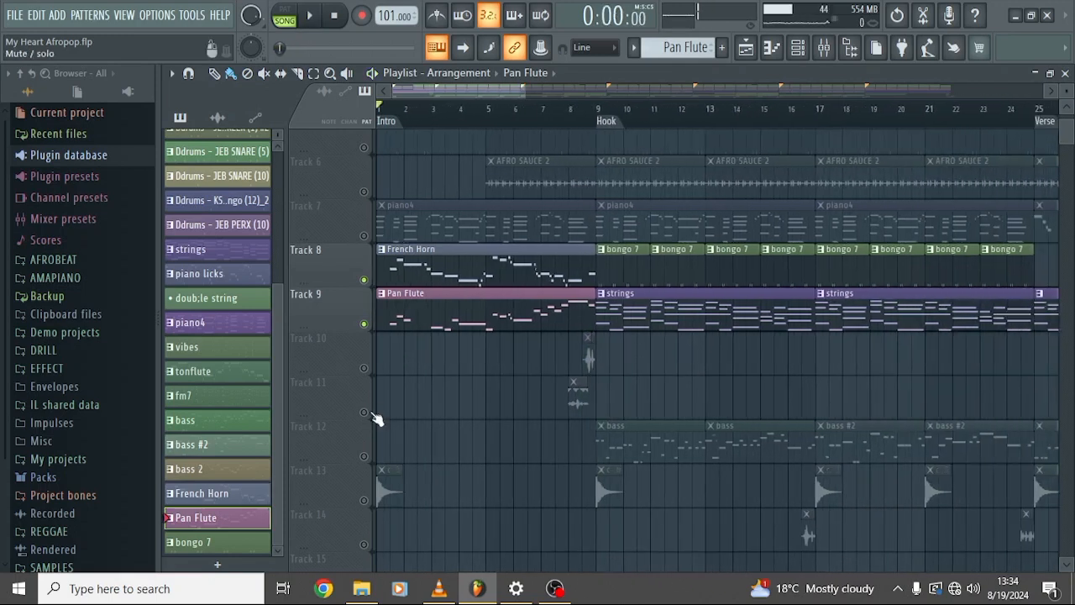
pyautogui.rightClick(370, 457)
pyautogui.rightClick(369, 458)
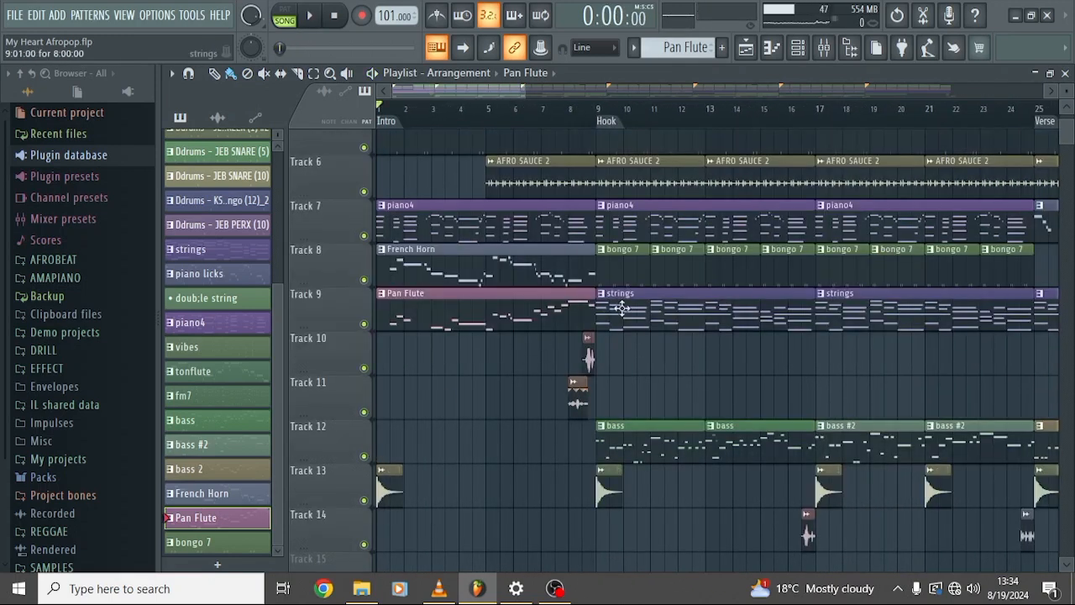
# Open the strings pattern from Track 9 in the piano roll, look over its chords and display its instrument's preset in Purity
pyautogui.doubleClick(676, 315)
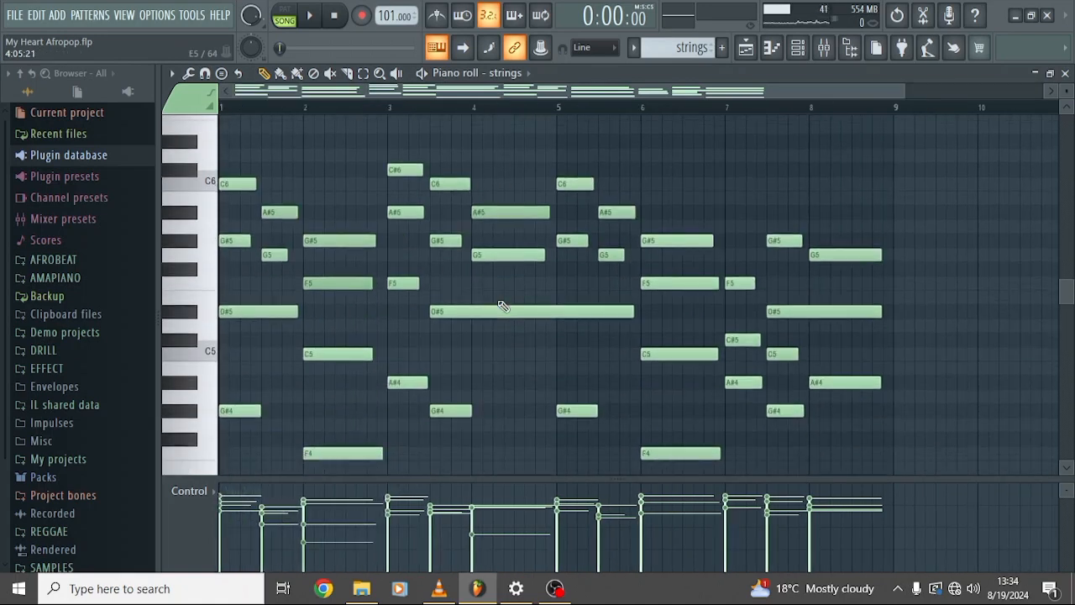
pyautogui.scroll(-2, 502, 305)
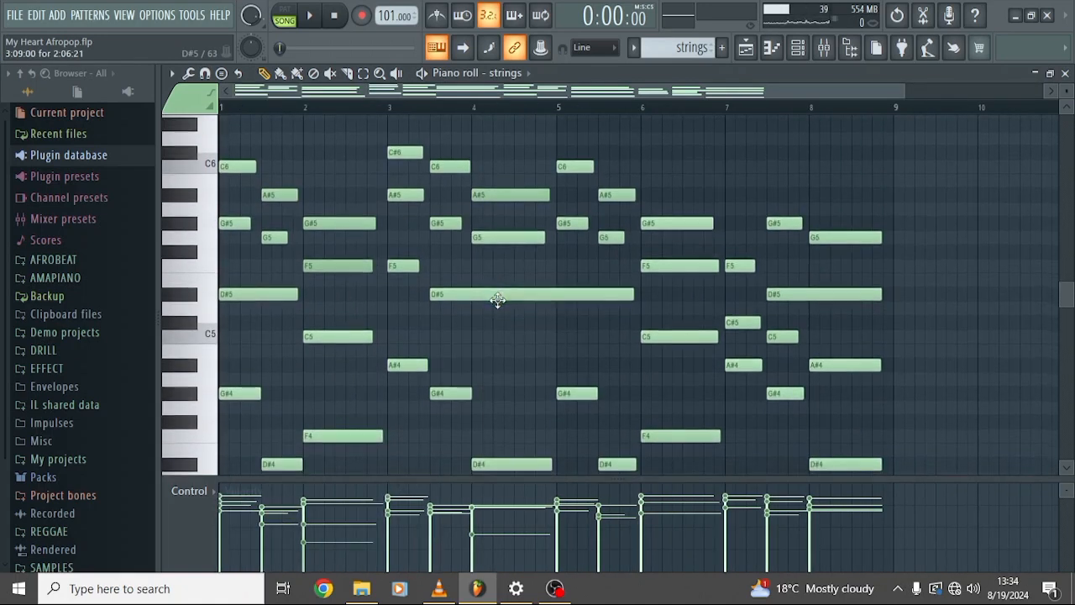
pyautogui.scroll(-1, 501, 305)
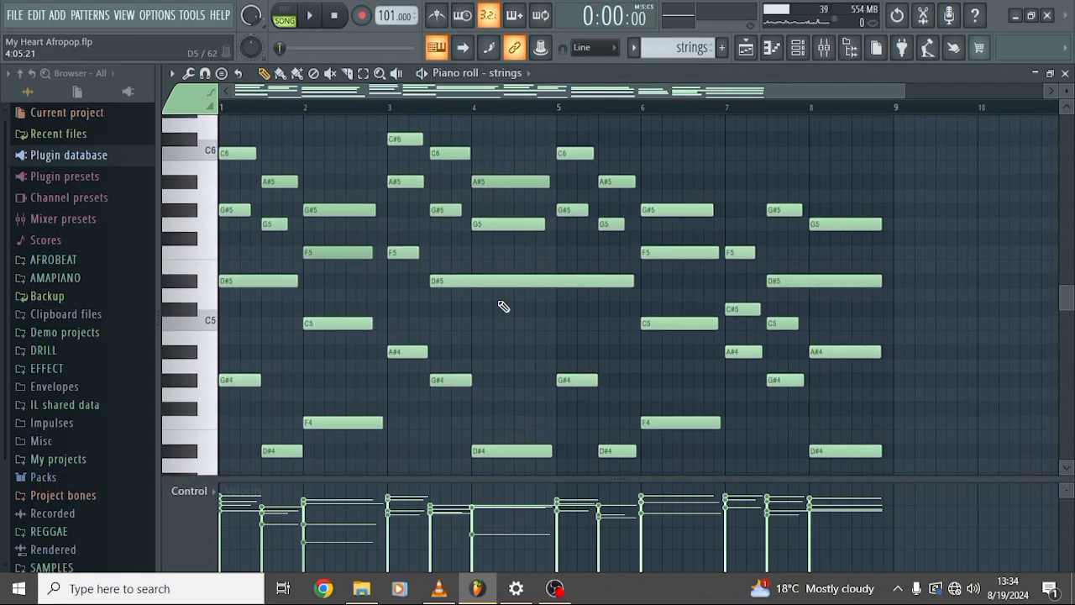
pyautogui.scroll(2, 501, 305)
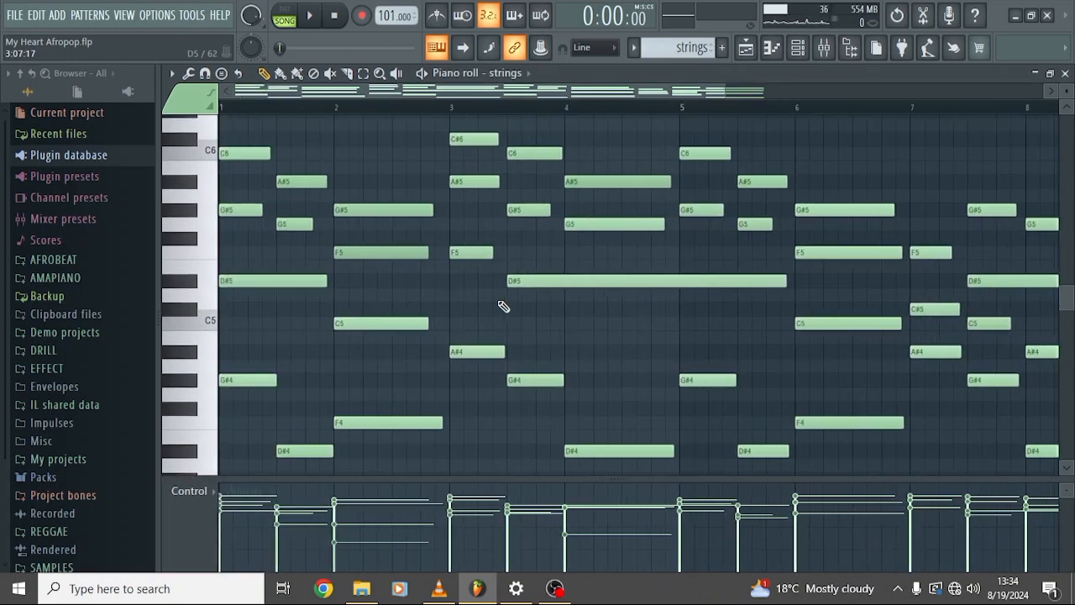
pyautogui.click(798, 49)
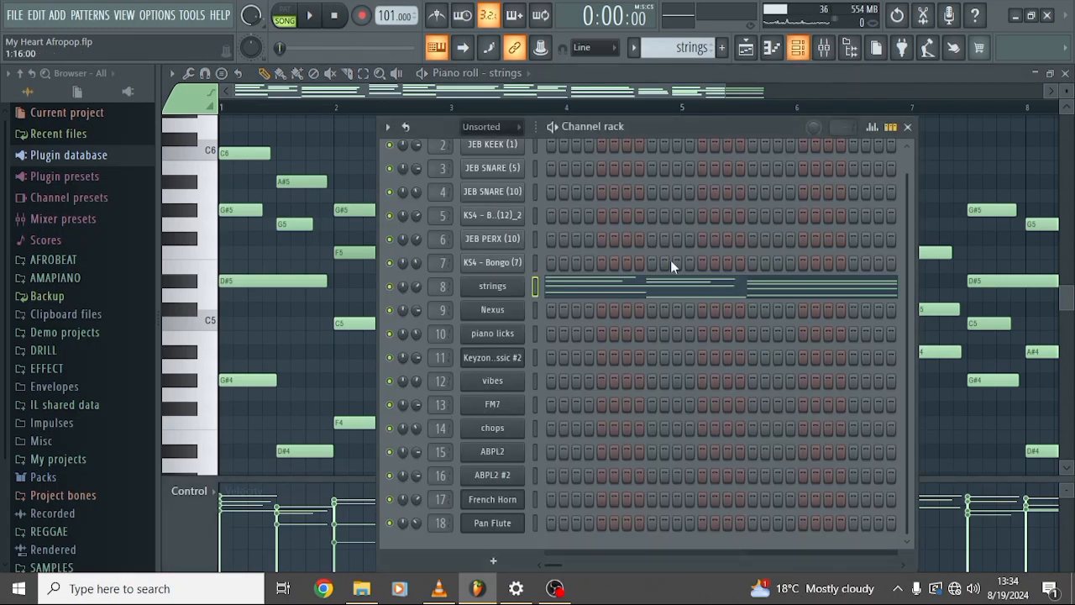
pyautogui.click(499, 289)
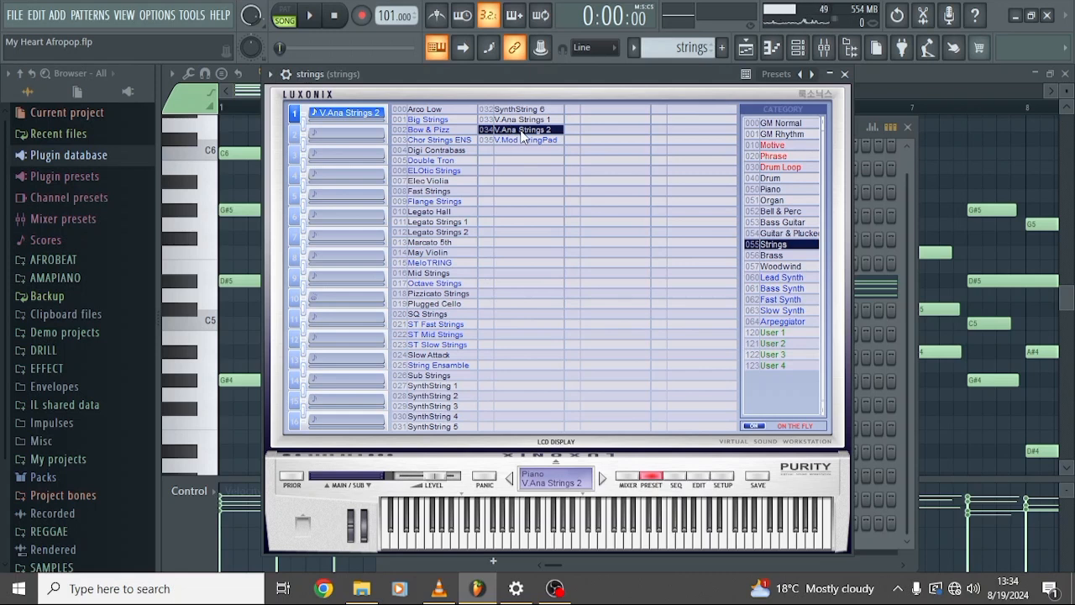
# Return to the strings piano roll and audition the chord progression through to its last bar
pyautogui.click(799, 49)
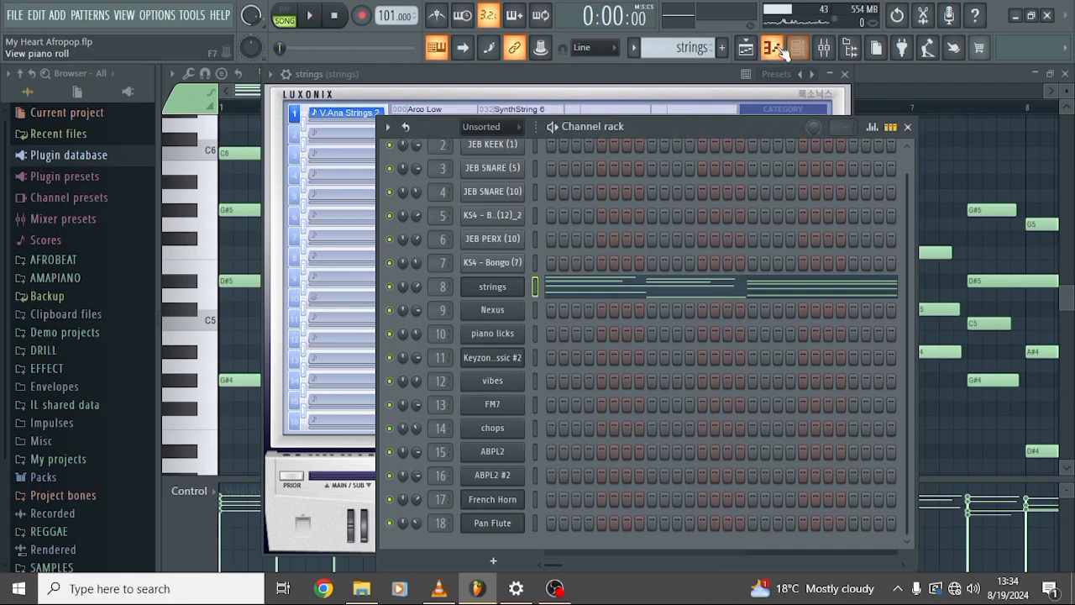
pyautogui.click(780, 50)
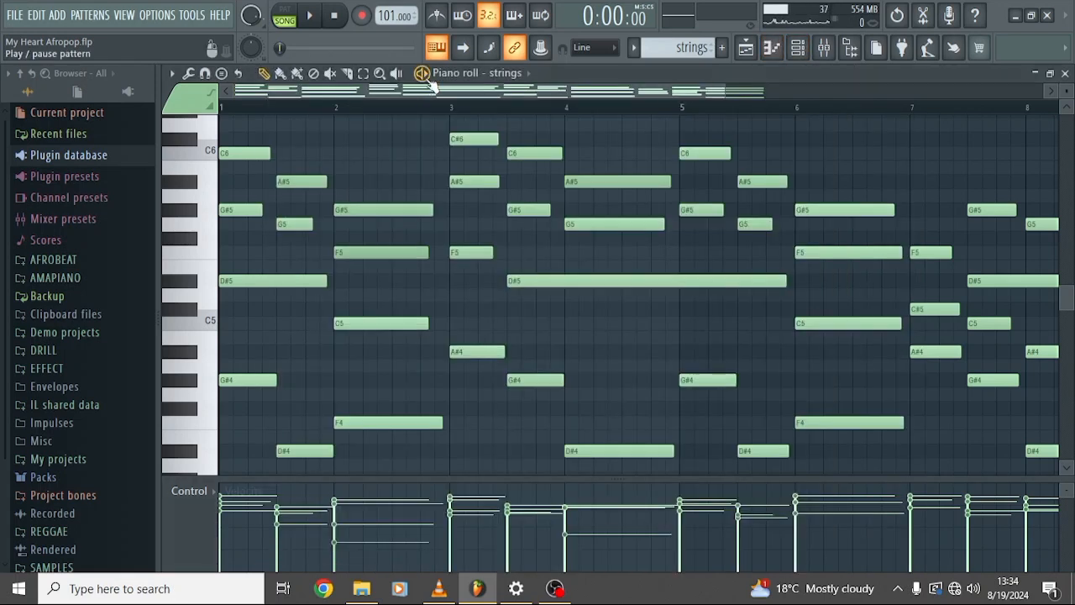
pyautogui.click(424, 75)
pyautogui.scroll(-2, 544, 221)
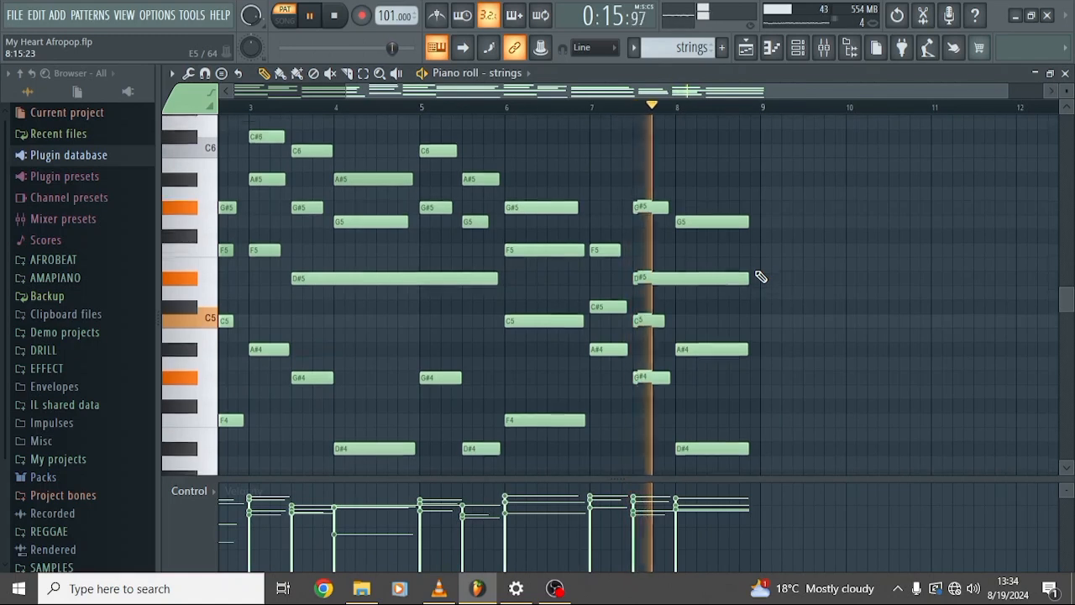
pyautogui.scroll(-1, 760, 277)
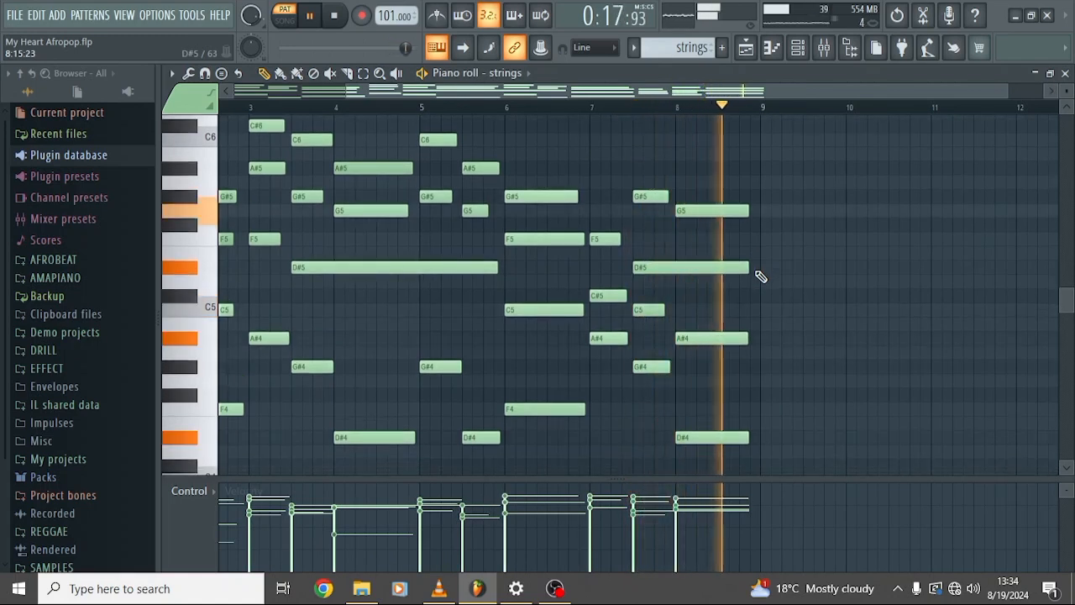
pyautogui.press('space')
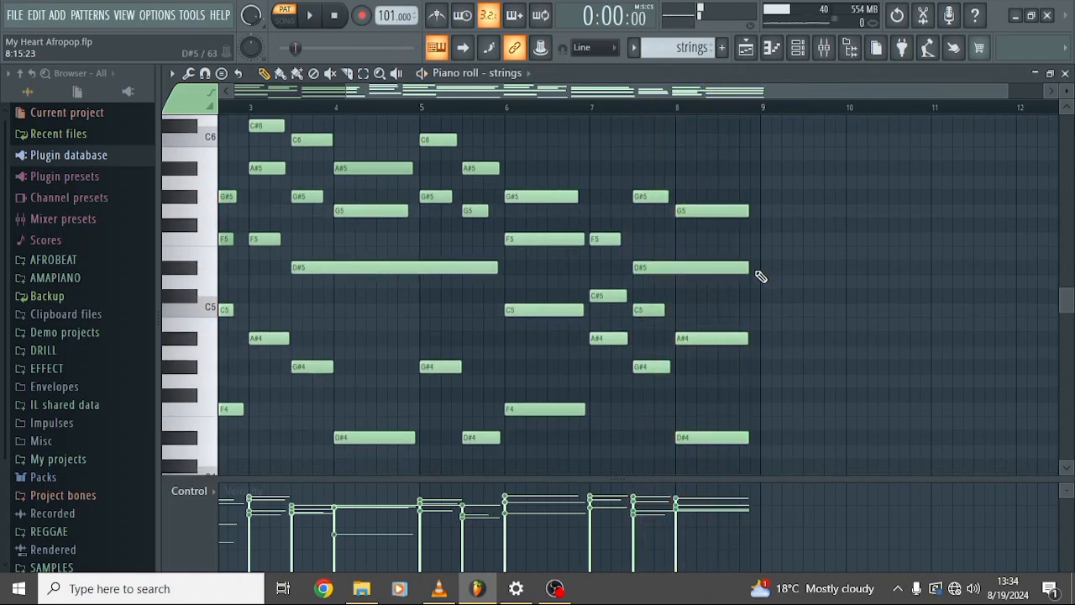
# Return to the playlist, bring the Verse section into view and open the piano licks pattern from Track 7 in the piano roll
pyautogui.click(746, 48)
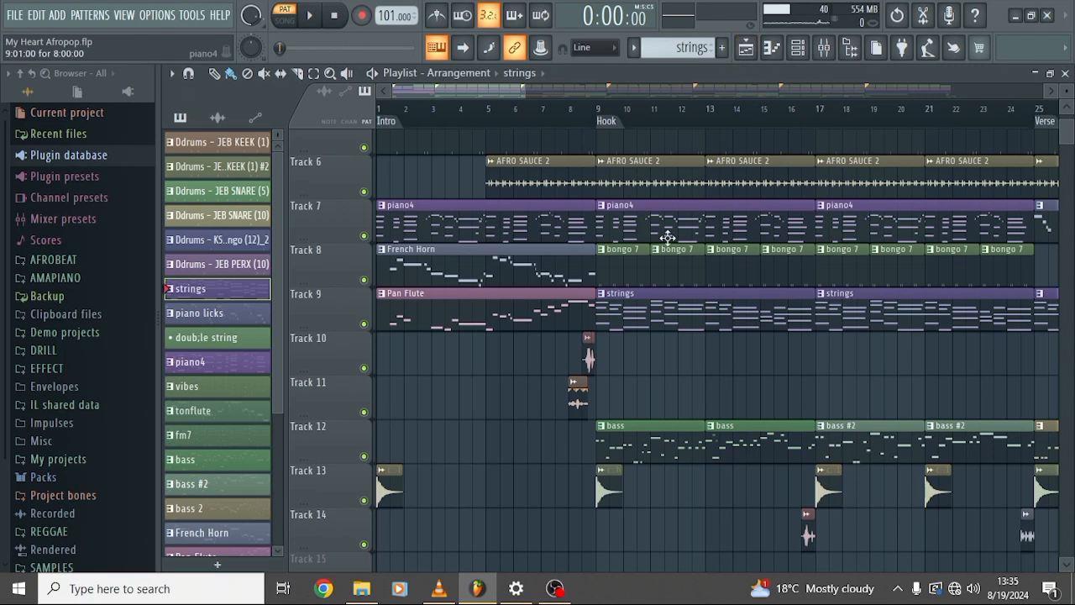
pyautogui.scroll(3, 666, 237)
pyautogui.scroll(-2, 666, 238)
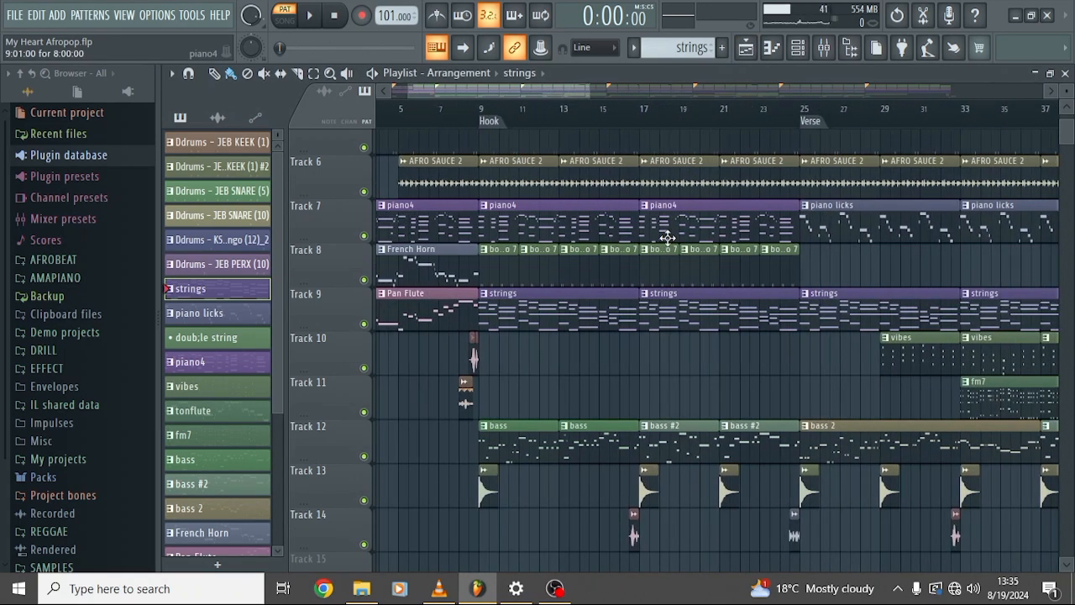
pyautogui.scroll(3, 587, 281)
pyautogui.scroll(-3, 587, 281)
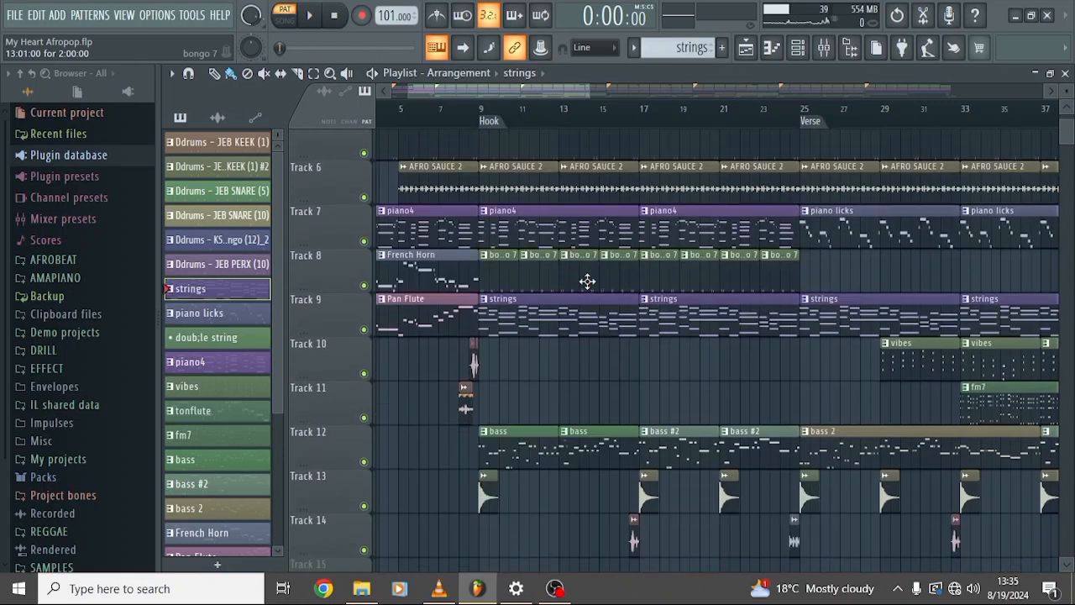
pyautogui.scroll(-1, 588, 281)
pyautogui.hscroll(4, 600, 267)
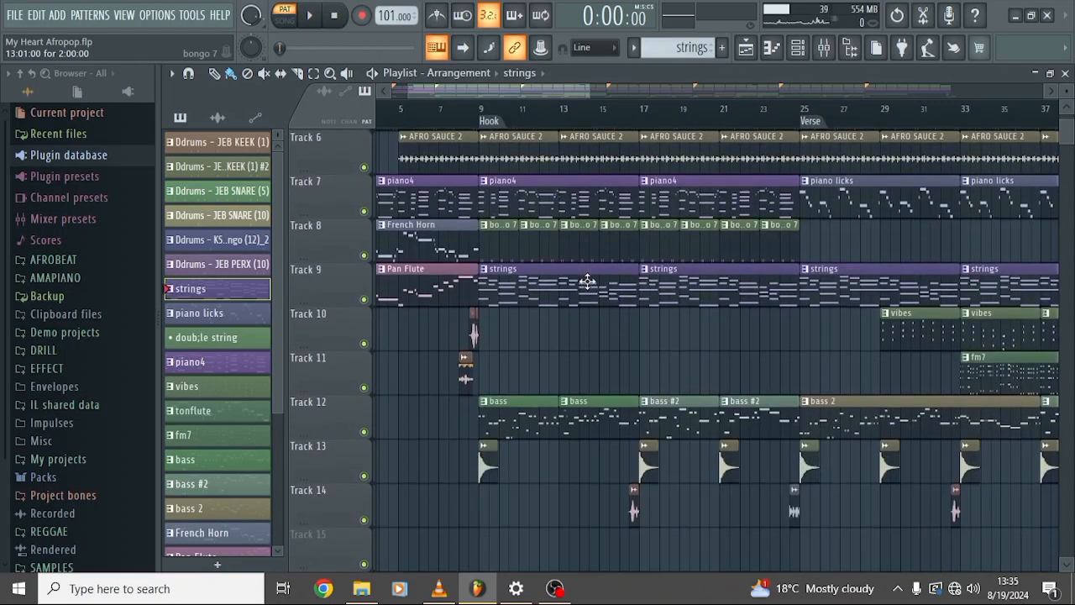
pyautogui.doubleClick(611, 191)
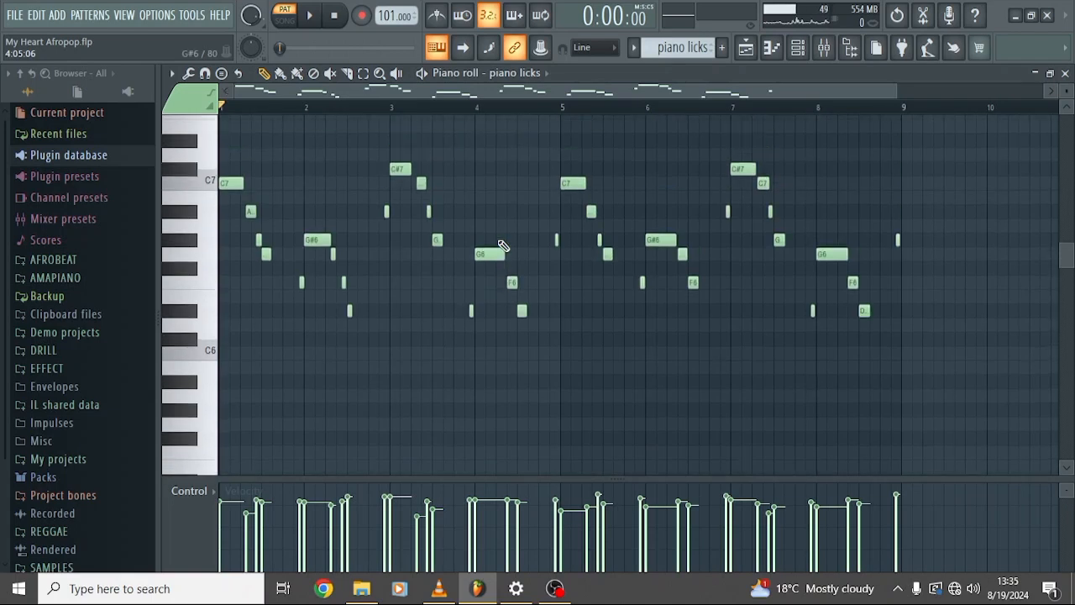
# Display the piano licks instrument in Keyzone Classic and reposition its window so the whole plugin is in view
pyautogui.click(798, 49)
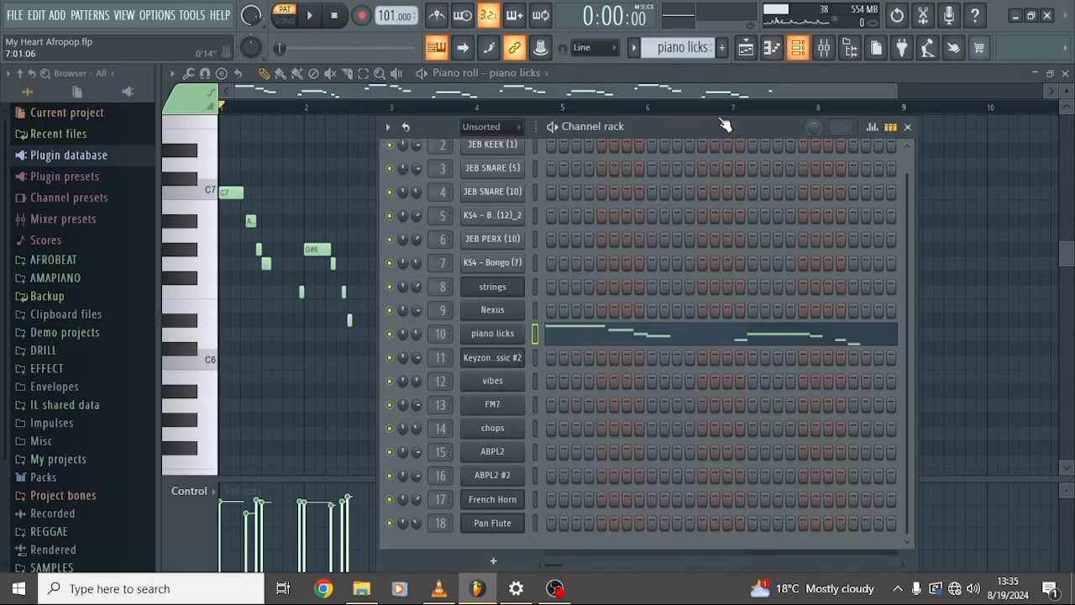
pyautogui.click(491, 335)
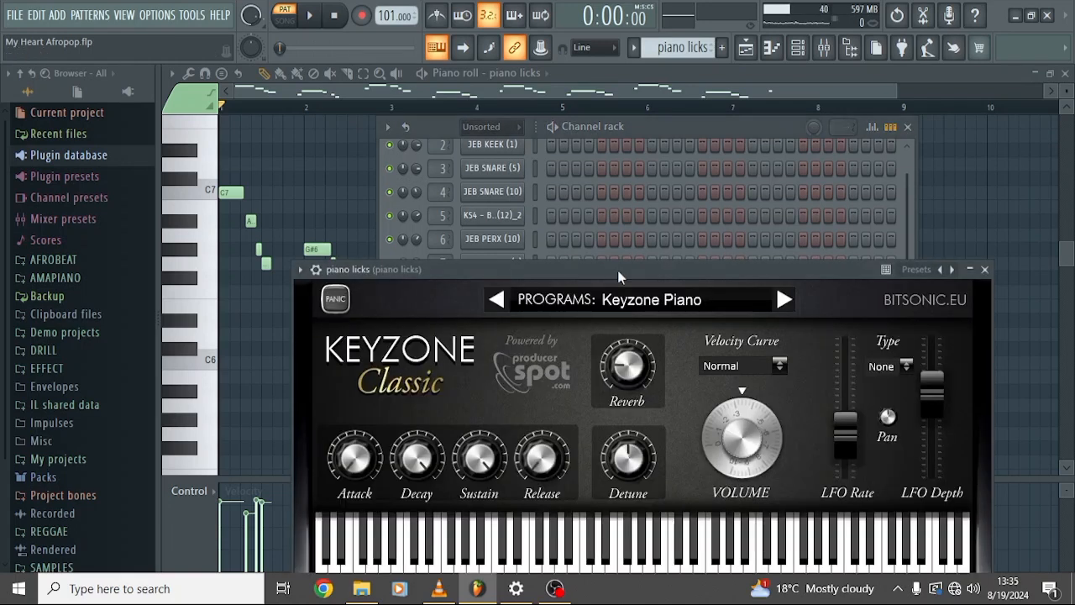
pyautogui.moveTo(644, 267); pyautogui.dragTo(595, 164)
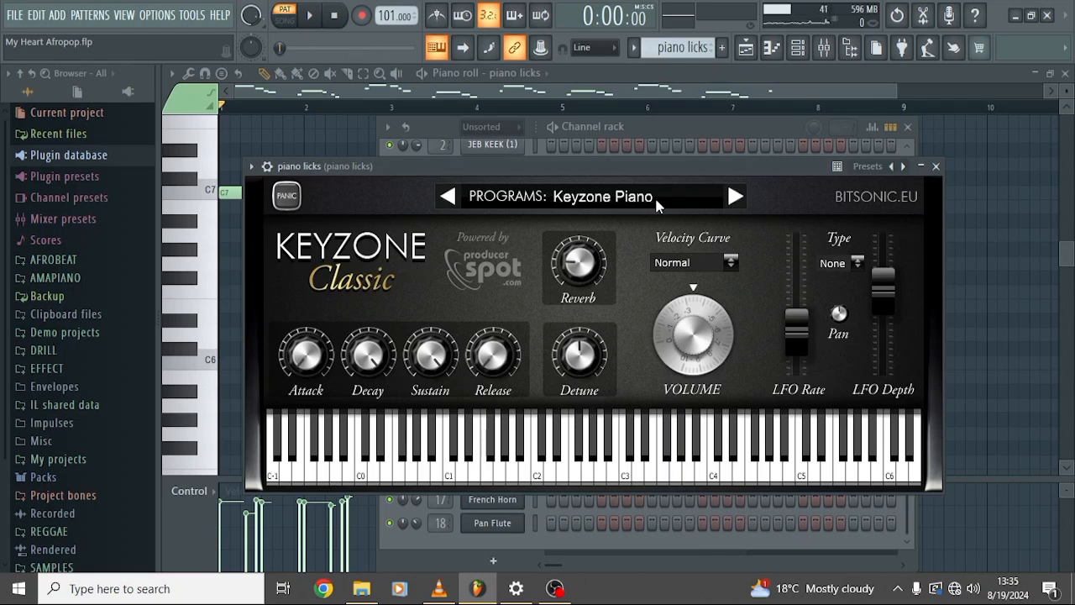
# Return to the piano licks piano roll and audition the melody
pyautogui.click(753, 94)
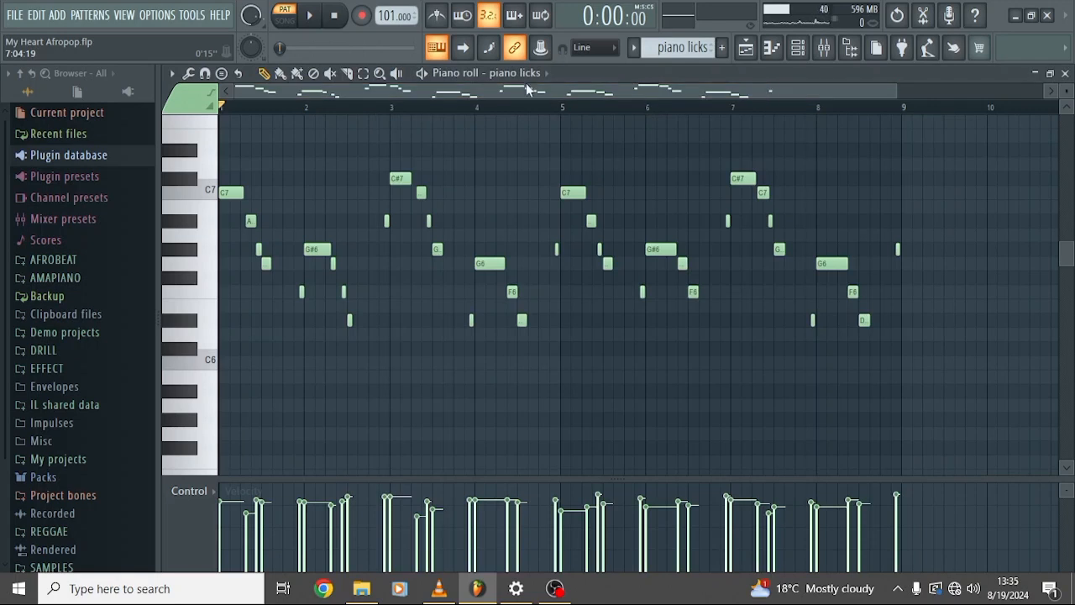
pyautogui.press('space')
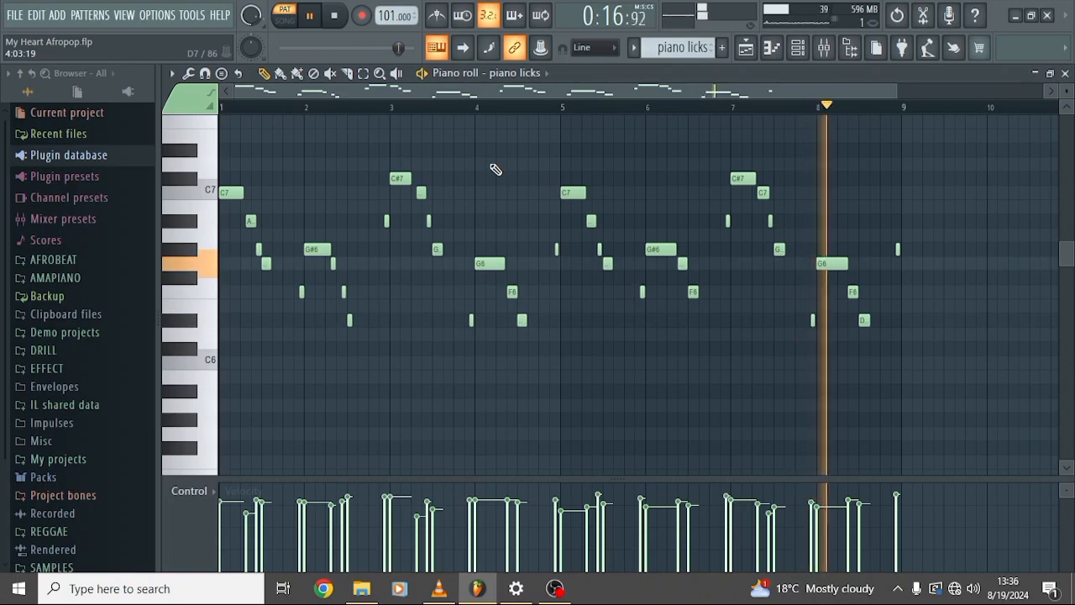
pyautogui.press('space')
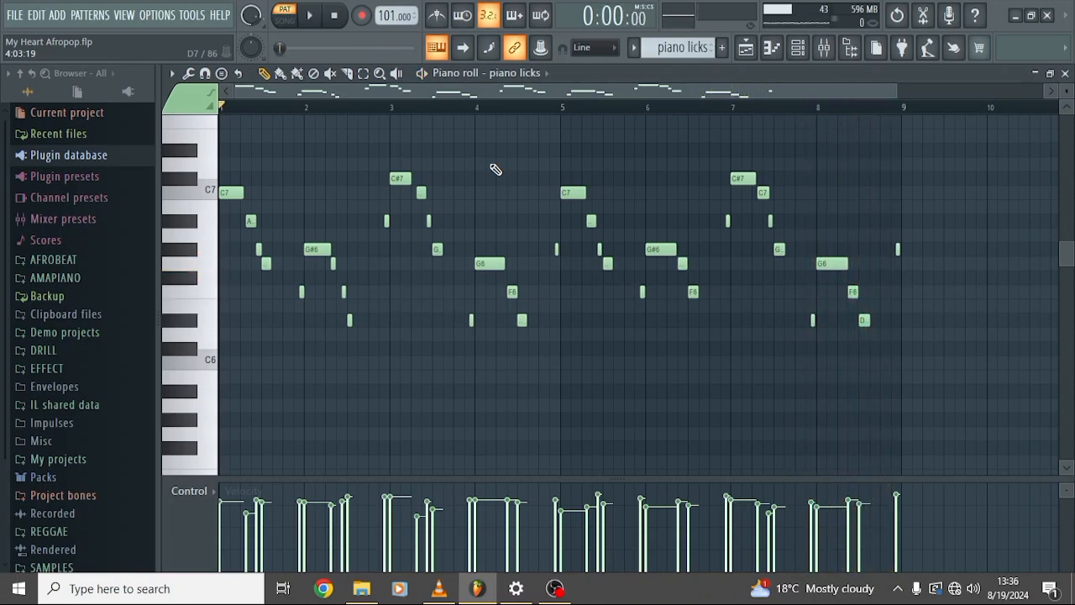
# Return to the playlist, open the vibes pattern from Track 10 in the piano roll and display its instrument's preset in Purity
pyautogui.click(758, 53)
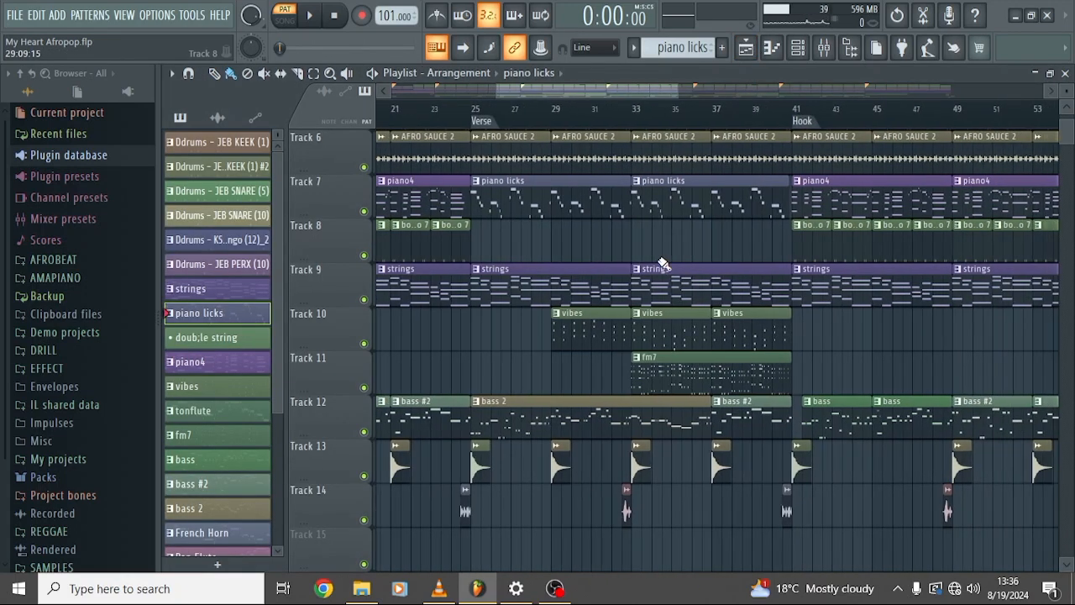
pyautogui.click(584, 332)
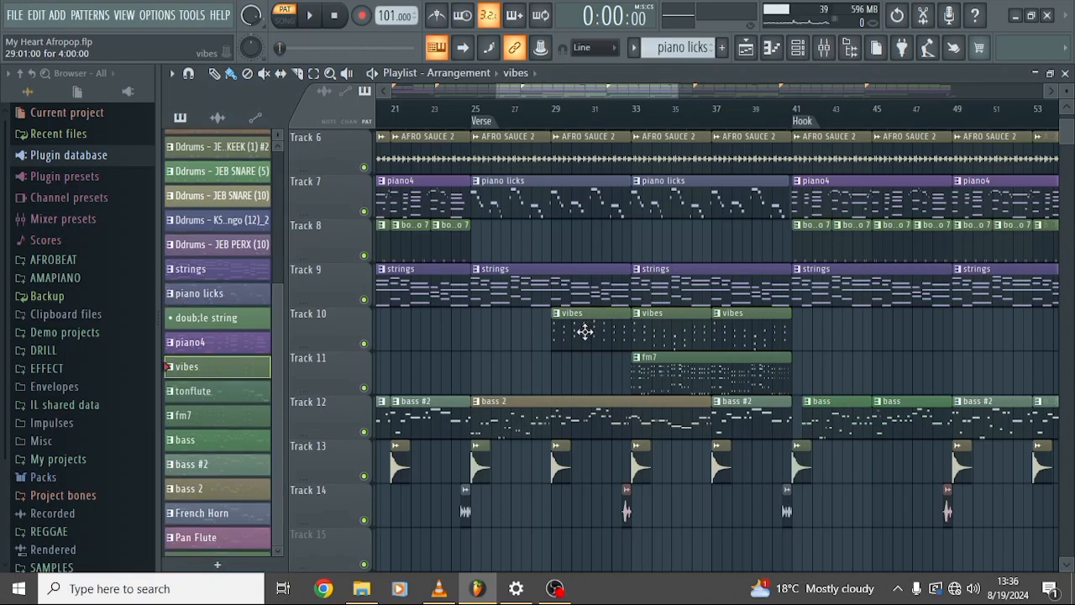
pyautogui.doubleClick(585, 332)
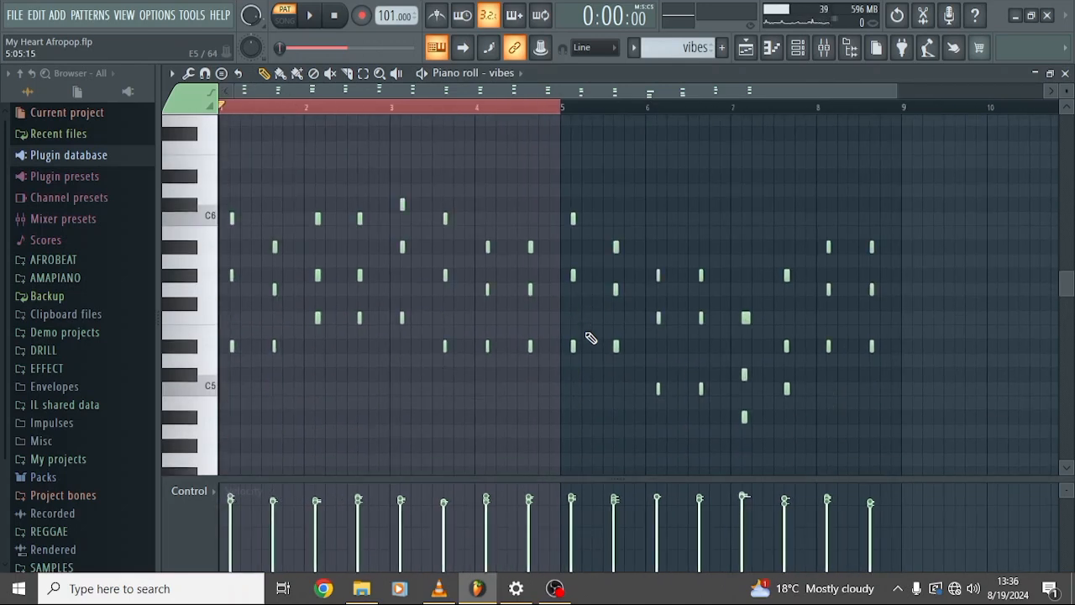
pyautogui.scroll(2, 588, 339)
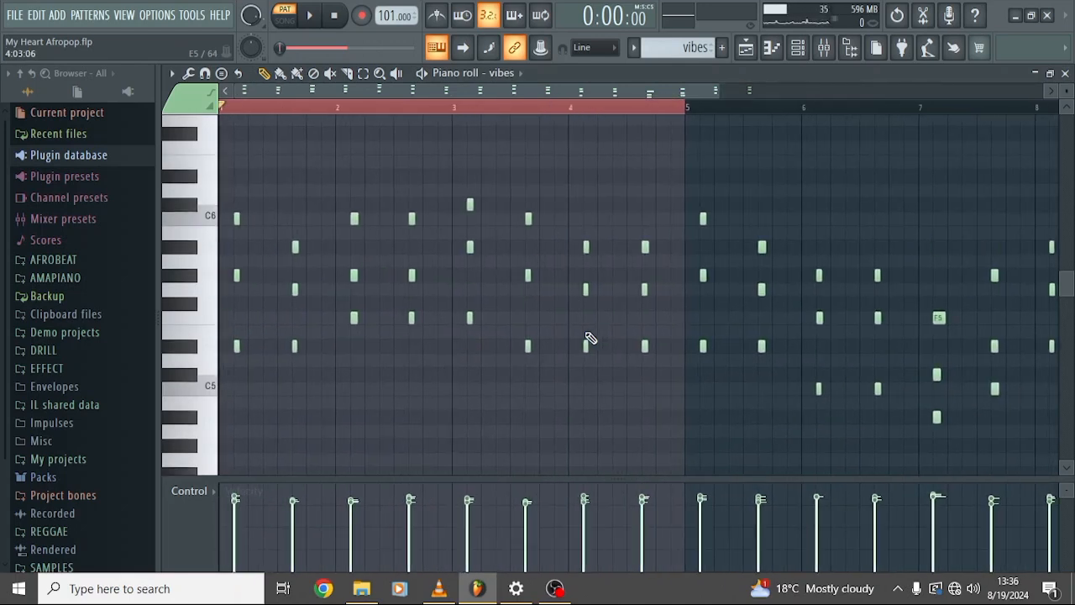
pyautogui.click(798, 48)
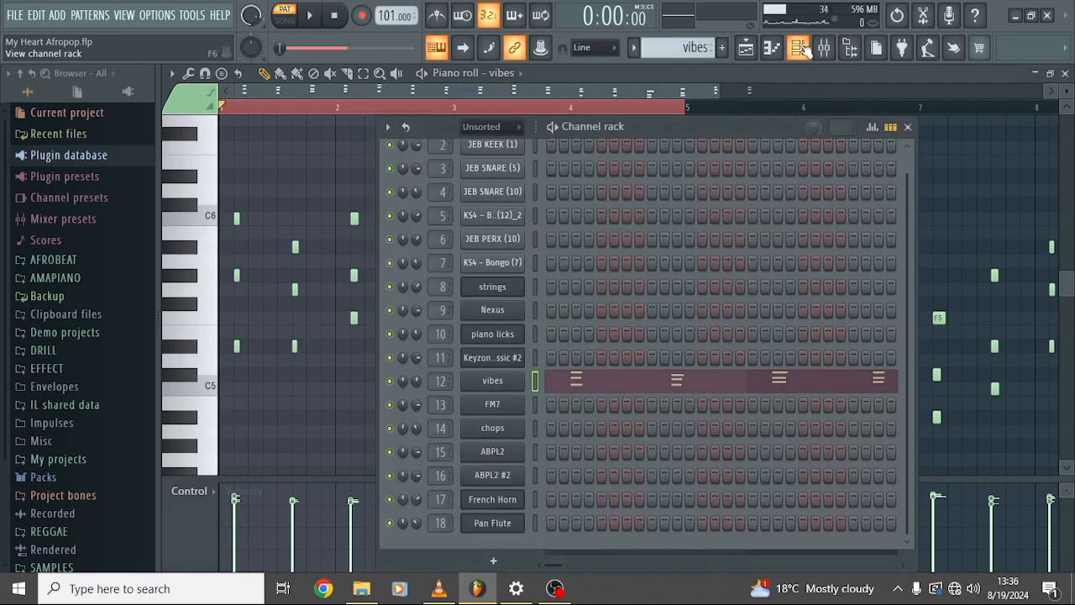
pyautogui.click(499, 382)
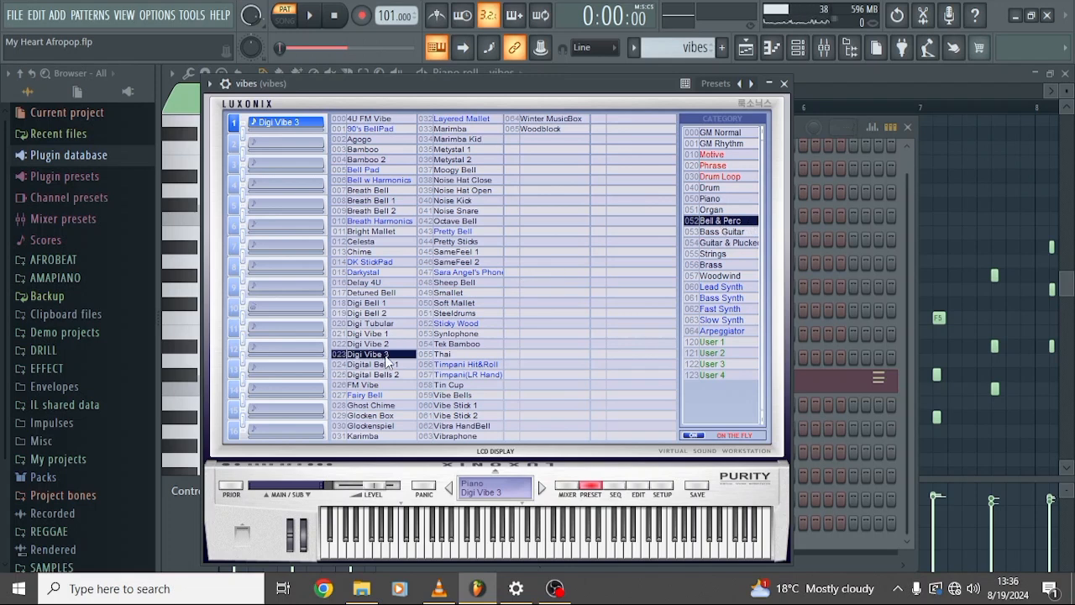
# Return to the vibes piano roll and audition the selected first four bars
pyautogui.click(771, 48)
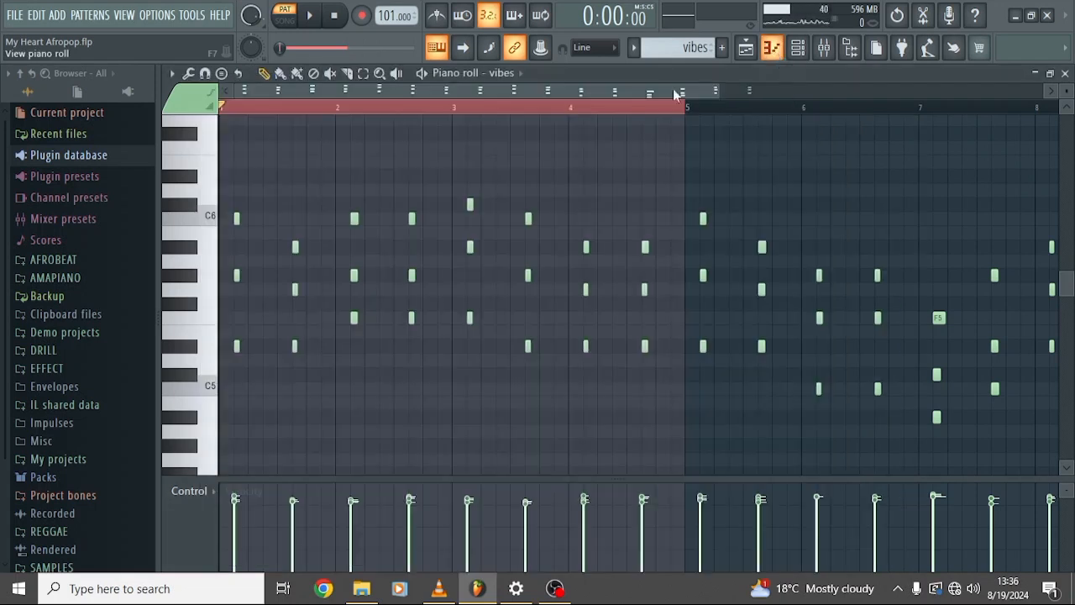
pyautogui.click(433, 73)
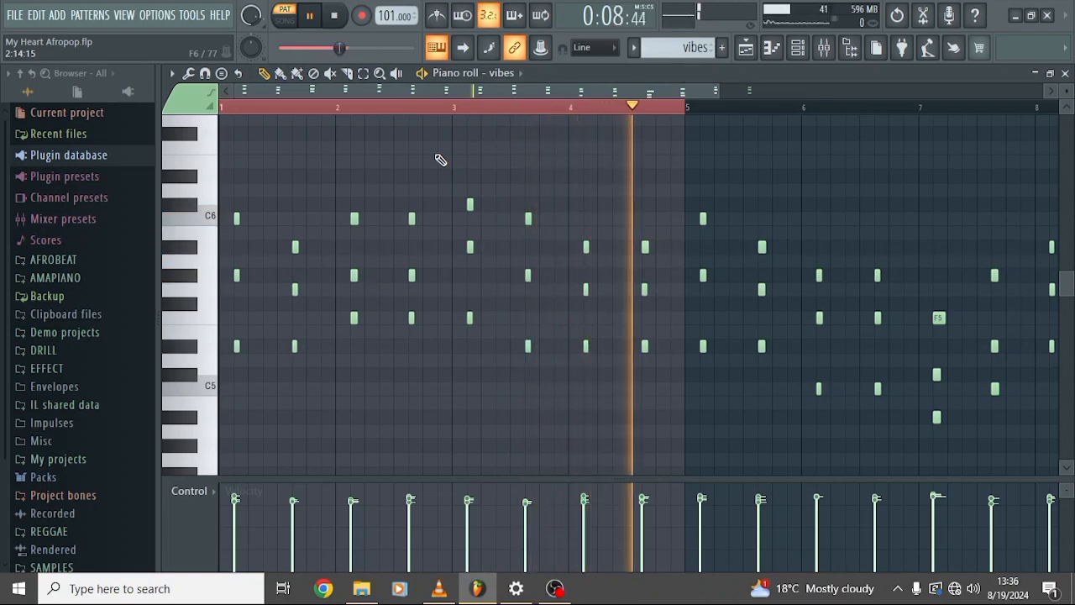
pyautogui.press('space')
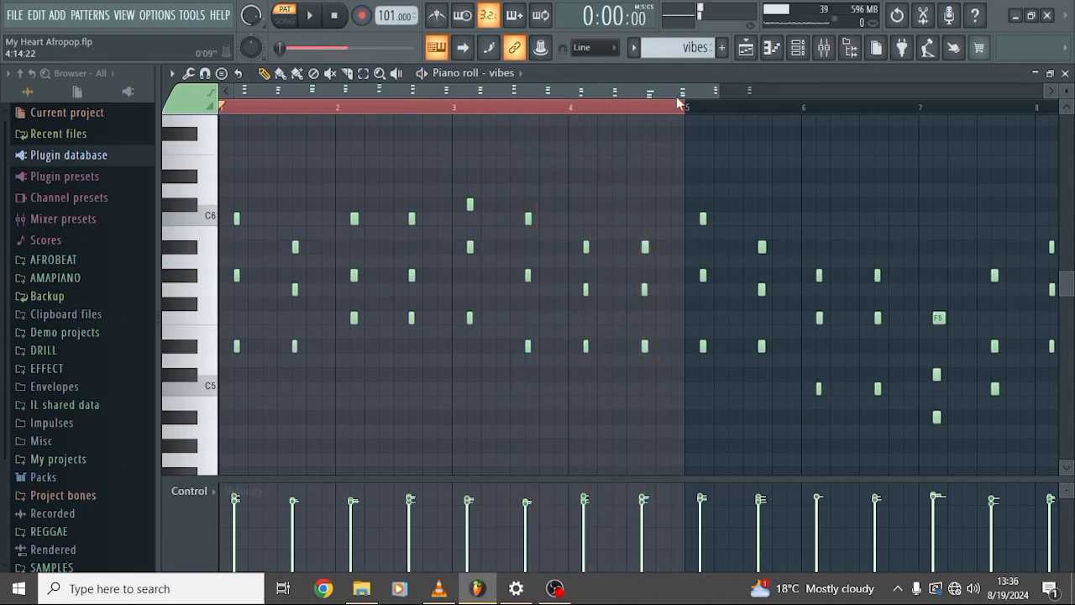
# Return to the playlist, open the fm7 pattern from Track 11 in the piano roll and display its chops instrument in FM7
pyautogui.click(746, 52)
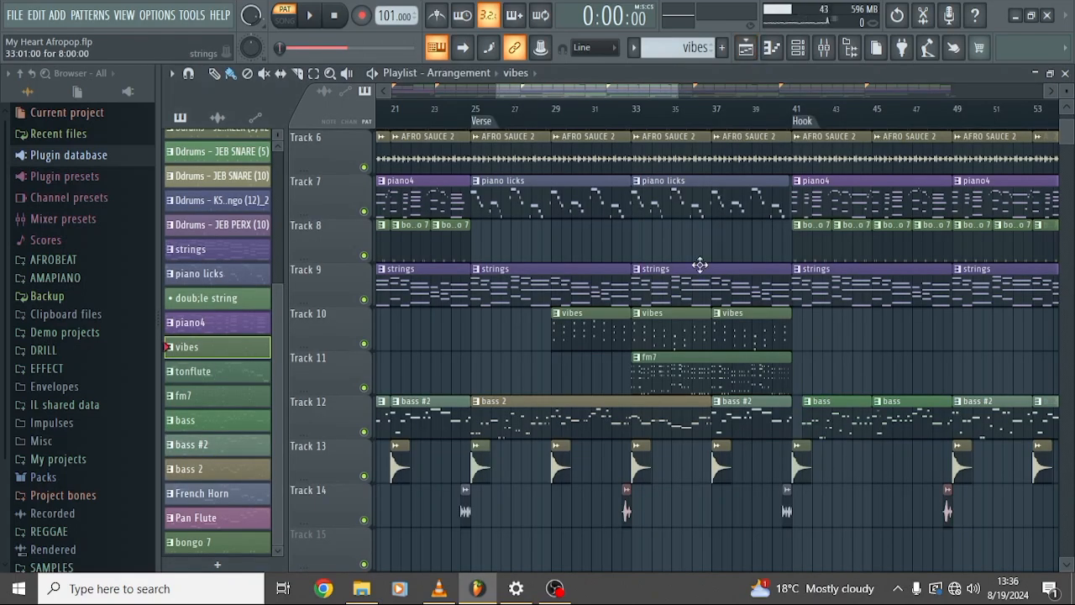
pyautogui.hscroll(1, 700, 265)
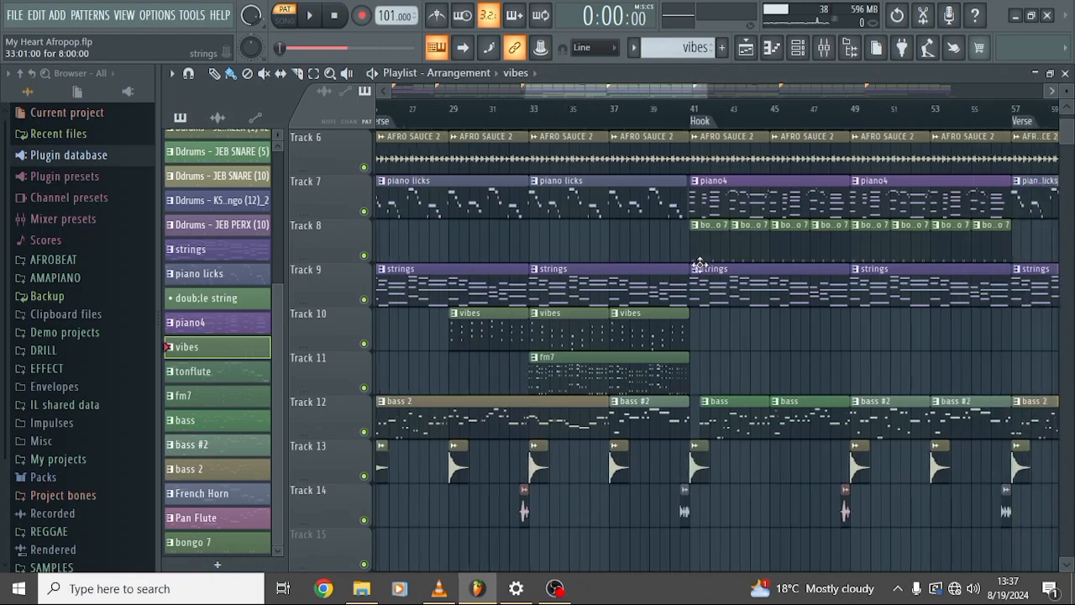
pyautogui.doubleClick(643, 379)
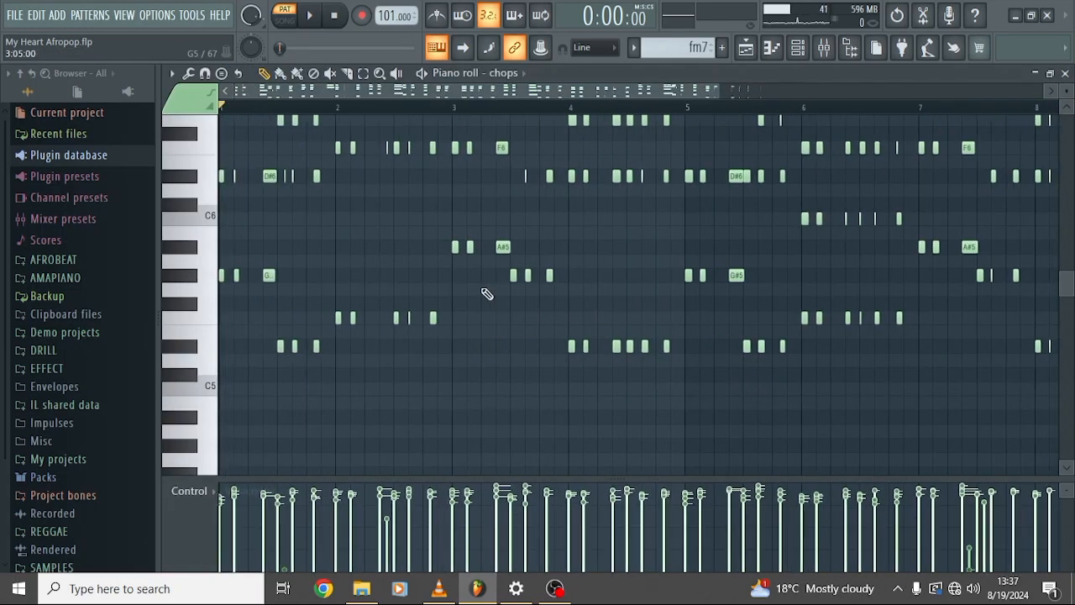
pyautogui.scroll(-2, 486, 293)
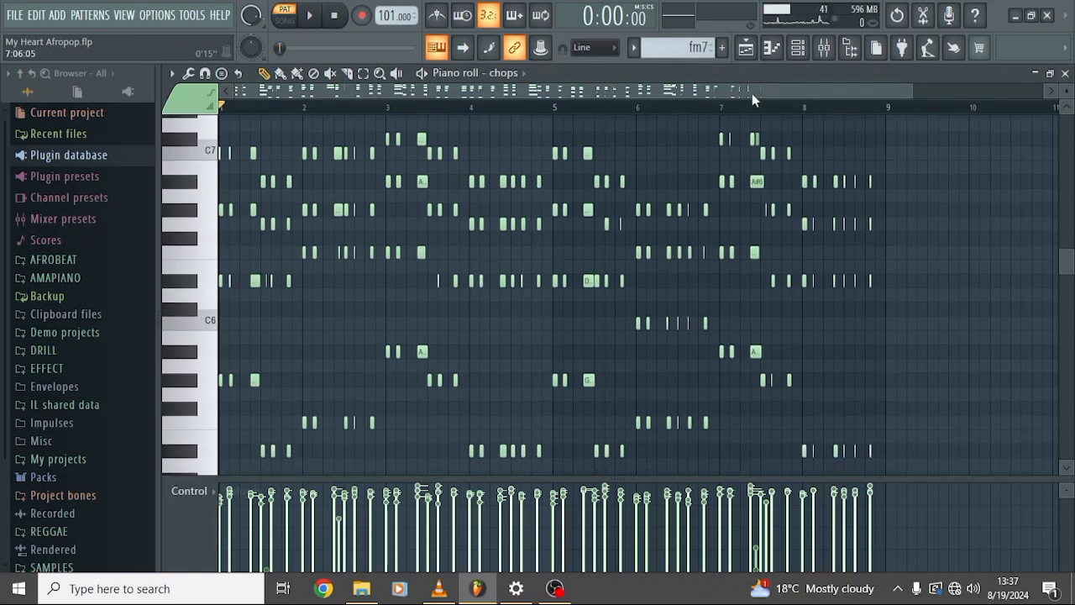
pyautogui.click(798, 49)
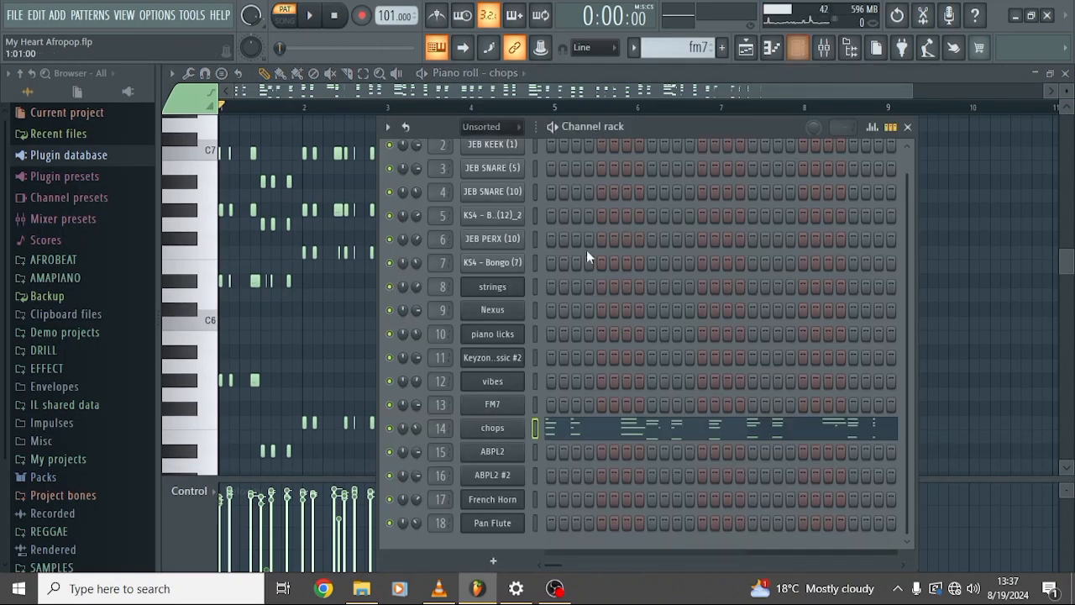
pyautogui.click(494, 430)
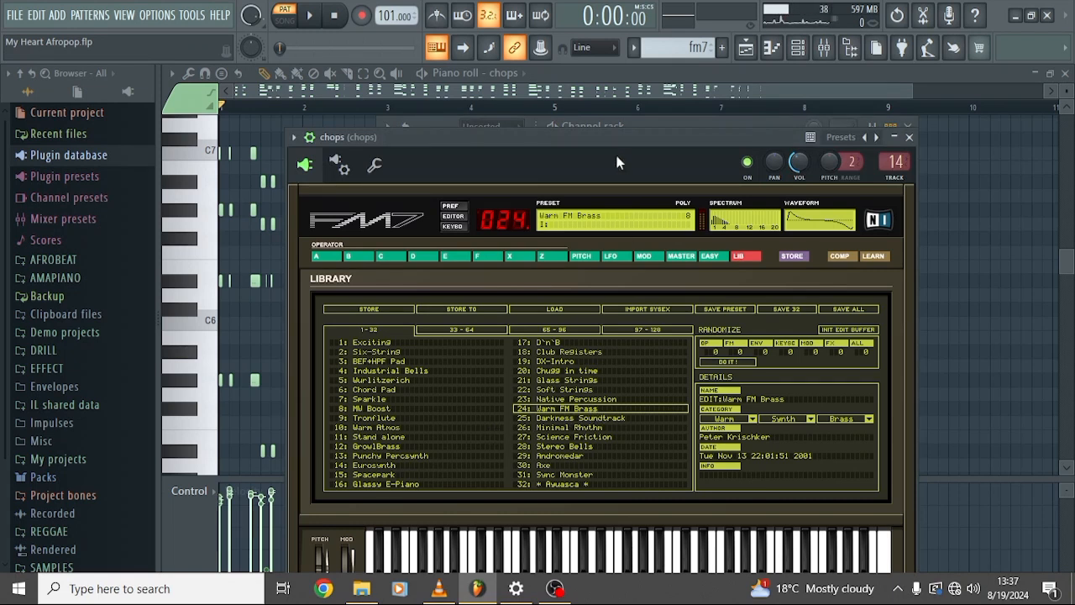
# Return to the chops piano roll and audition the fm7 pattern
pyautogui.click(579, 92)
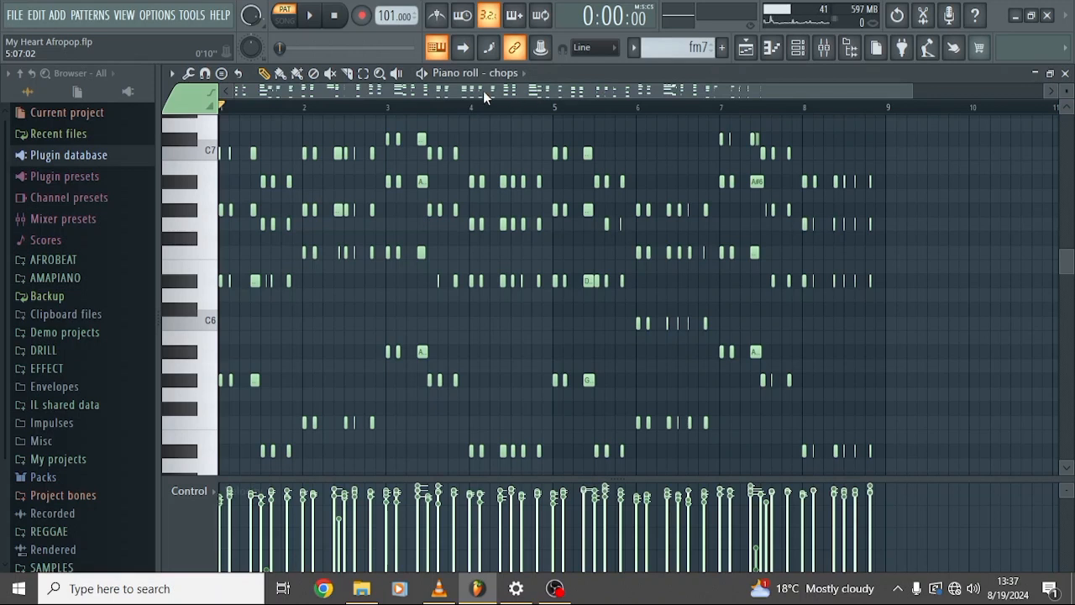
pyautogui.press('space')
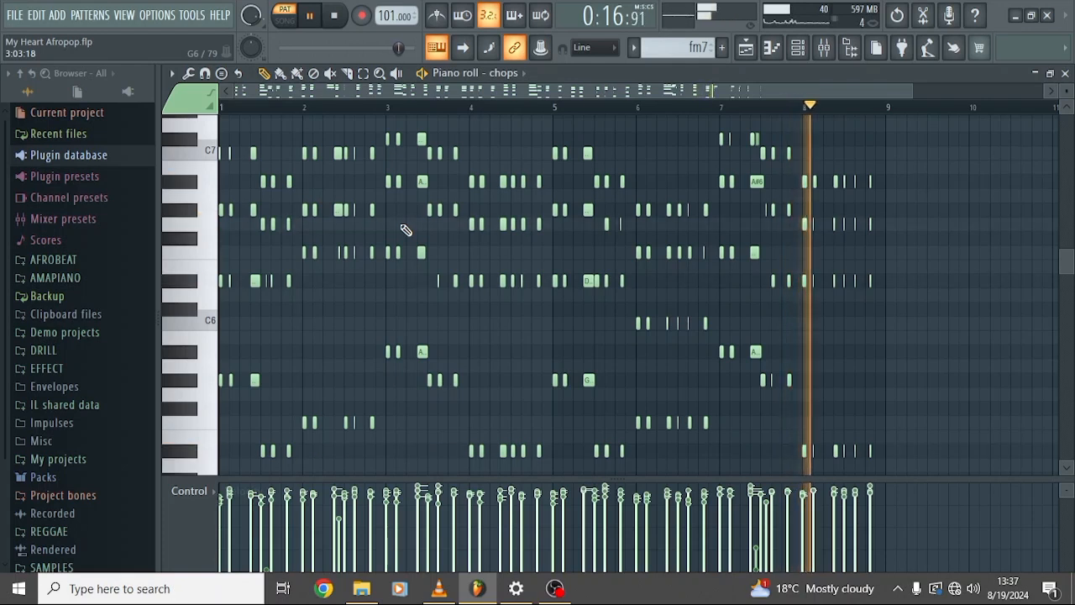
pyautogui.press('space')
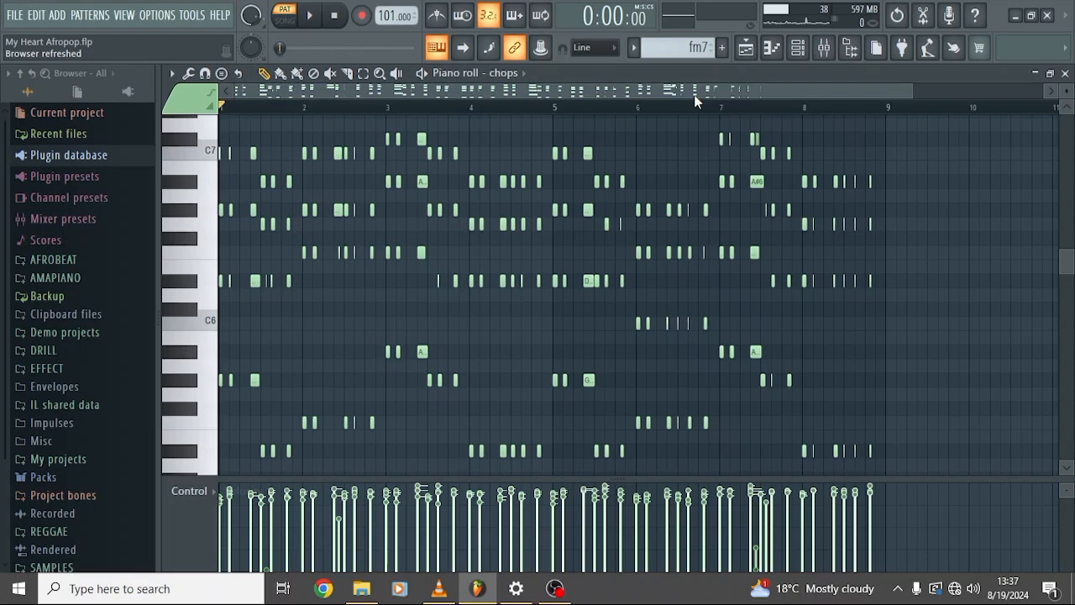
# Return to the playlist and open the first bass clip on Track 12 in the piano roll, with its notes in view
pyautogui.click(751, 52)
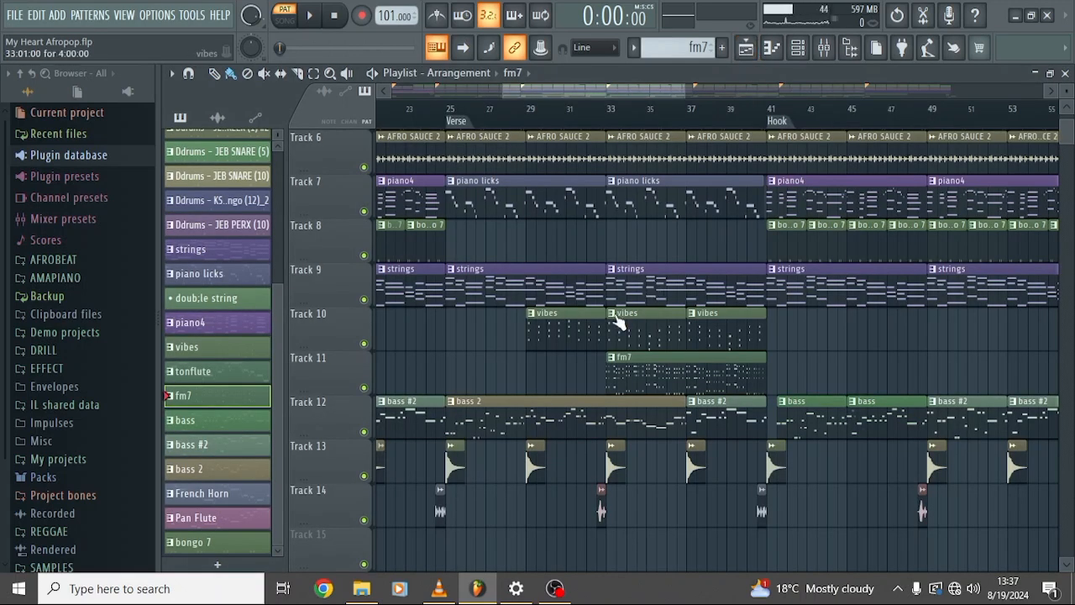
pyautogui.scroll(-1, 617, 321)
pyautogui.hscroll(-4, 617, 323)
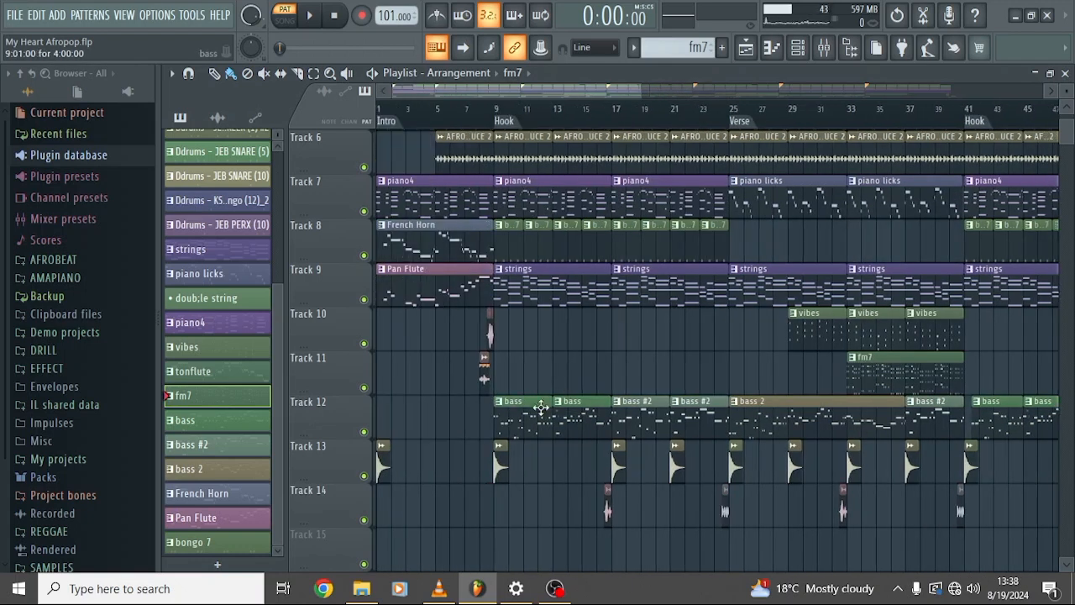
pyautogui.doubleClick(522, 421)
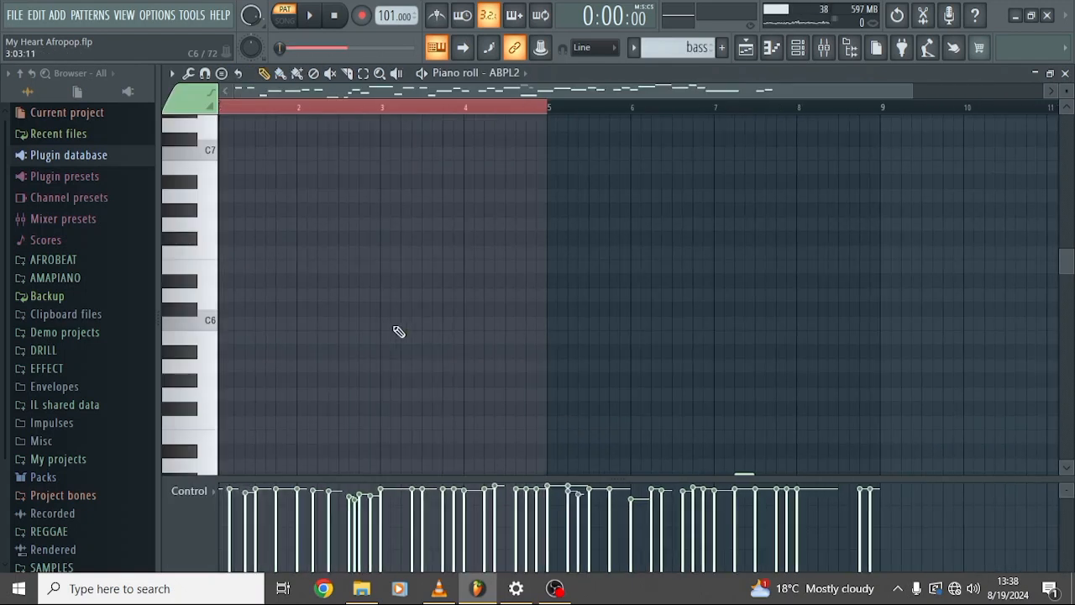
pyautogui.scroll(-6, 639, 243)
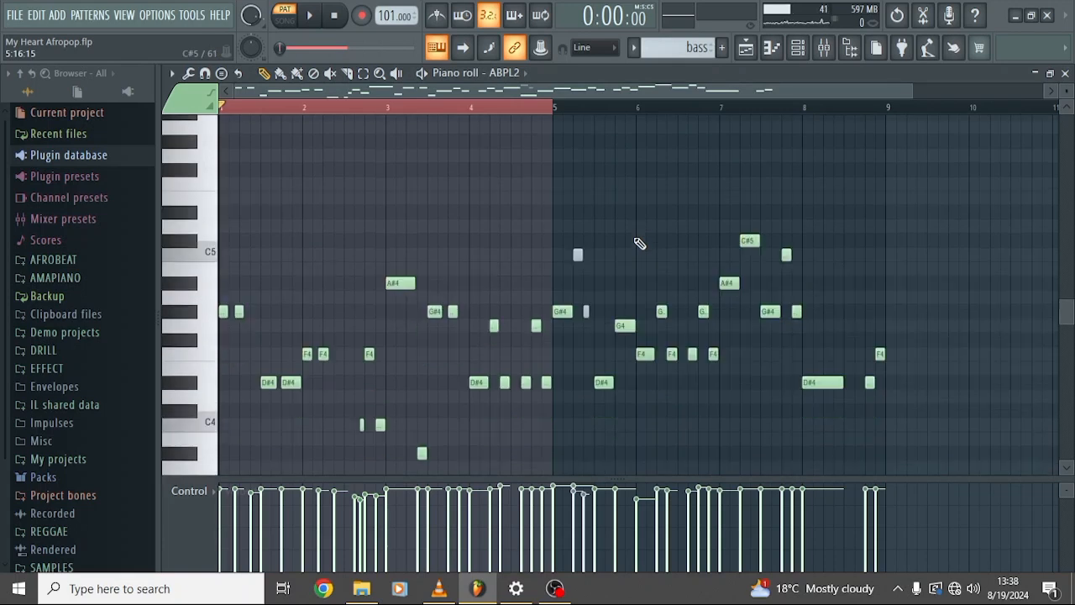
# Display the ABPL2 channel's Ample Bass P II Lite instrument, and bring the bass piano roll back to the front
pyautogui.click(797, 48)
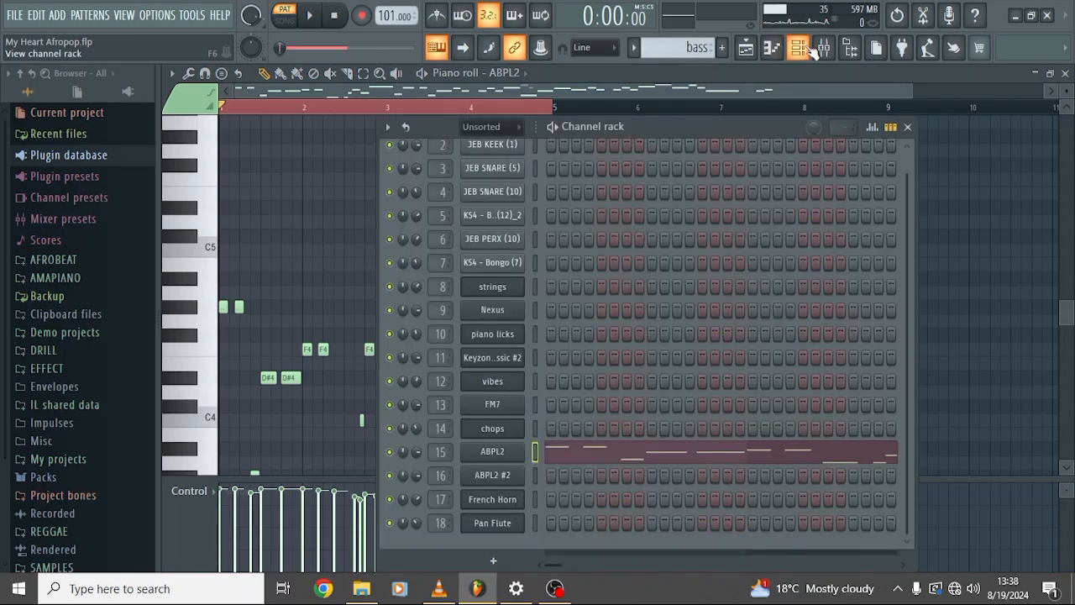
pyautogui.click(496, 452)
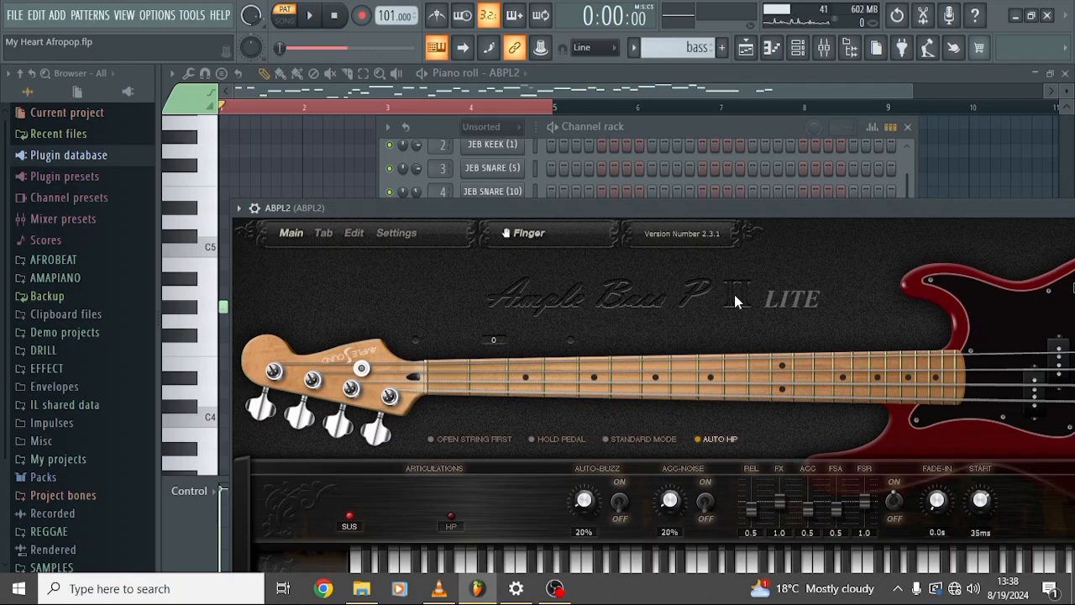
pyautogui.click(718, 134)
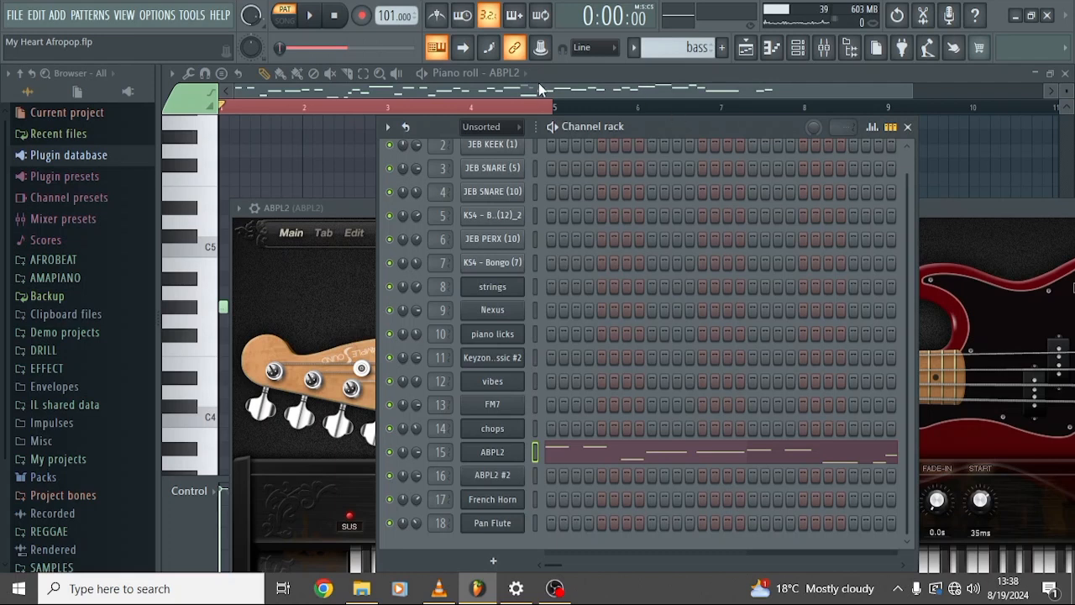
pyautogui.click(614, 86)
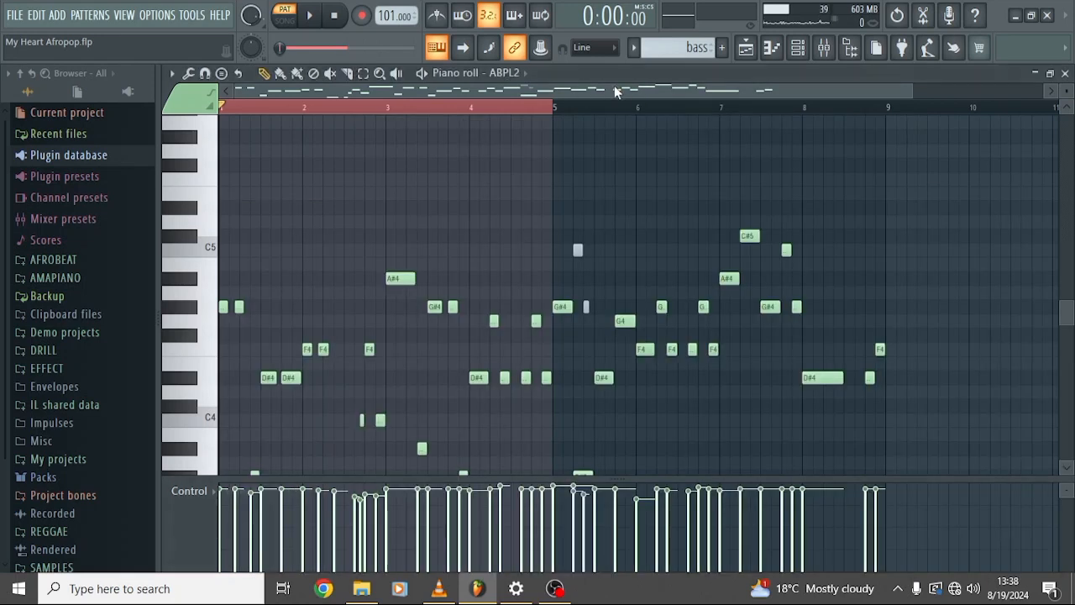
# Audition the selected first four bars of the bass pattern in the piano roll
pyautogui.scroll(-1, 344, 234)
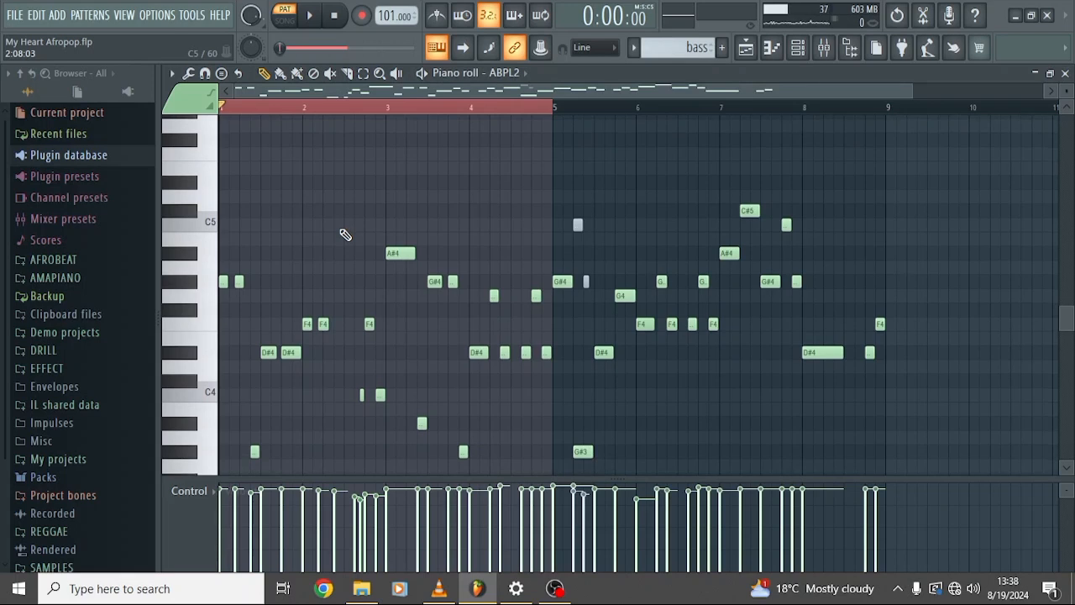
pyautogui.press('space')
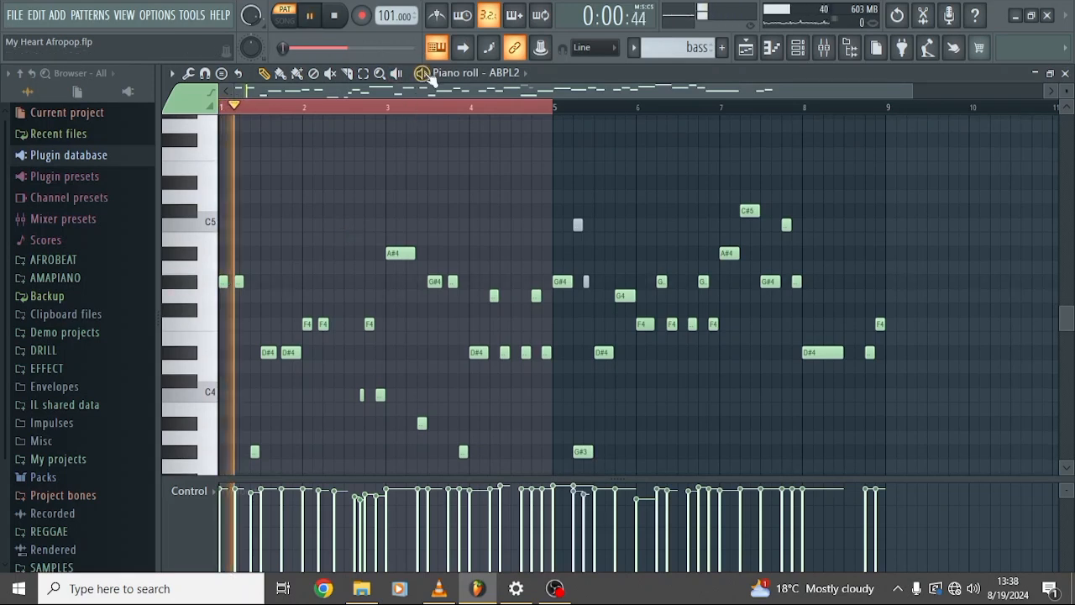
pyautogui.scroll(-1, 398, 244)
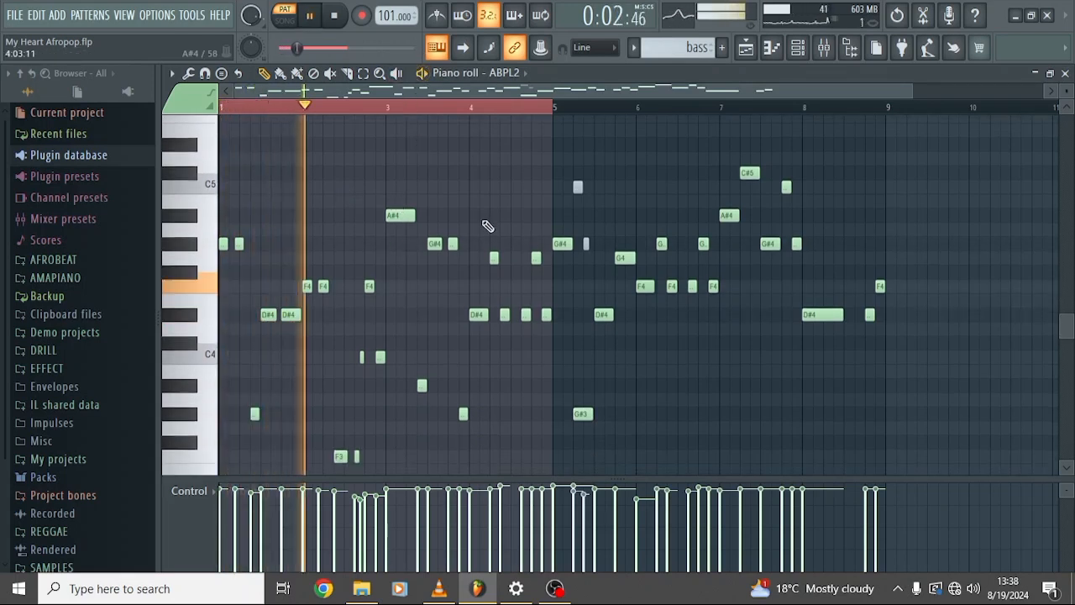
pyautogui.scroll(-1, 487, 227)
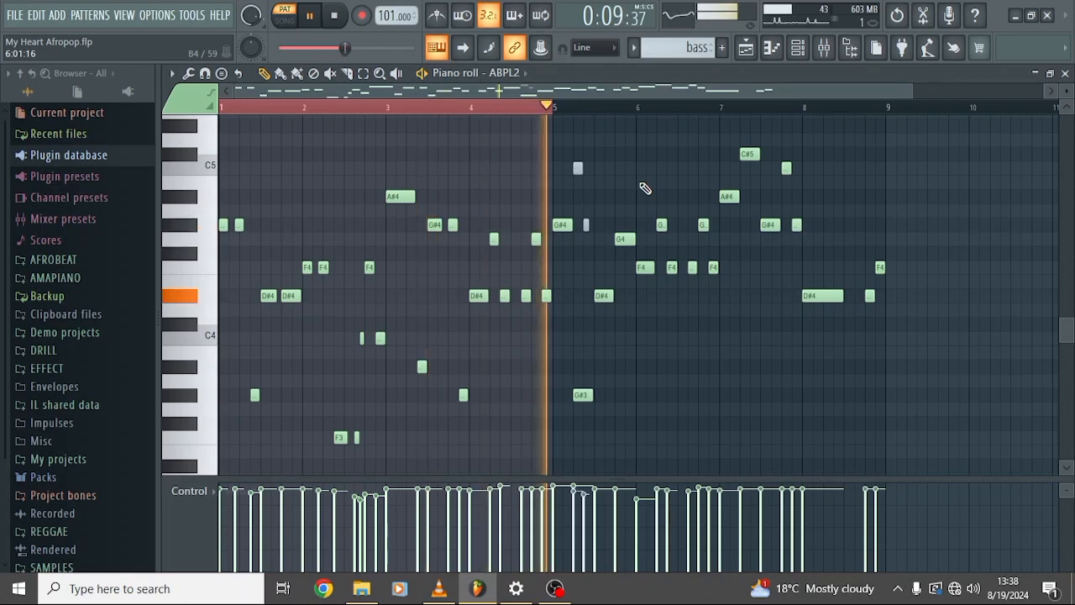
pyautogui.press('space')
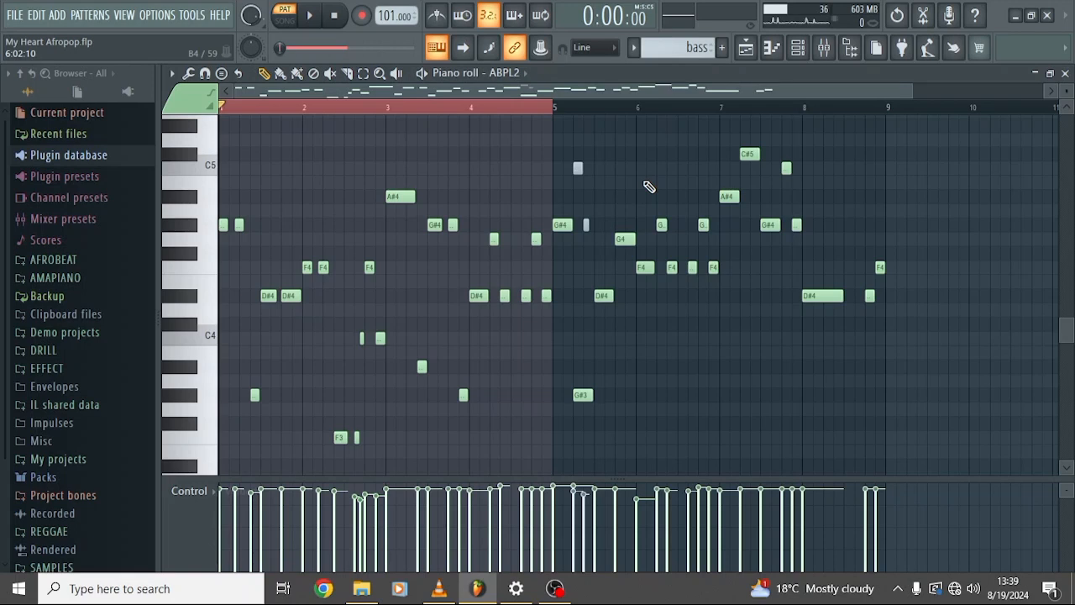
# Return to the playlist and open the Track 12 bass pattern in the piano roll with bars 5 to 8 selected
pyautogui.click(746, 48)
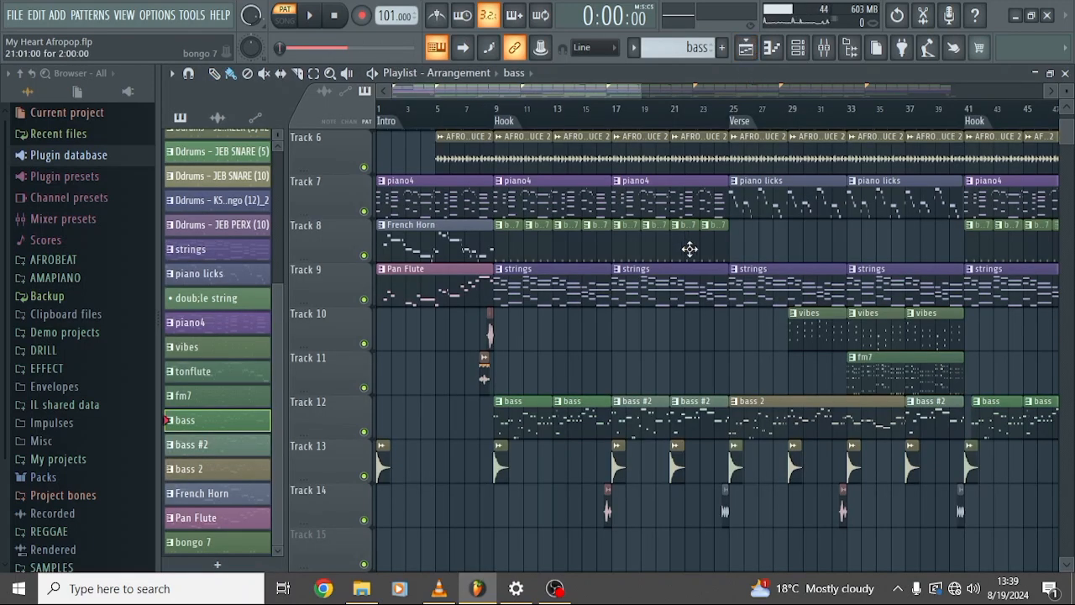
pyautogui.hscroll(4, 689, 248)
pyautogui.scroll(2, 487, 423)
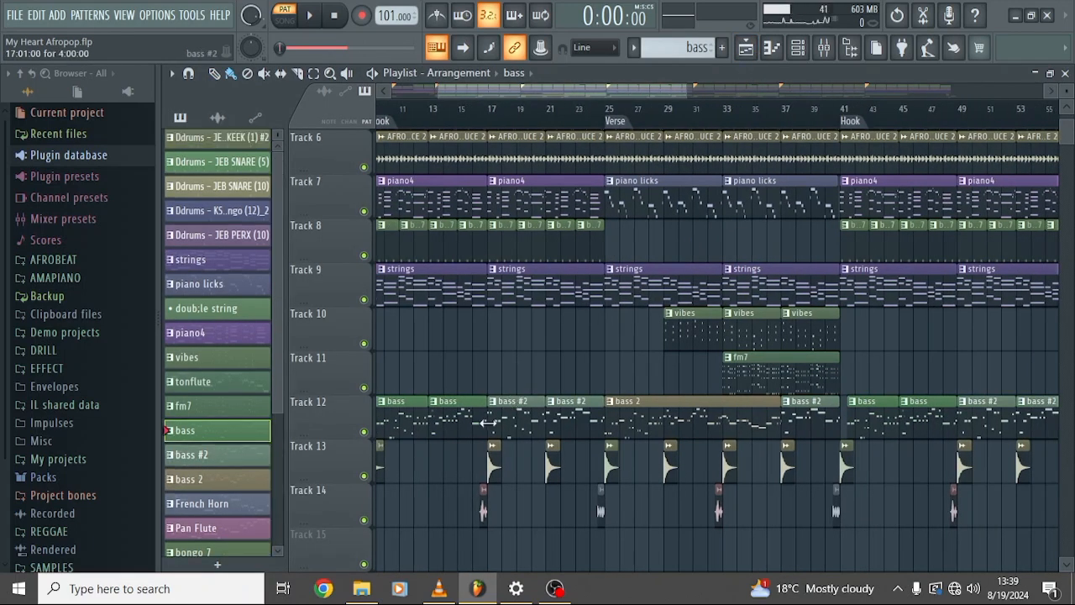
pyautogui.hscroll(-4, 515, 336)
pyautogui.hscroll(1, 515, 336)
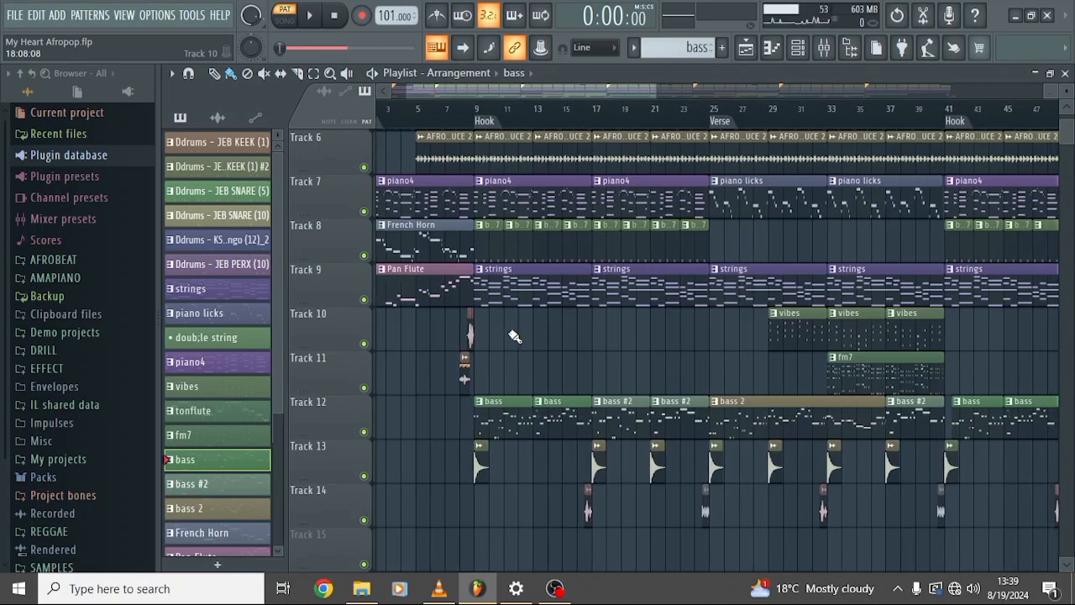
pyautogui.doubleClick(508, 420)
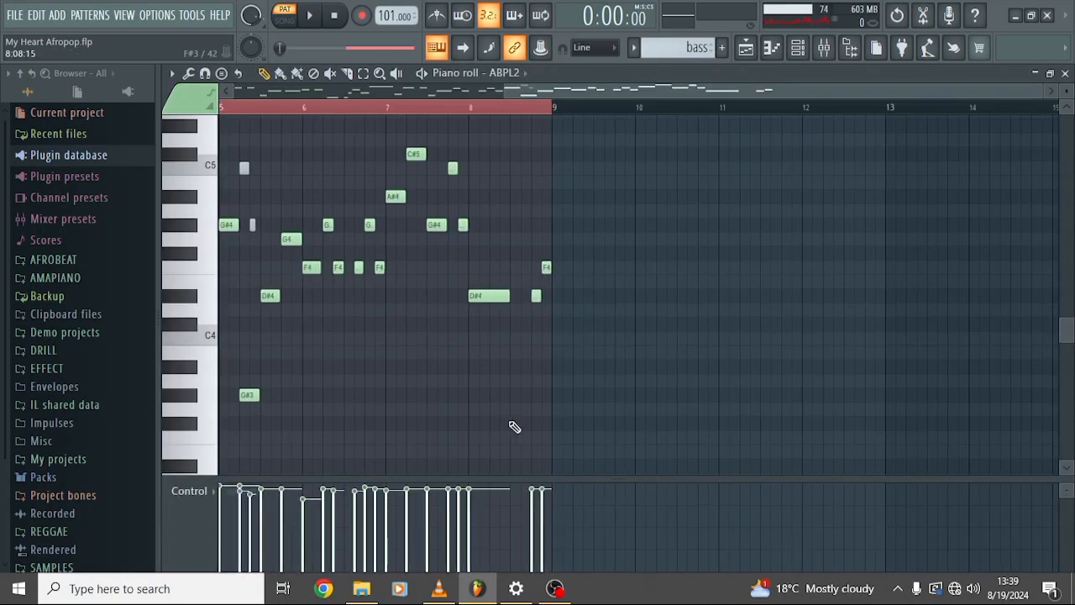
pyautogui.scroll(2, 423, 365)
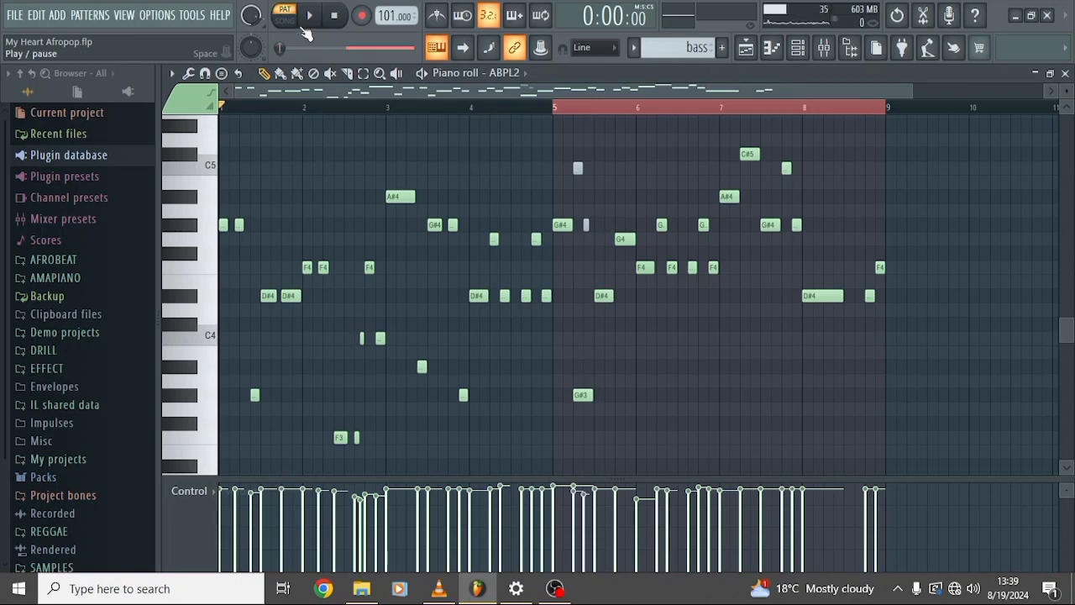
# Audition bars 5 to 8 of the bass pattern
pyautogui.press('space')
pyautogui.press('space')
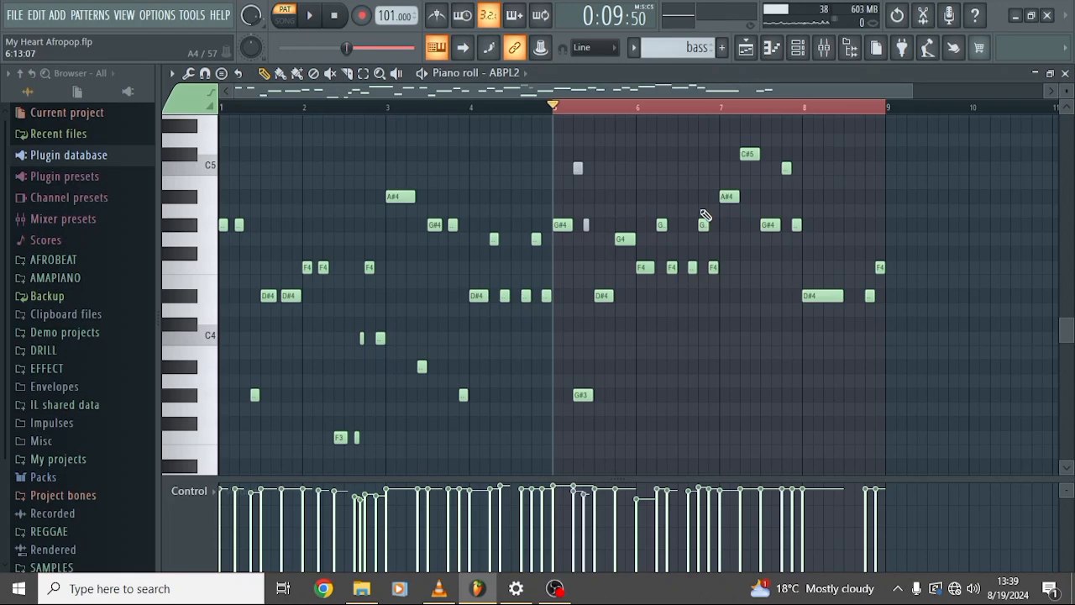
pyautogui.press('space')
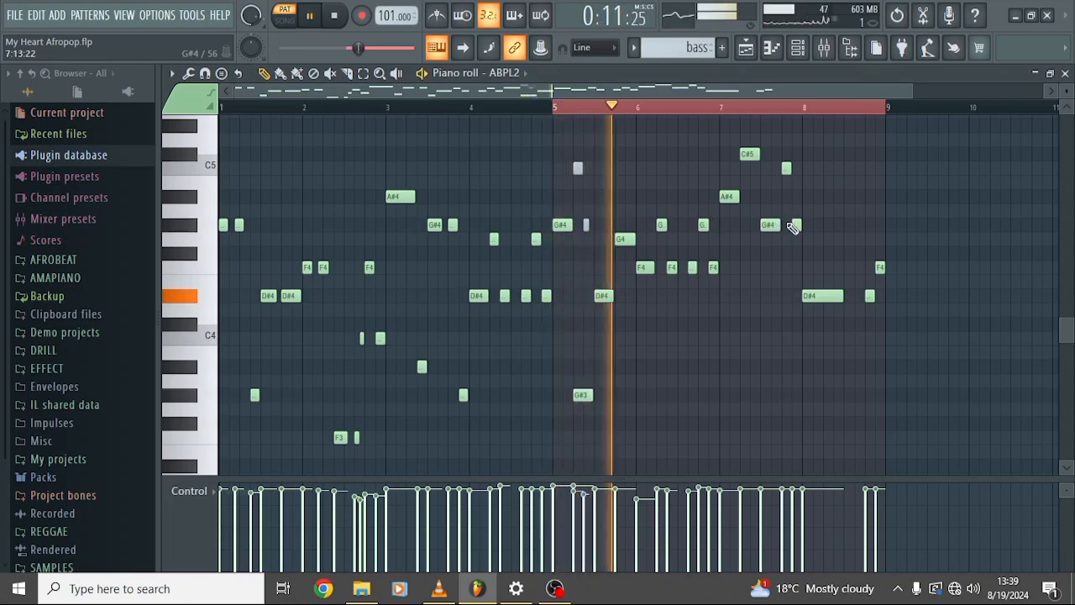
pyautogui.hscroll(1, 793, 227)
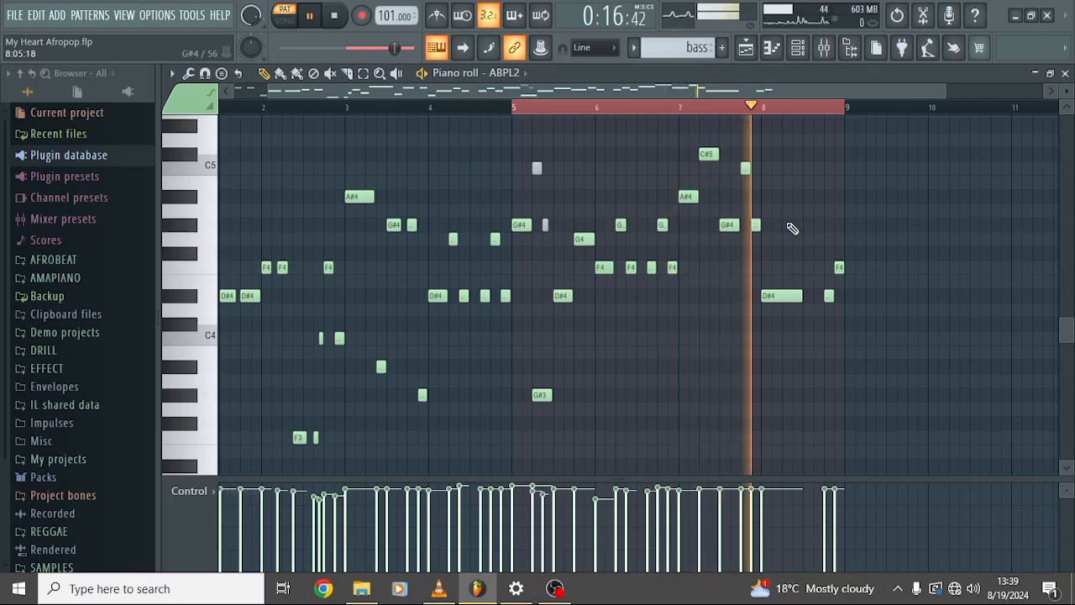
pyautogui.press('space')
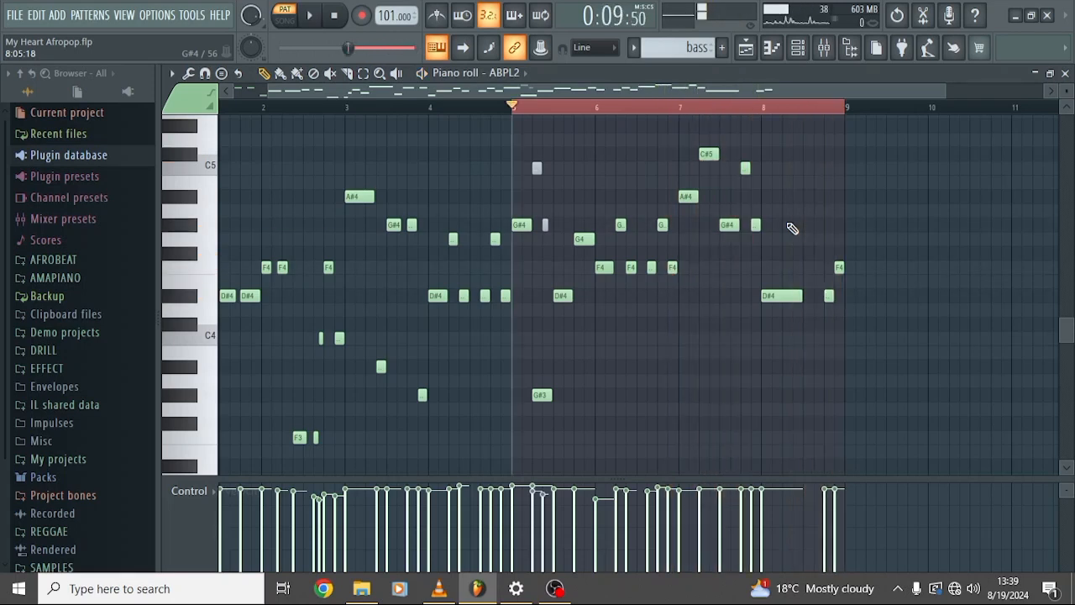
# Open the Track 12 bass #2 pattern from the playlist in the piano roll and audition its bars 5 to 8
pyautogui.click(748, 48)
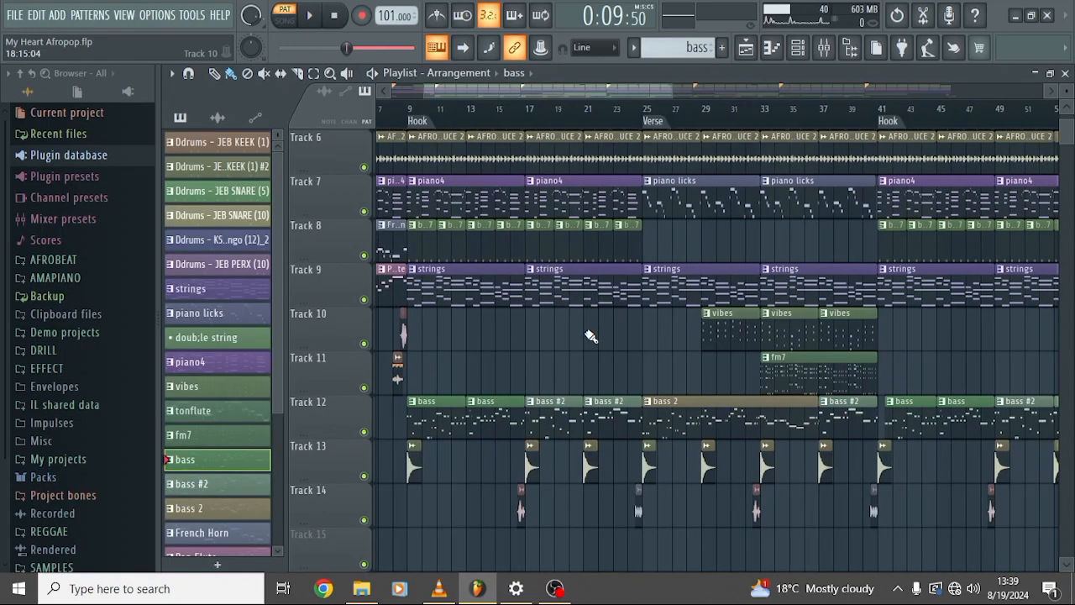
pyautogui.doubleClick(550, 410)
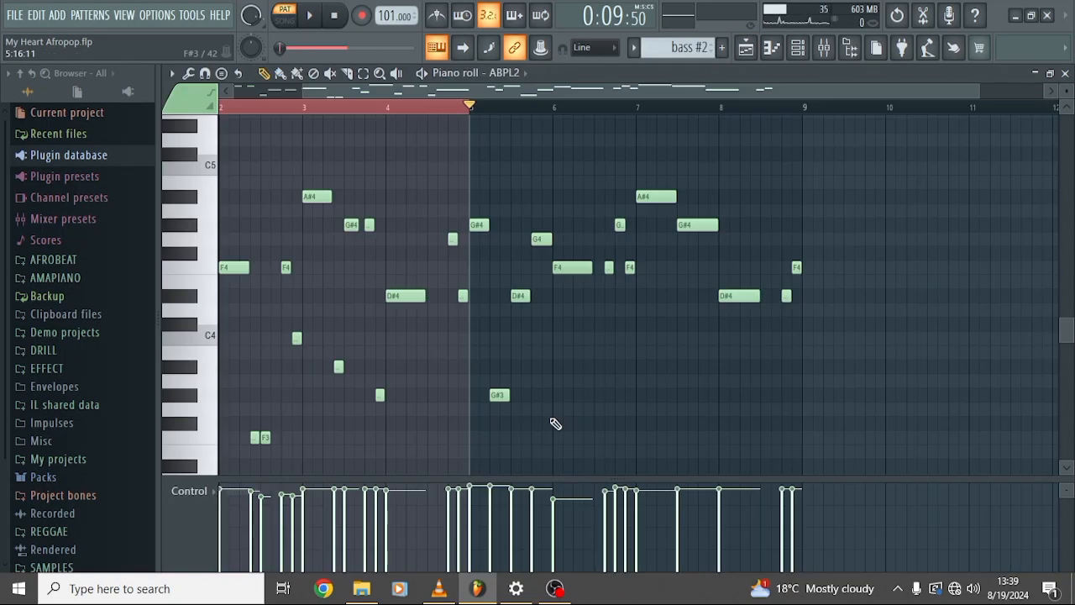
pyautogui.hscroll(-2, 659, 312)
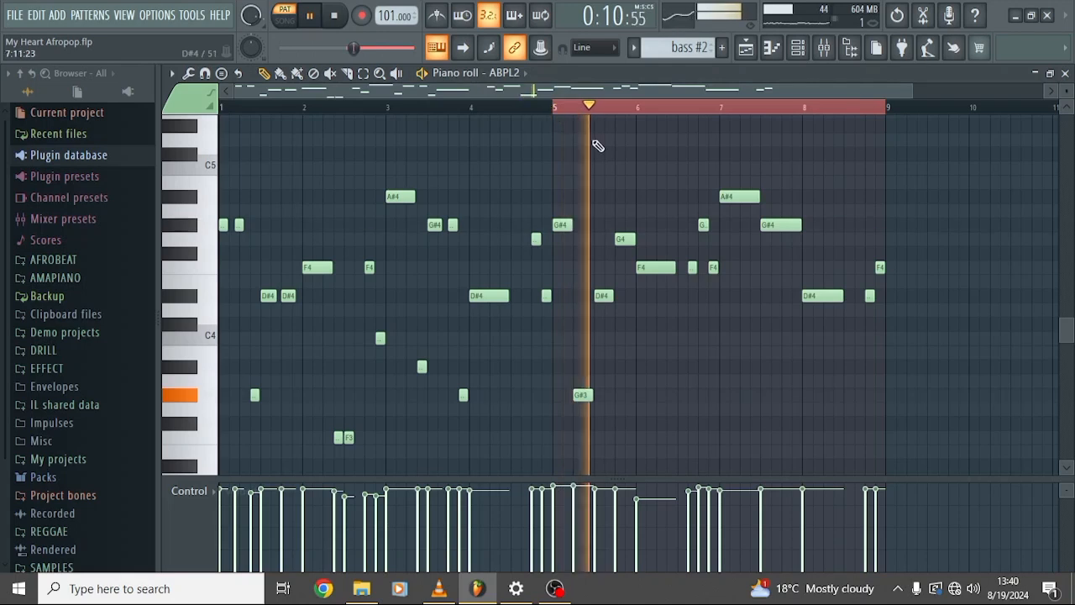
pyautogui.hscroll(1, 778, 304)
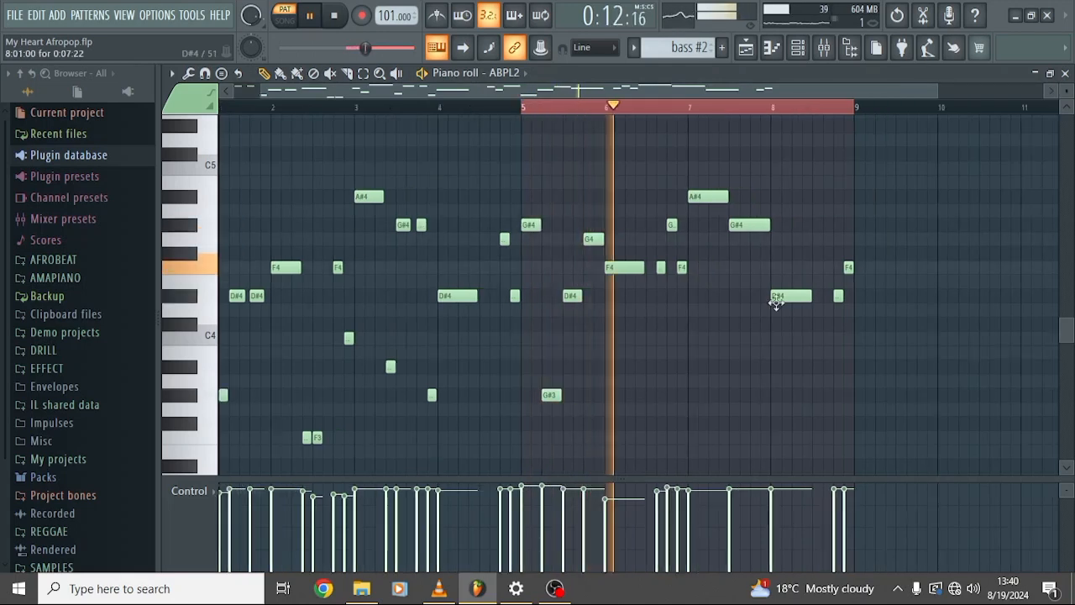
pyautogui.hscroll(1, 775, 304)
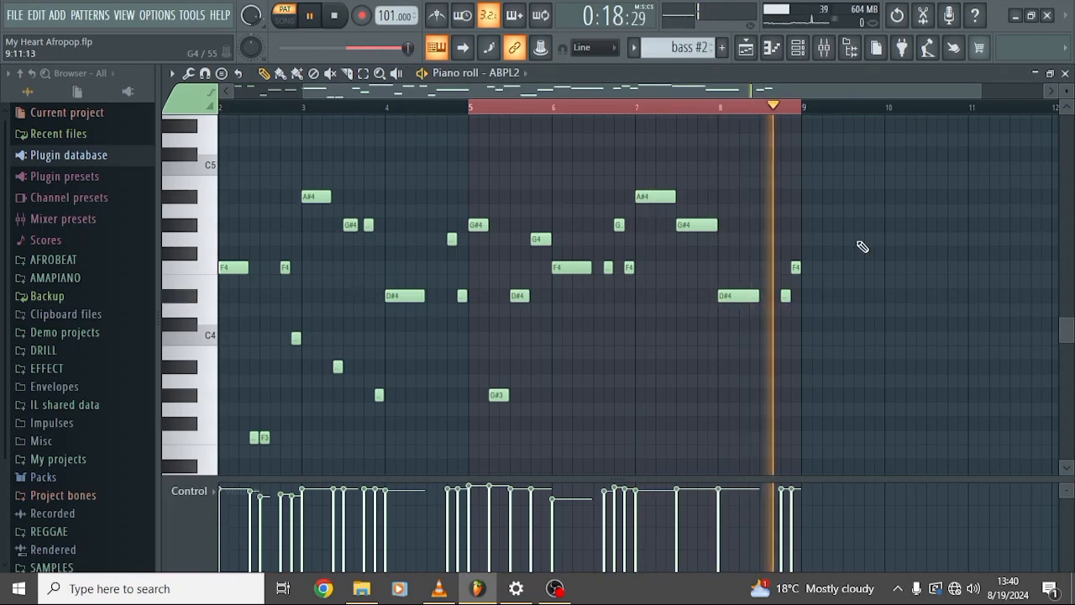
pyautogui.press('space')
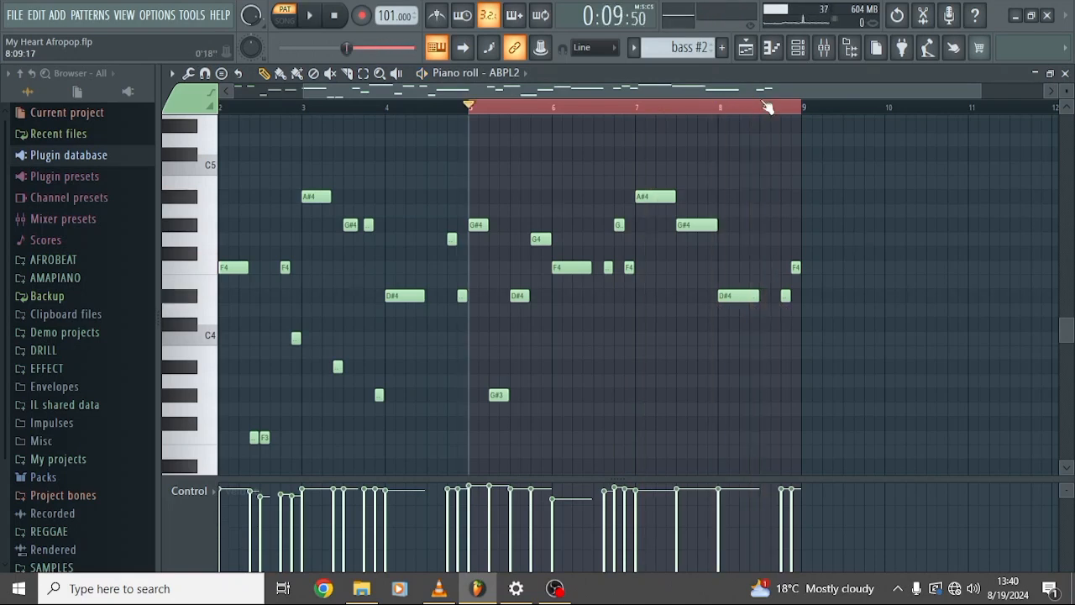
# Return to the playlist and audition the DJ90SBEAT_Robotoid audio clip on Track 11, just before the first hook, in its sampler window
pyautogui.click(746, 48)
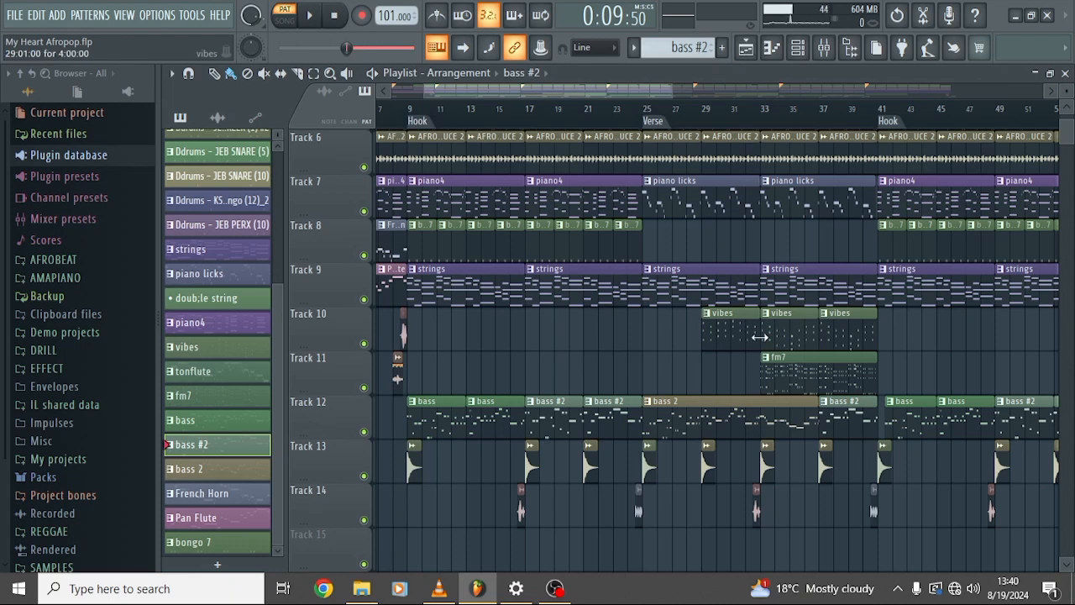
pyautogui.hscroll(5, 760, 337)
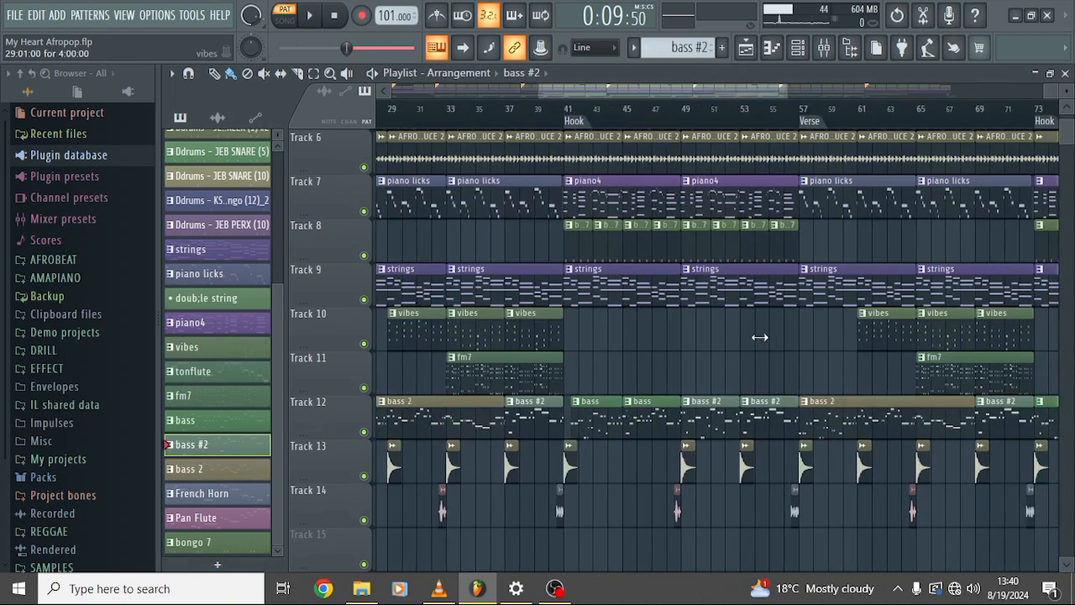
pyautogui.scroll(-6, 760, 337)
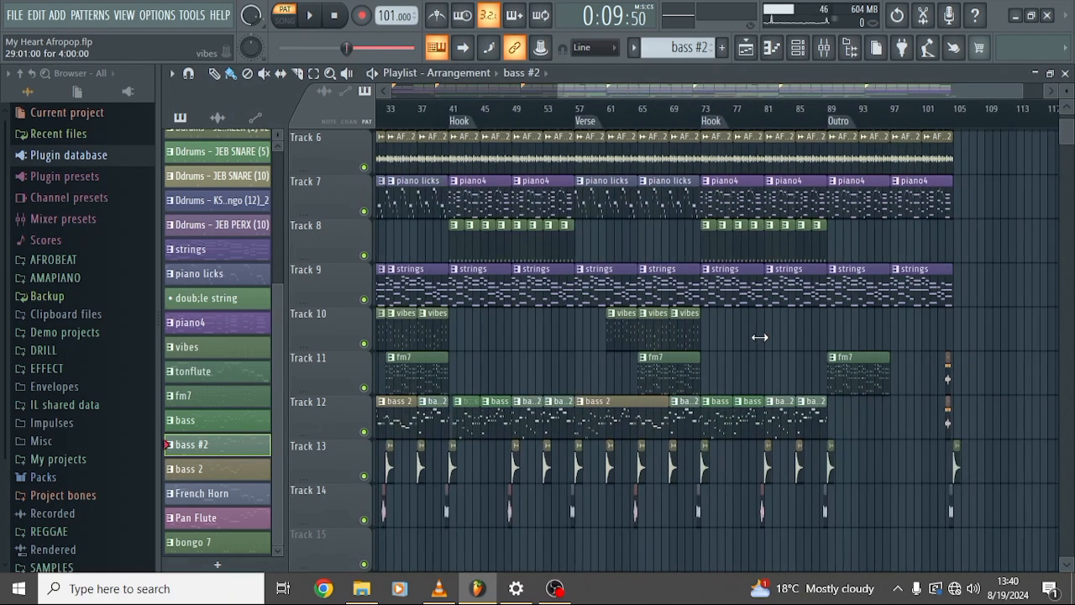
pyautogui.scroll(4, 499, 312)
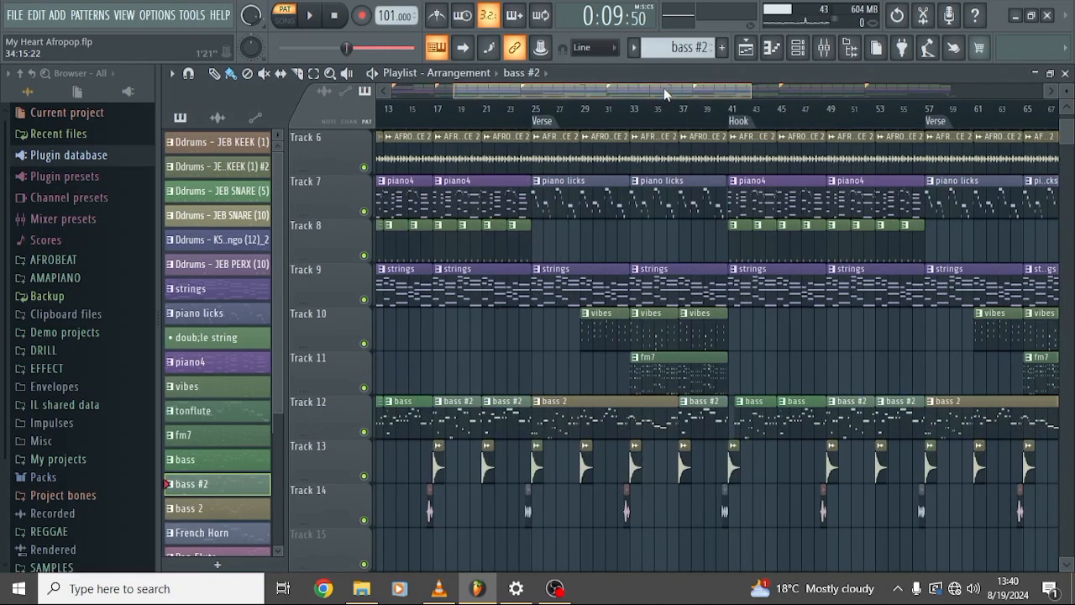
pyautogui.moveTo(662, 89); pyautogui.dragTo(514, 94)
pyautogui.scroll(8, 443, 363)
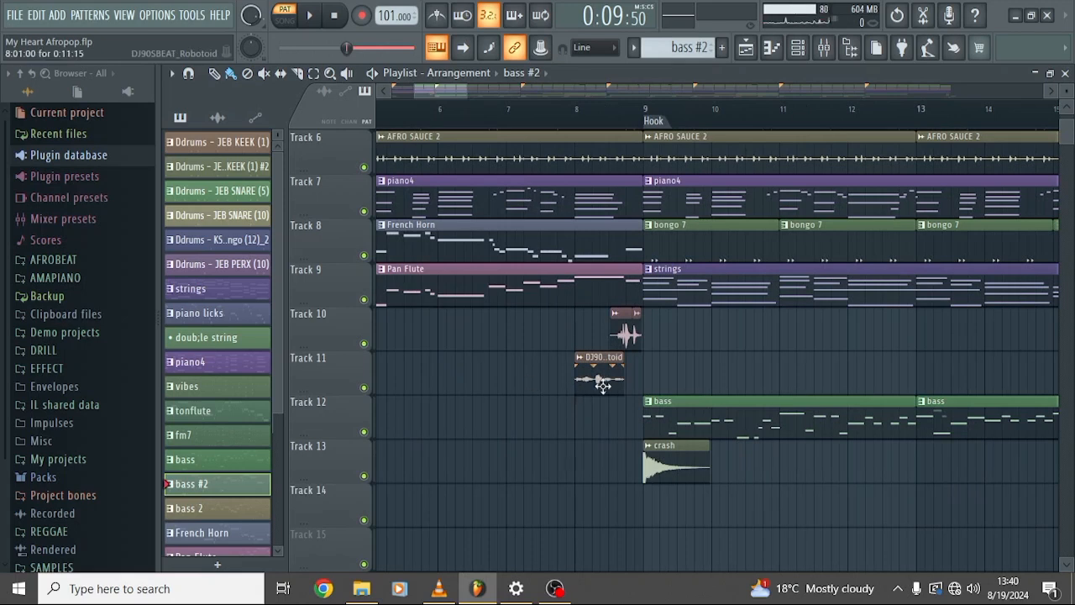
pyautogui.doubleClick(603, 381)
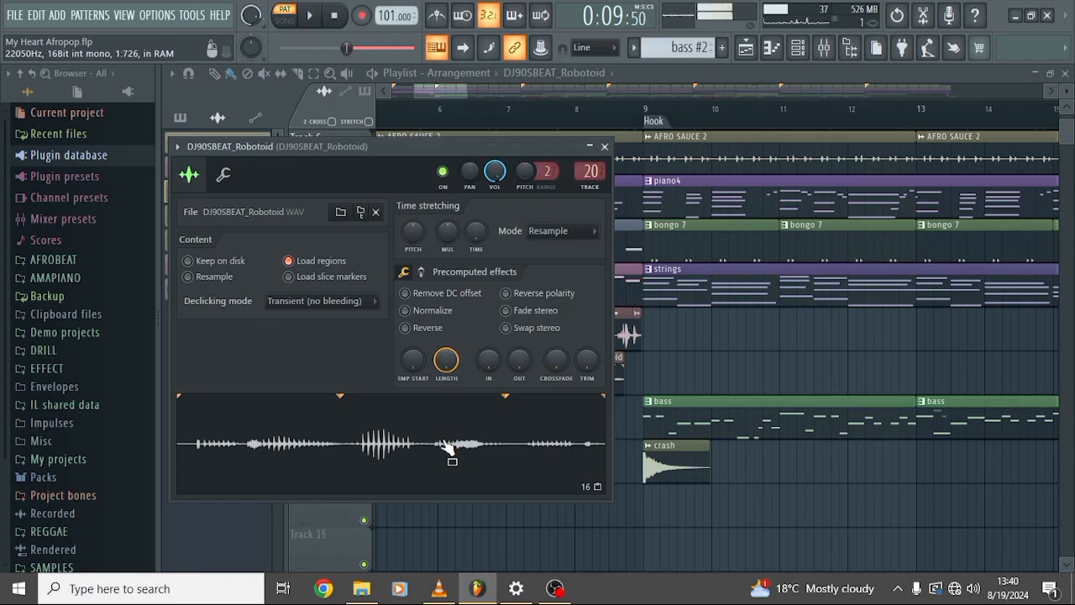
pyautogui.click(448, 87)
# Switch playback to song mode and audition the arrangement from the intro to the end of the first verse
pyautogui.scroll(-5, 505, 219)
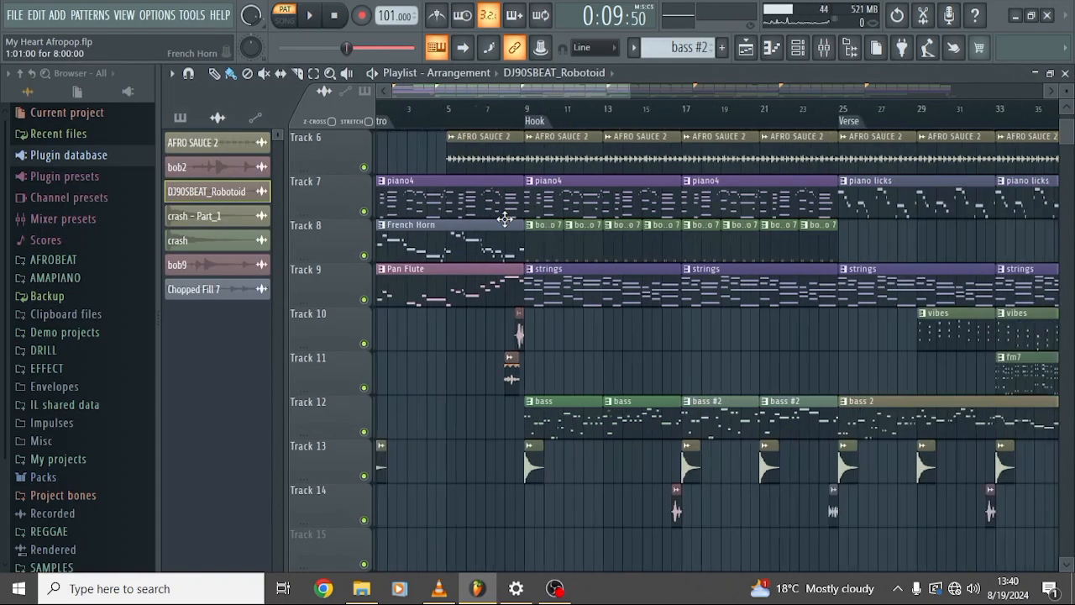
pyautogui.click(284, 19)
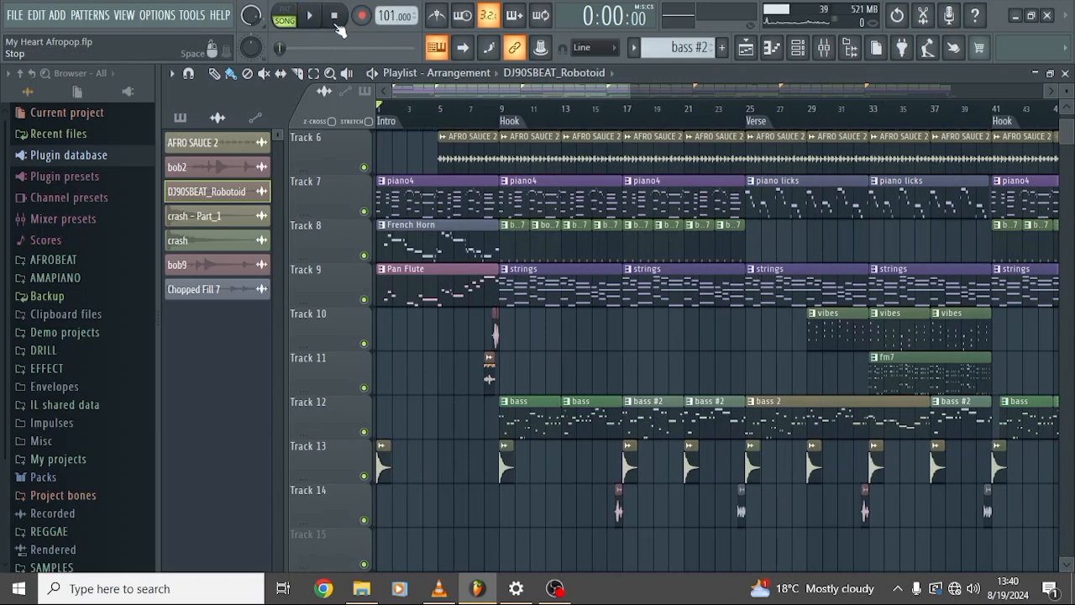
pyautogui.scroll(-4, 519, 277)
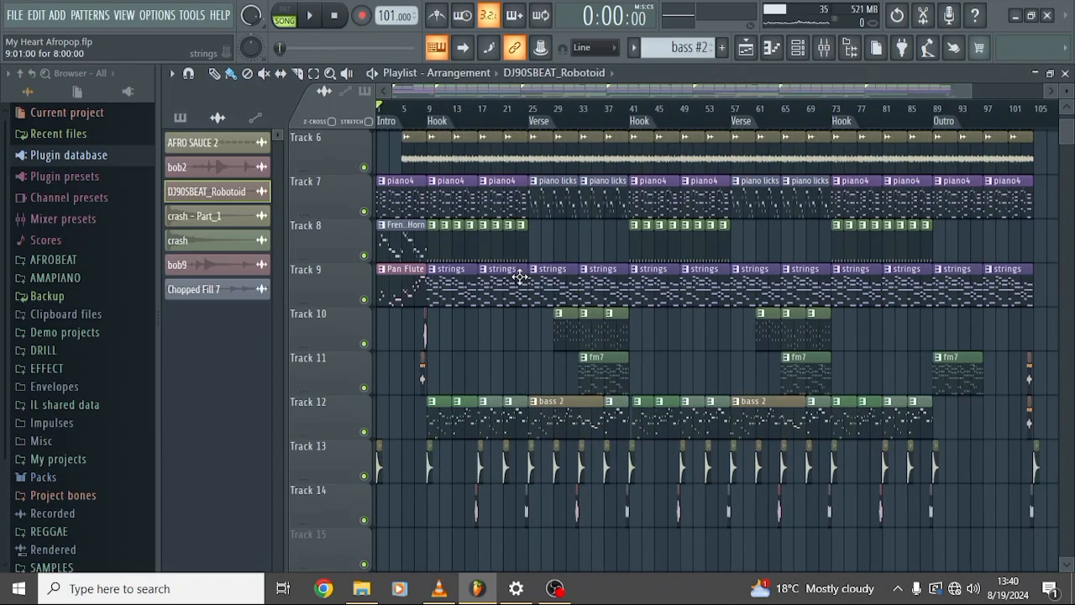
pyautogui.scroll(5, 519, 277)
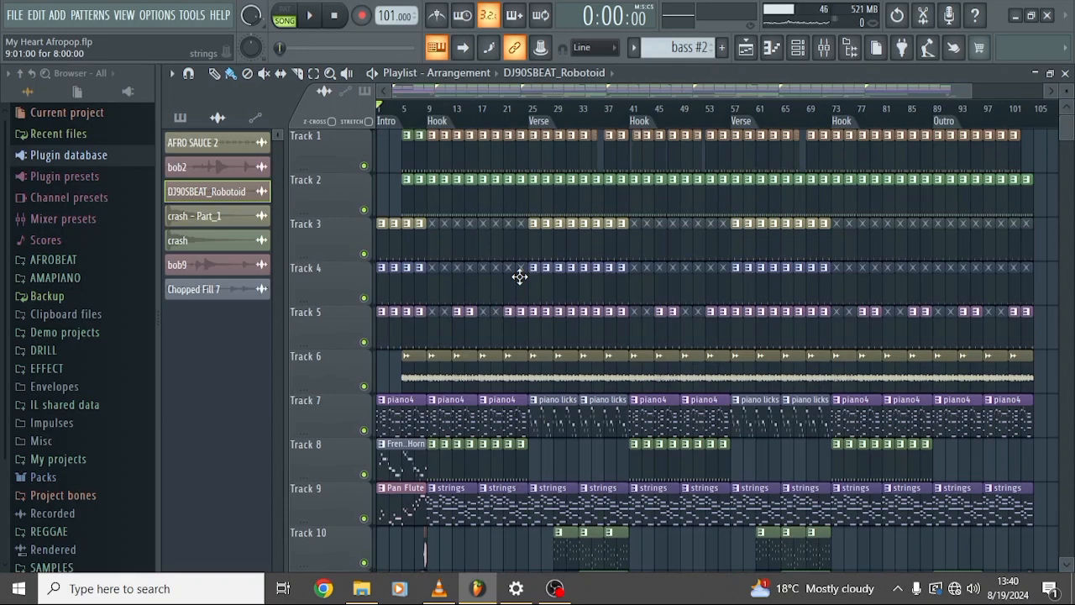
pyautogui.scroll(-3, 519, 277)
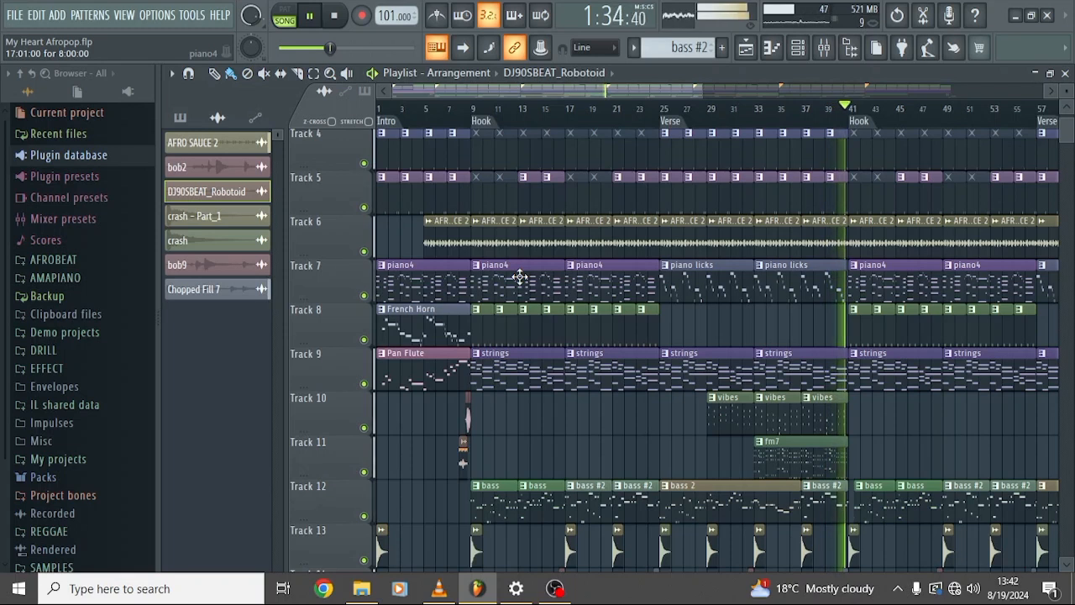
pyautogui.press('space')
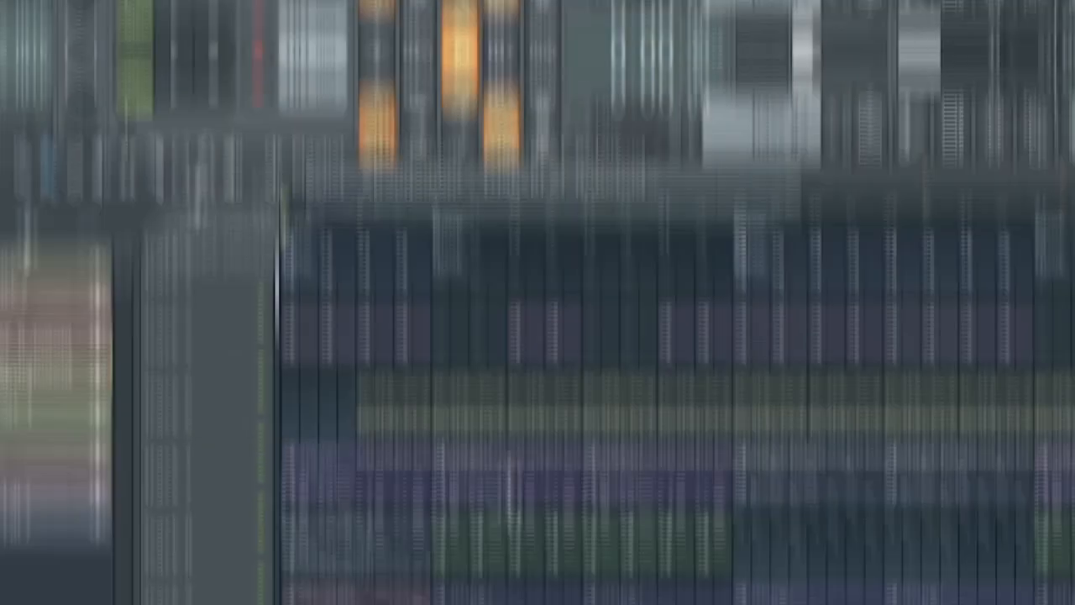